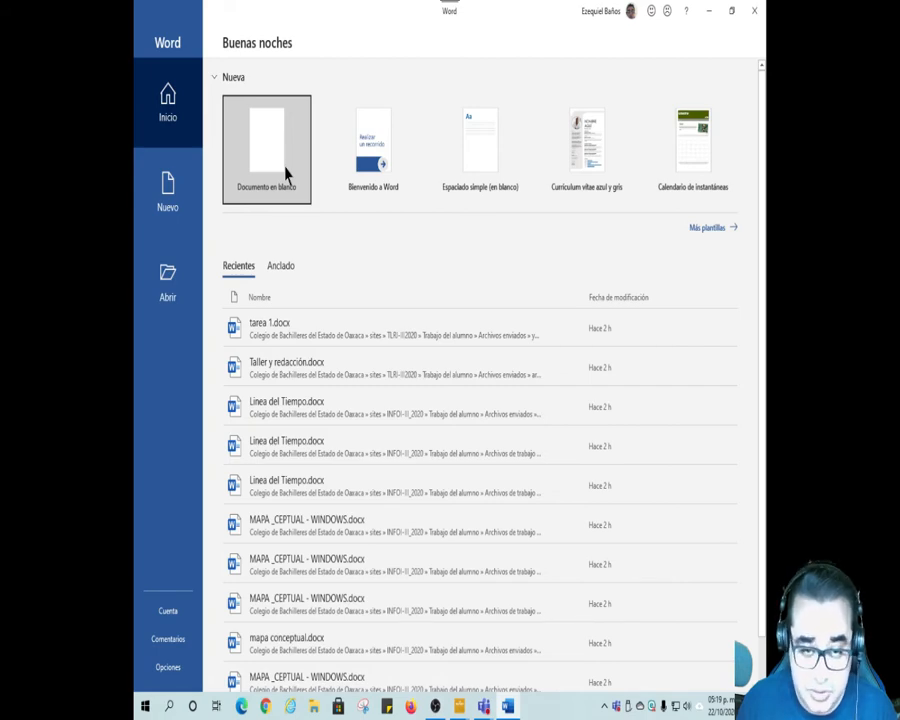
# Step: Create a new blank document
pyautogui.click(285, 174)
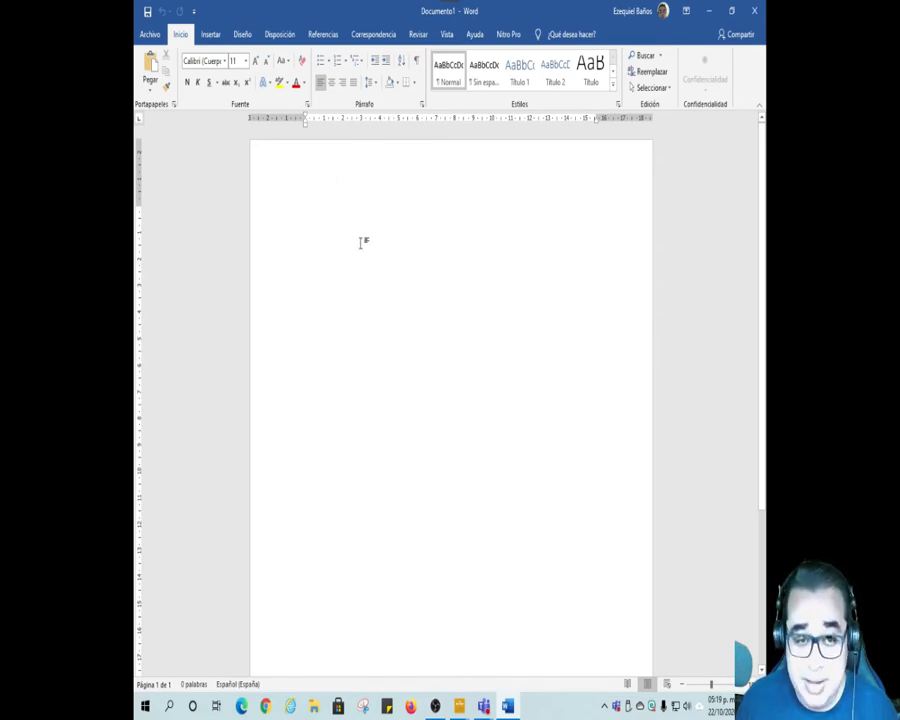
# Step: Write "Combinar correspondencia" on the first line, correcting the misspelled second word with the suggested spelling
pyautogui.write('combina')
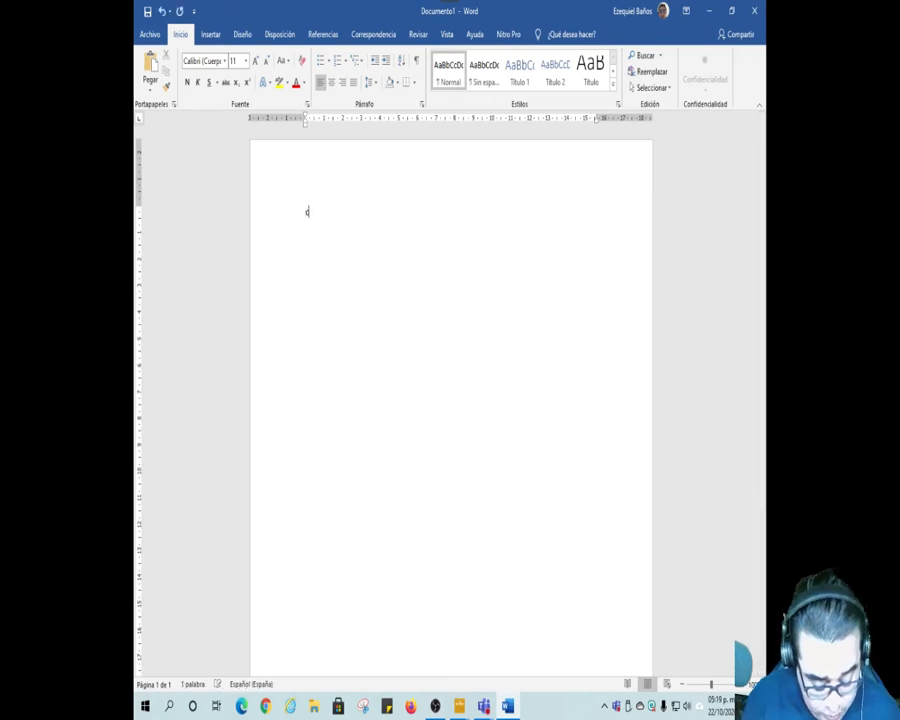
pyautogui.write('r ')
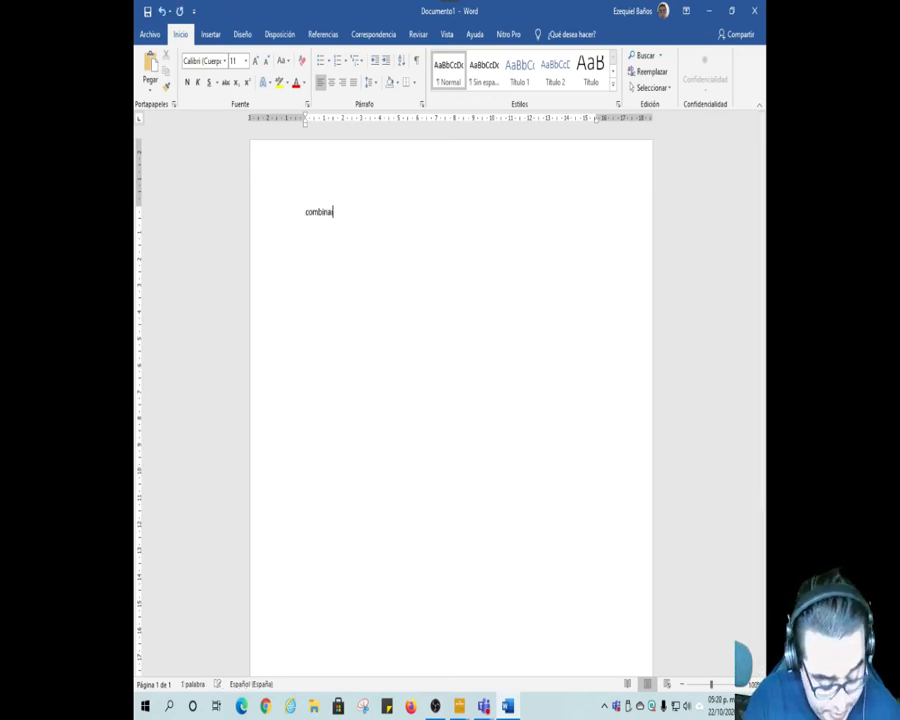
pyautogui.write('co')
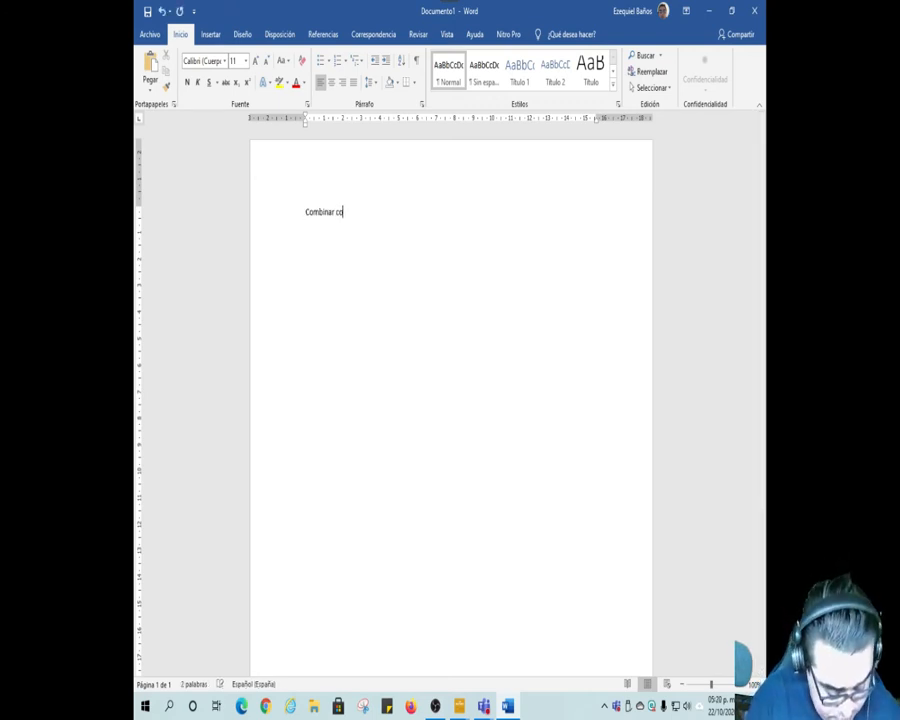
pyautogui.write('rresp')
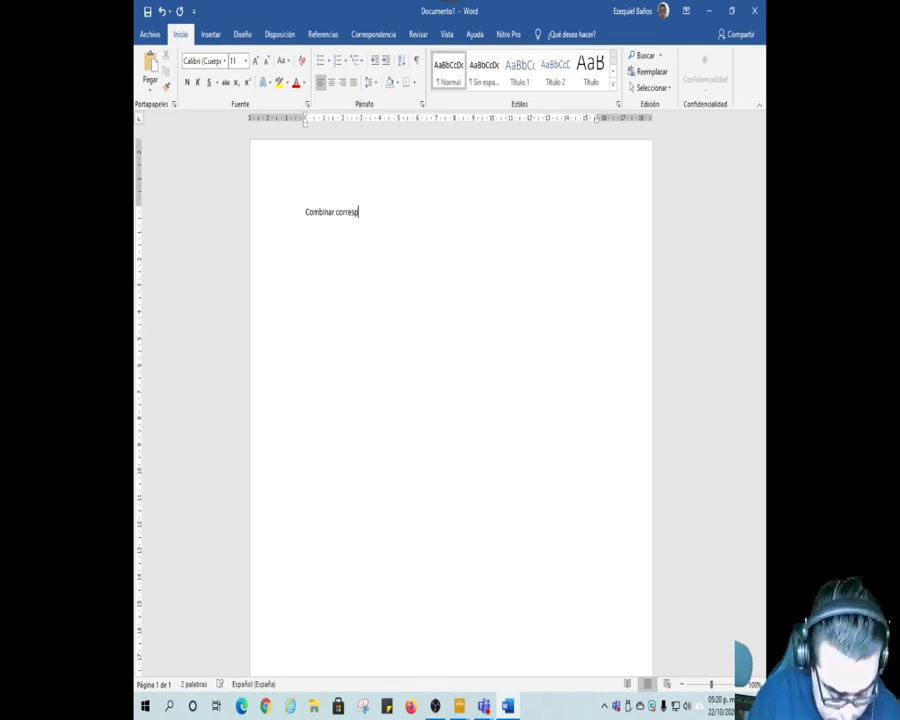
pyautogui.write('ondecia')
pyautogui.press('Return')
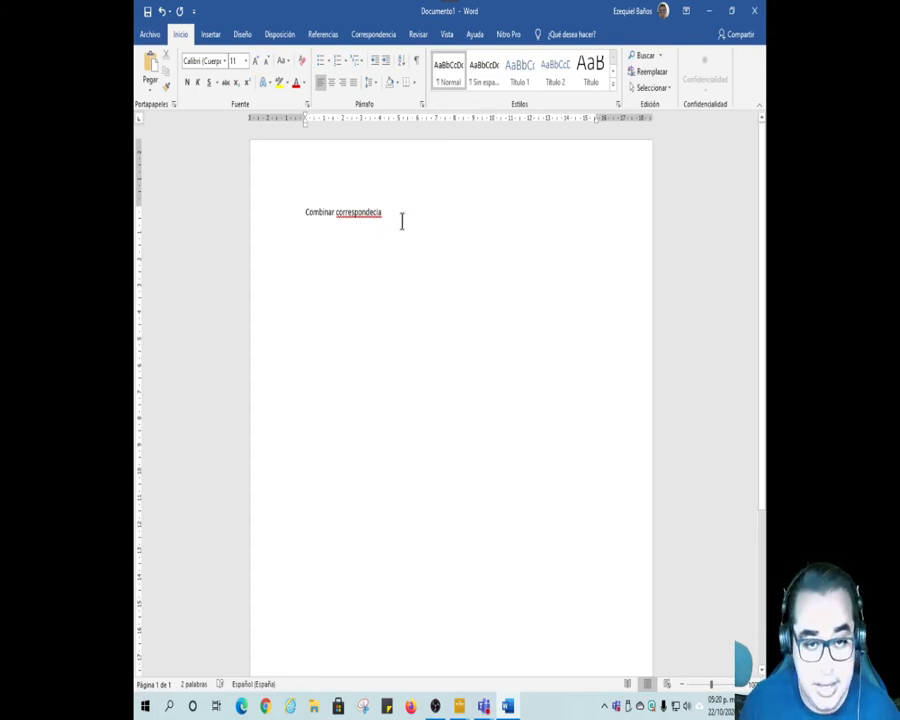
pyautogui.rightClick(369, 212)
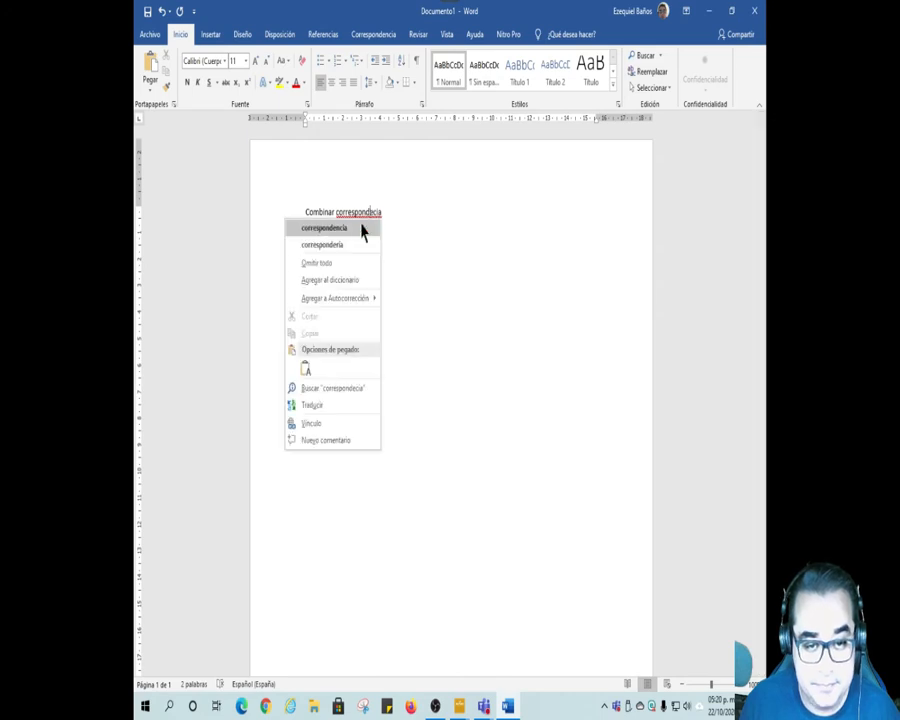
pyautogui.click(360, 228)
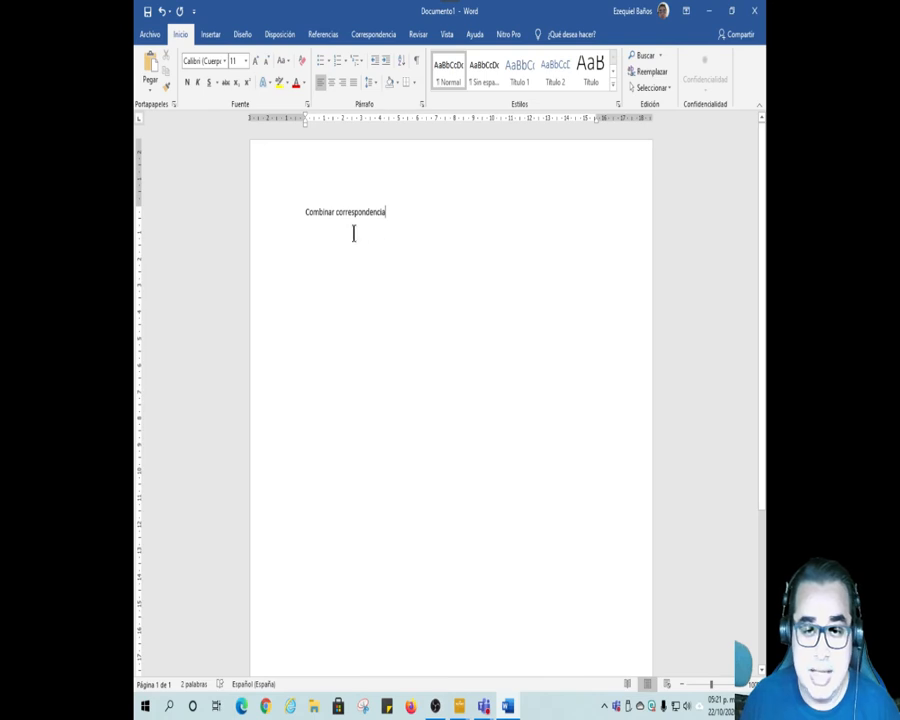
# Step: Replace the line "Combinar correspondencia" with "2 Archivos" and format it as a bulleted item
pyautogui.click(284, 218)
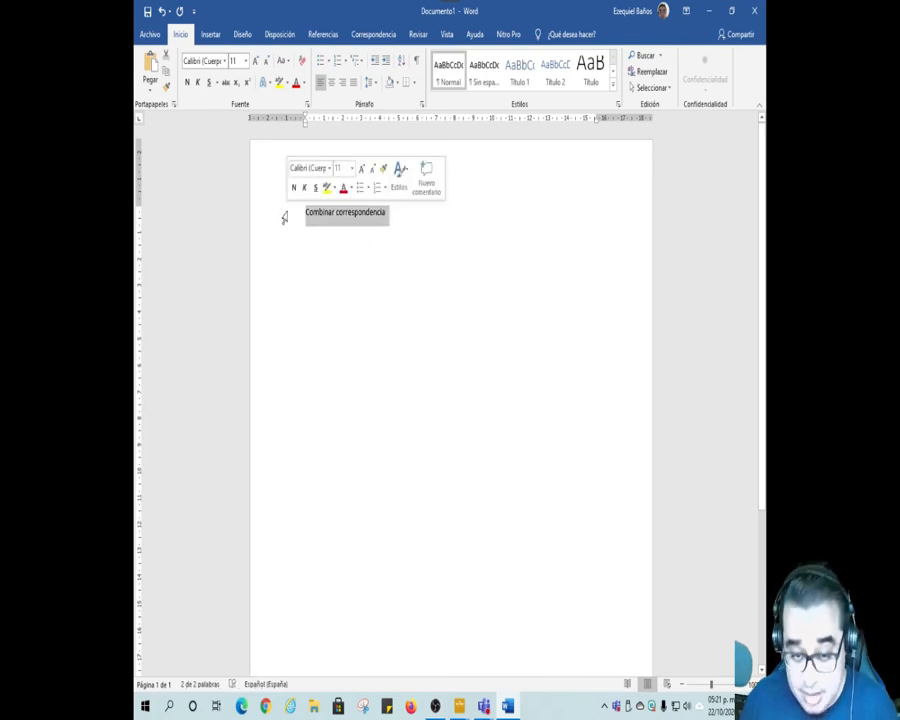
pyautogui.press('Delete')
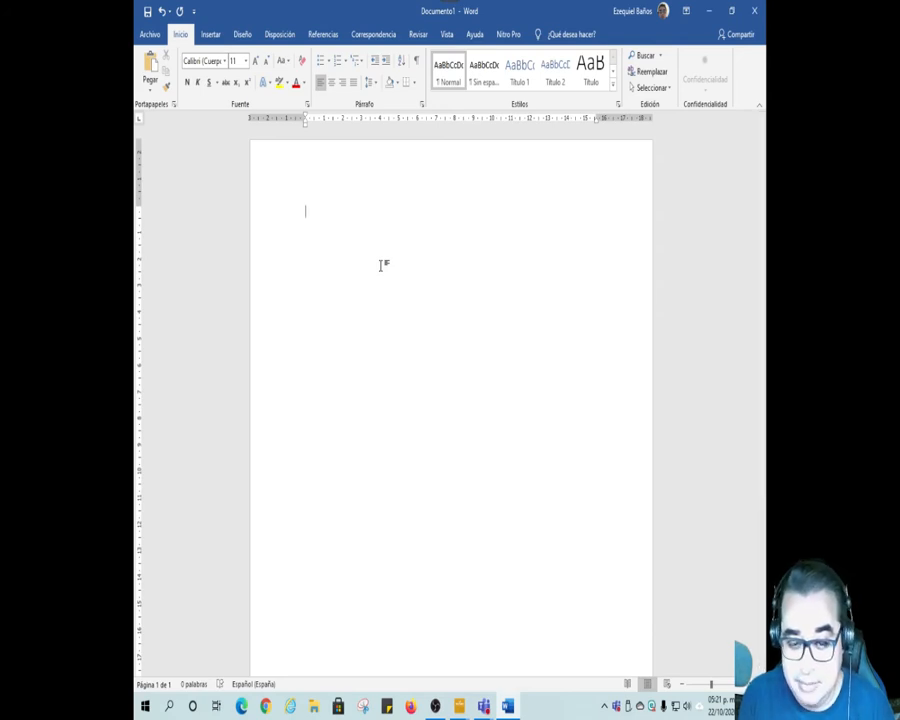
pyautogui.write('2 Archivos')
pyautogui.press('Return')
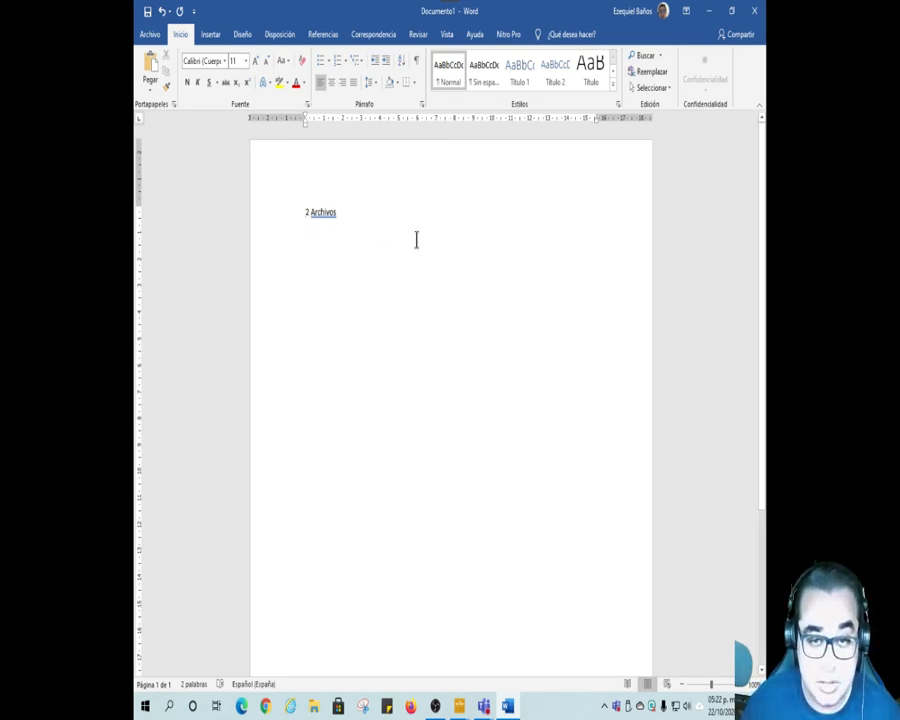
pyautogui.click(321, 61)
pyautogui.click(372, 211)
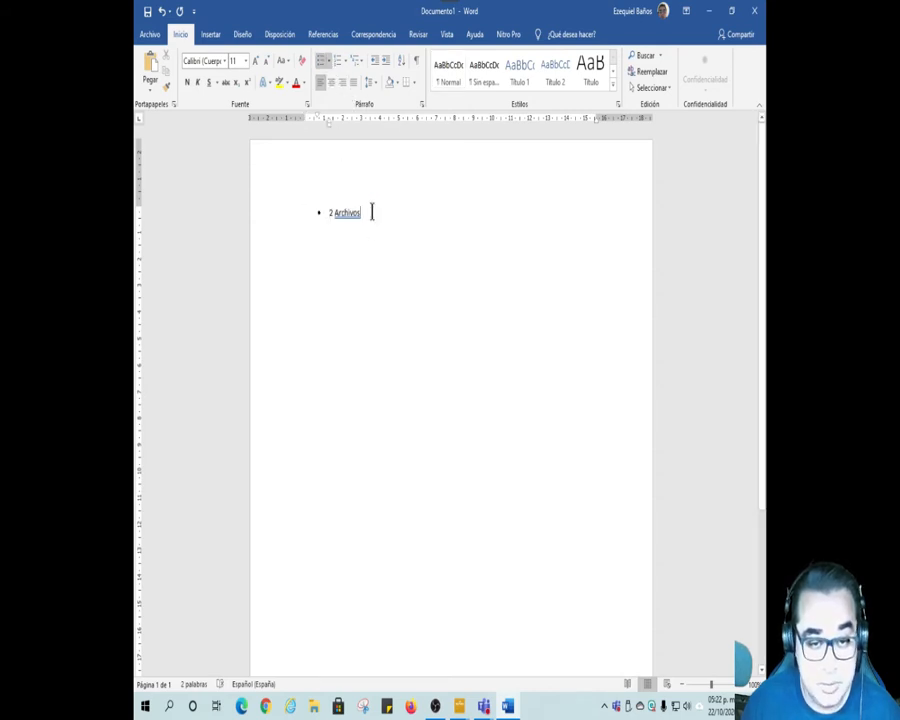
# Step: Add a second bulleted item reading "1 Base de Datos" below "2 Archivos"
pyautogui.press('Return')
pyautogui.write('1 Base de')
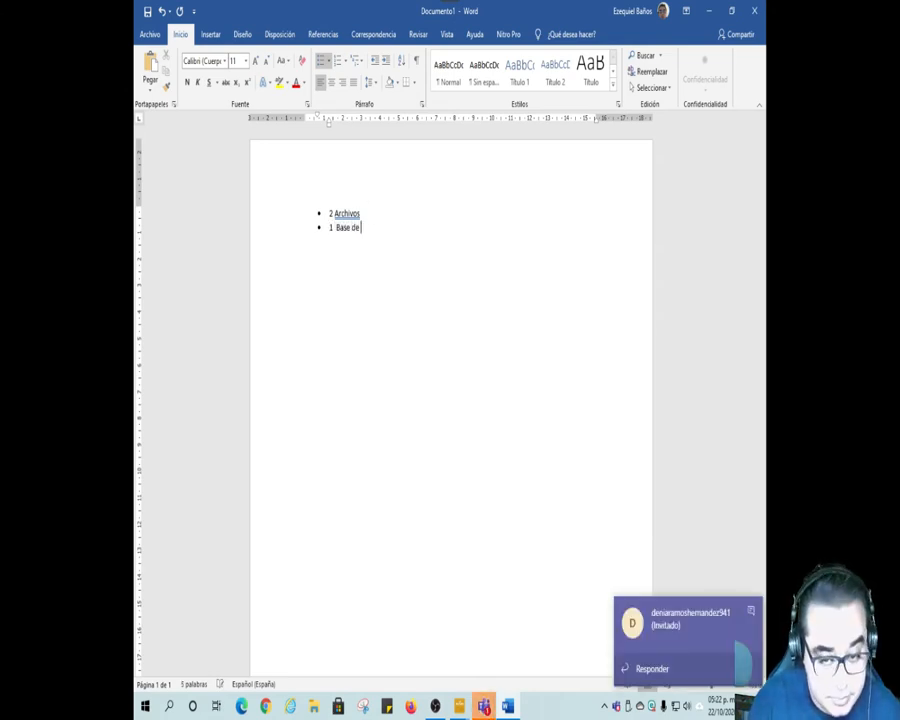
pyautogui.write(' Datos')
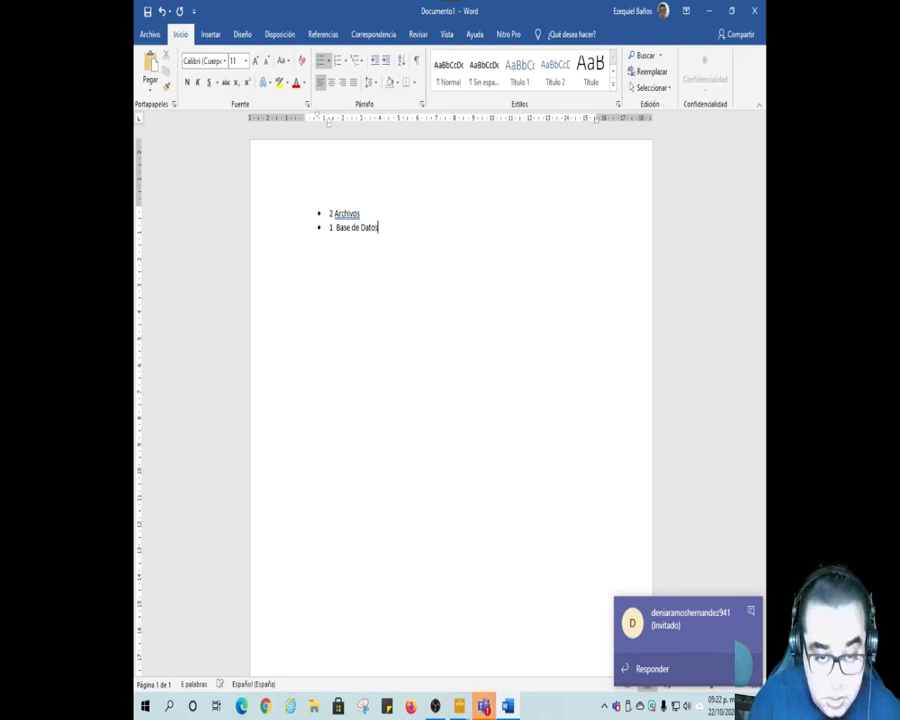
# Step: Add a third bulleted item reading "2 Formato de una Constancia" and end the list there
pyautogui.press('Return')
pyautogui.write('2')
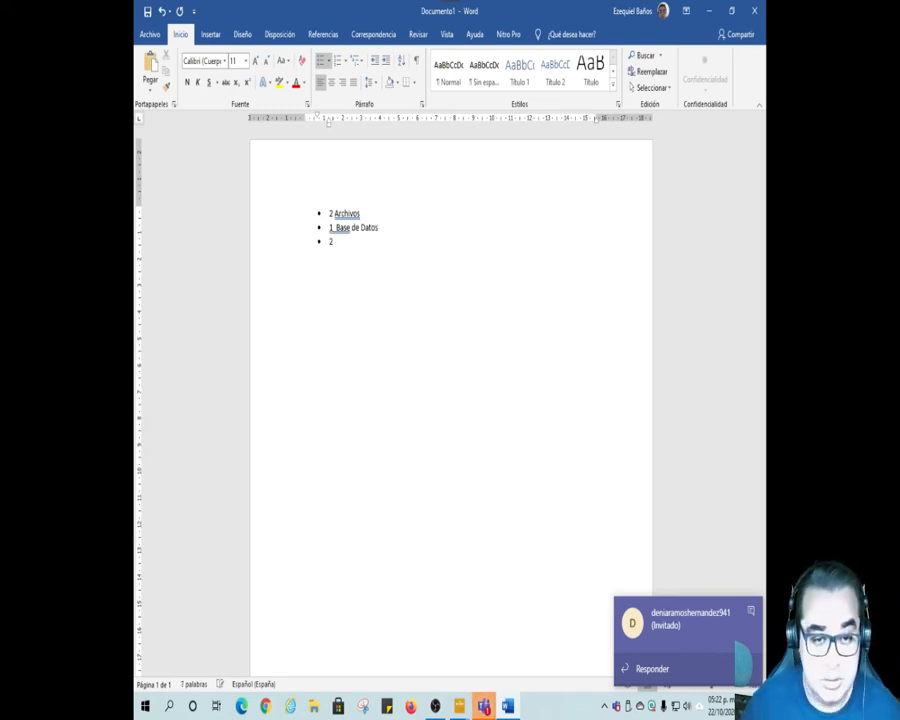
pyautogui.write(' Format')
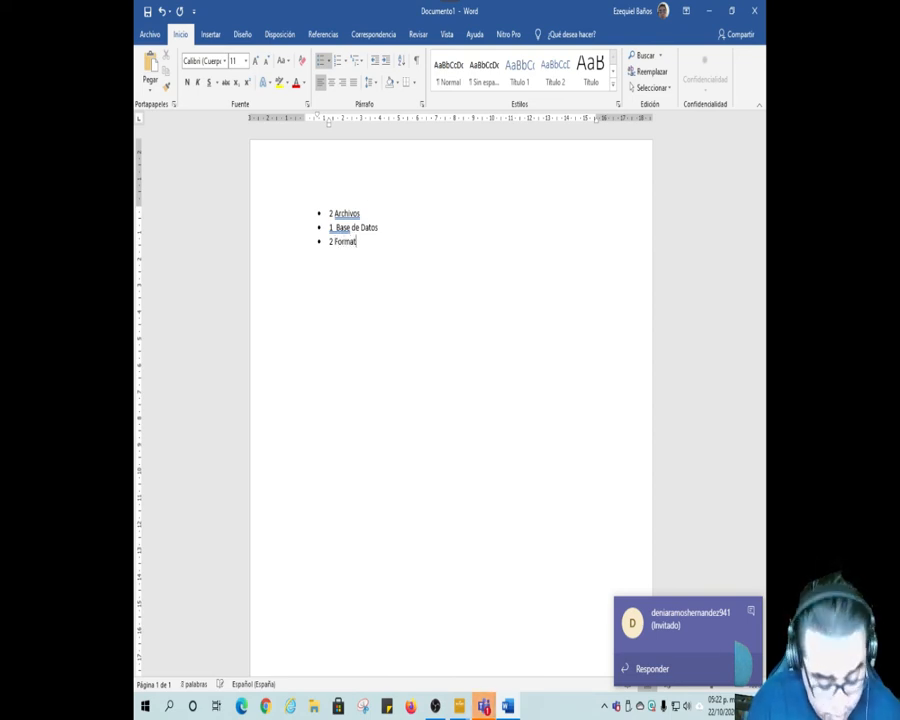
pyautogui.write('o de una Co')
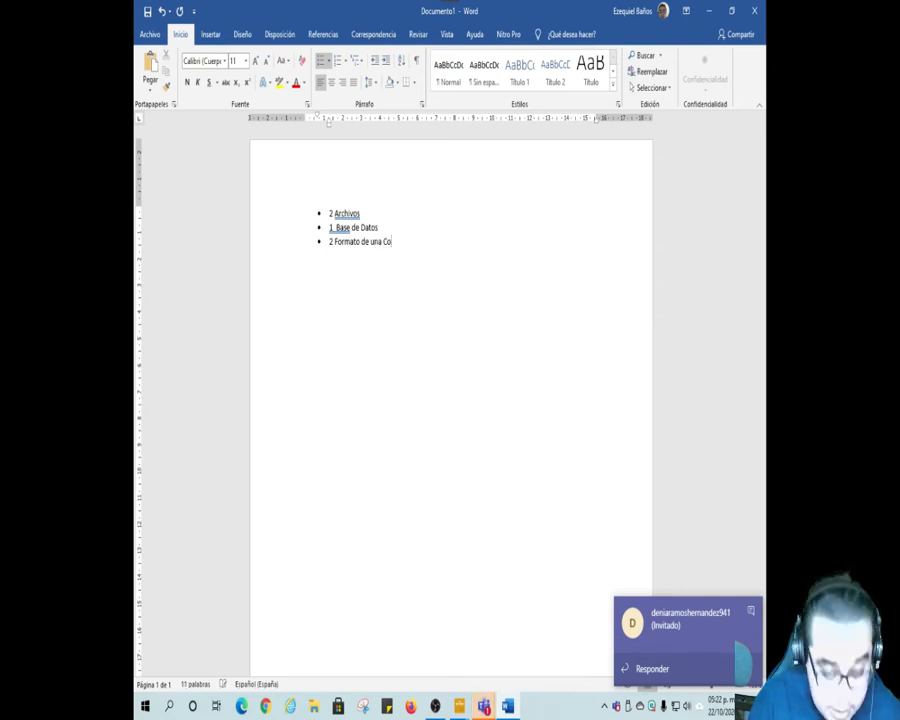
pyautogui.write('ns')
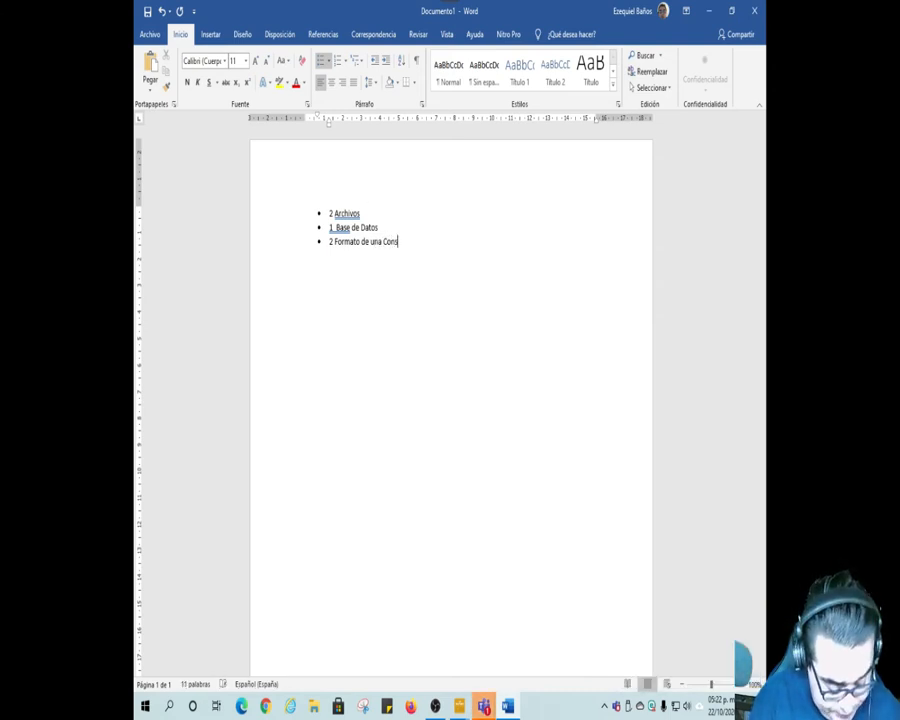
pyautogui.write('tancia')
pyautogui.press('Return')
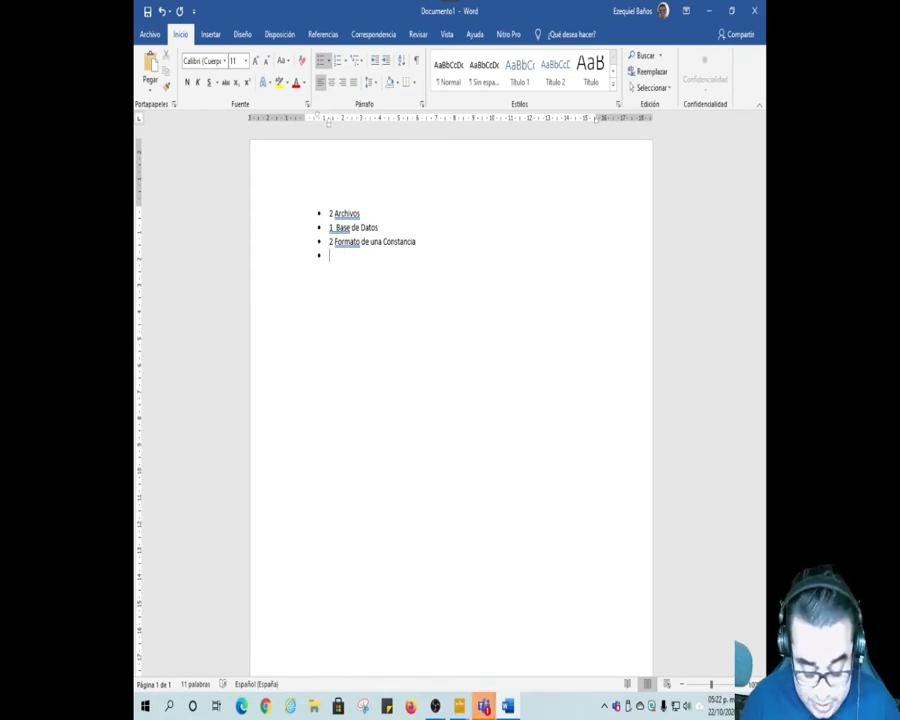
pyautogui.press('BackSpace')
# Step: Insert an unbulleted line above the list and write the heading "COMBINAR CORRESPONCIA" on it
pyautogui.press('Up')
pyautogui.press('Up')
pyautogui.press('Up')
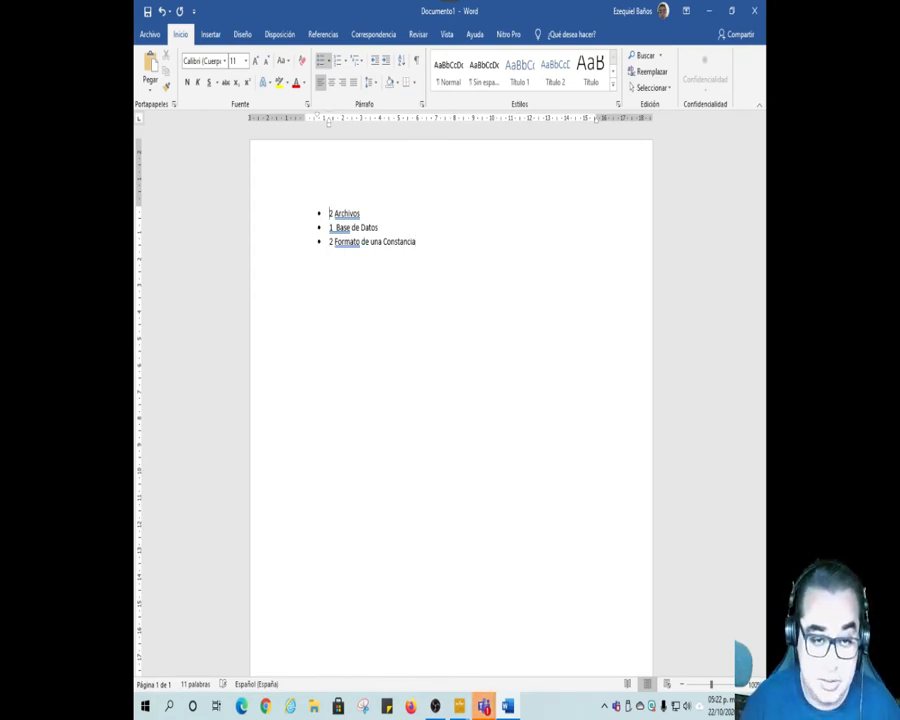
pyautogui.press('Return')
pyautogui.press('Up')
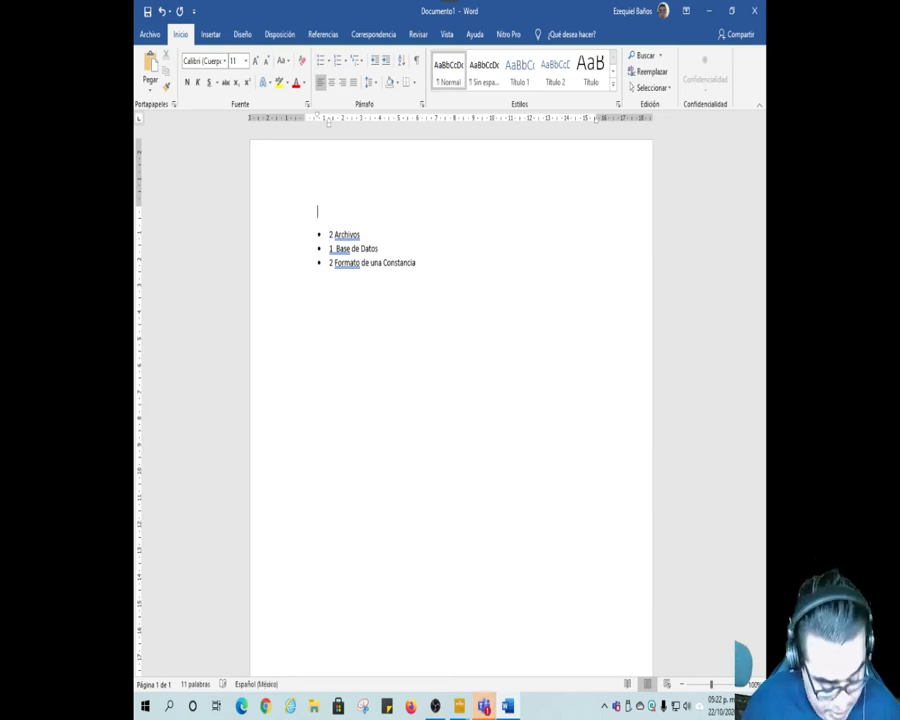
pyautogui.write('C')
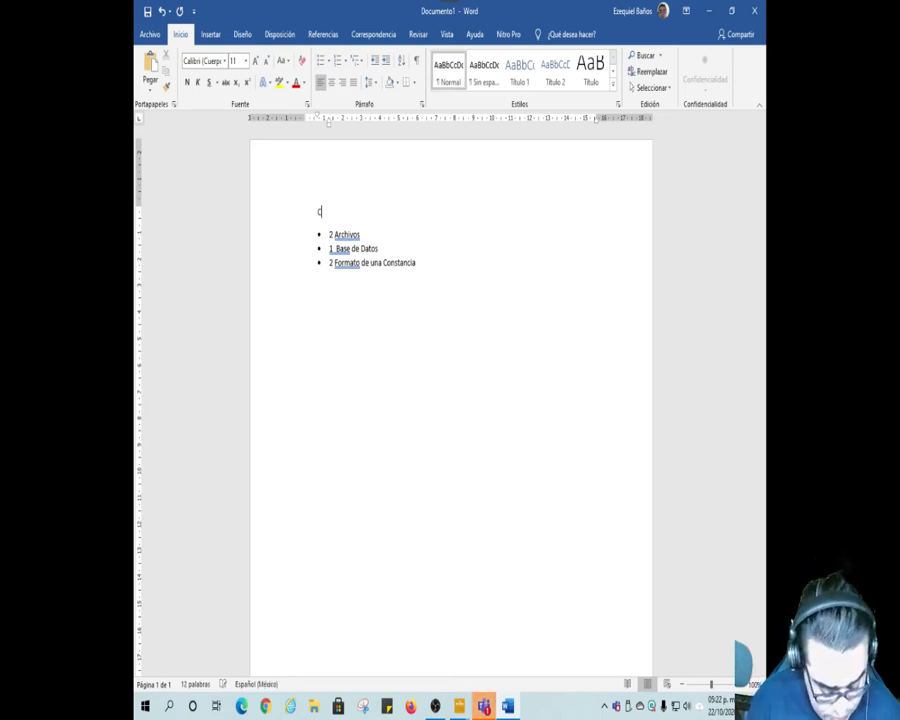
pyautogui.write('OMBINAR CORRES')
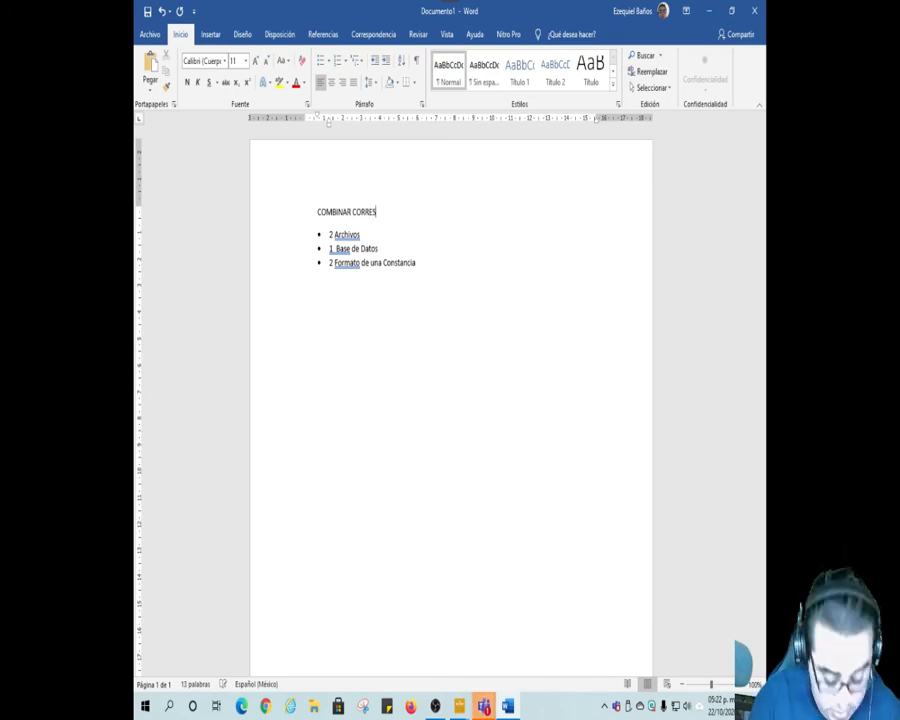
pyautogui.write('PON')
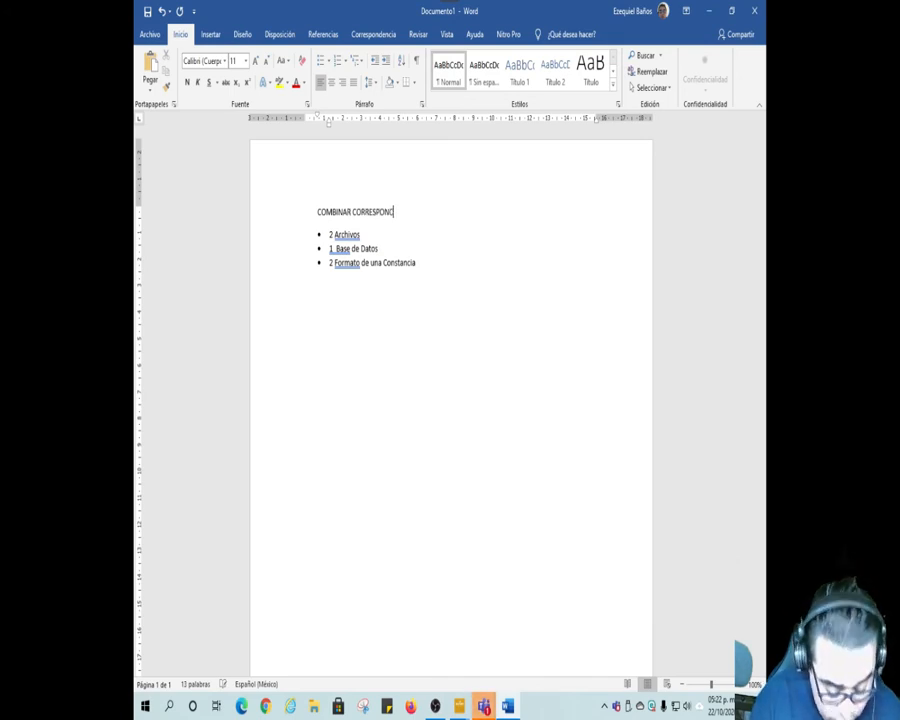
pyautogui.write('CIA')
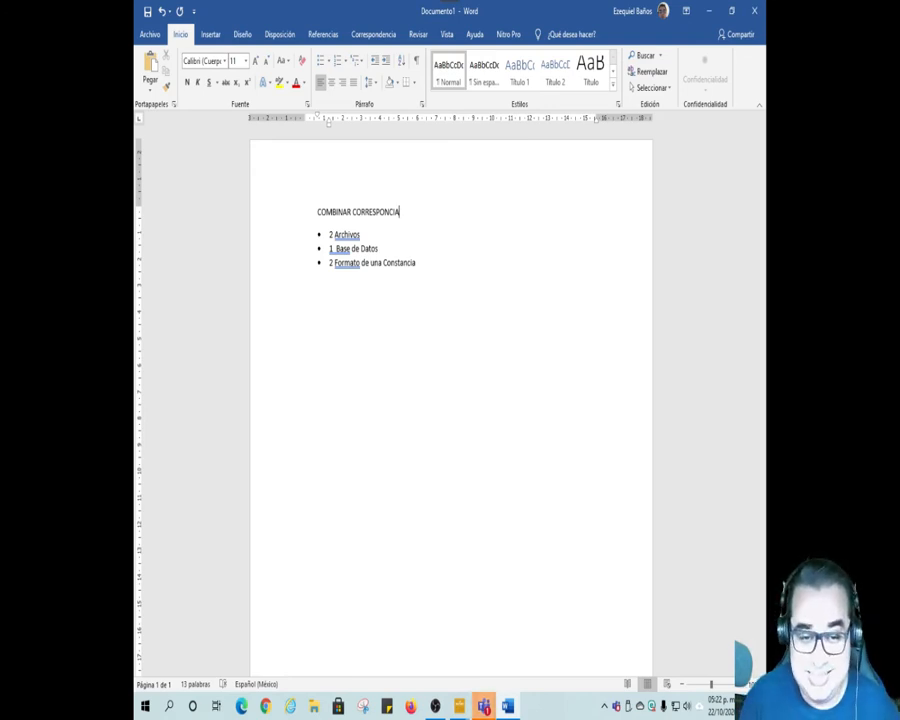
pyautogui.click(361, 235)
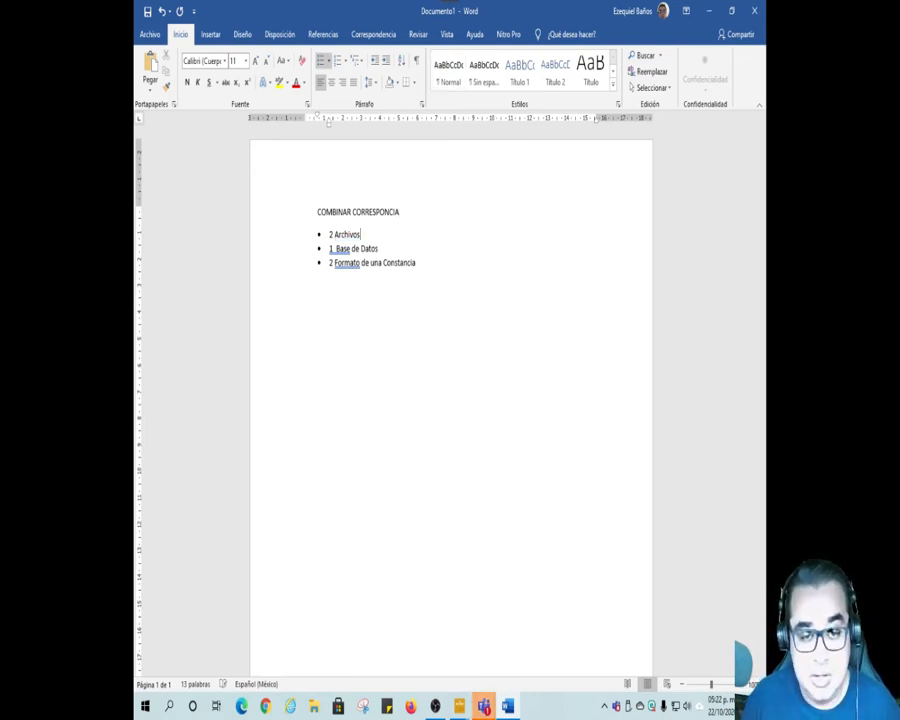
pyautogui.click(379, 248)
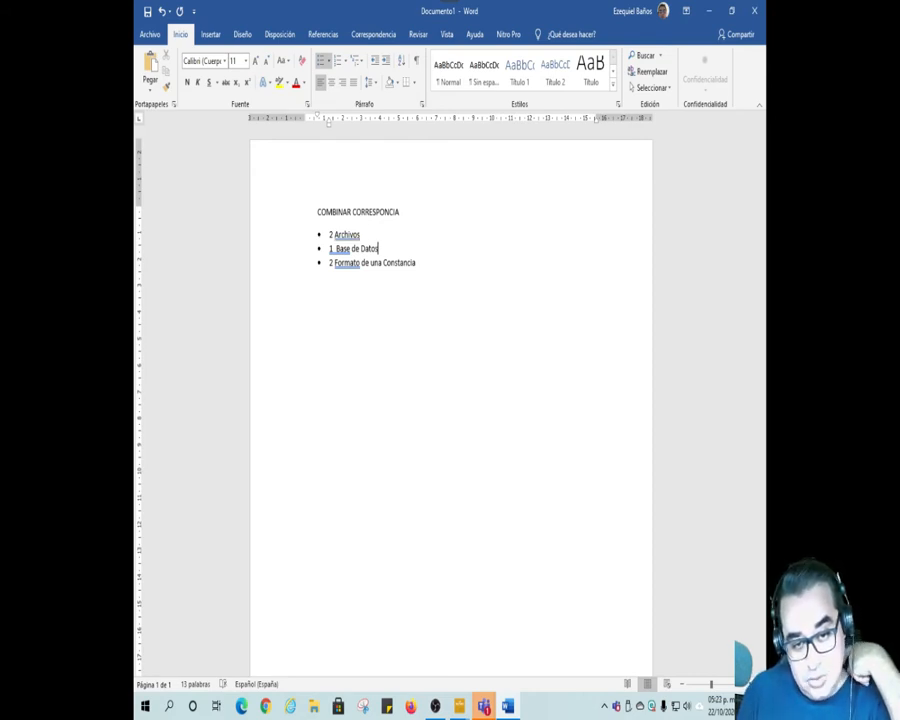
pyautogui.click(417, 262)
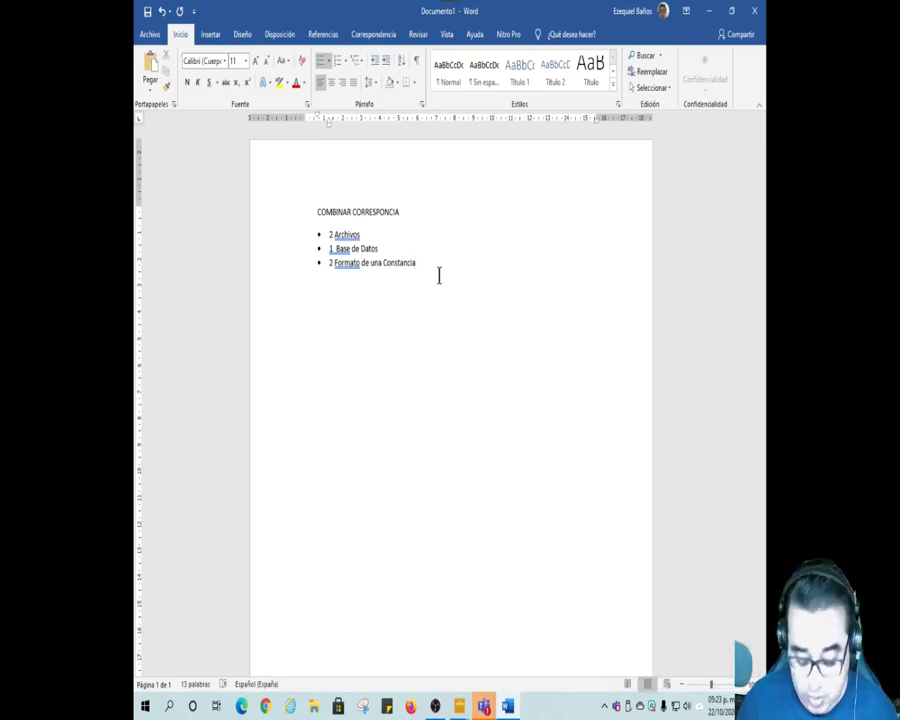
pyautogui.press('Return')
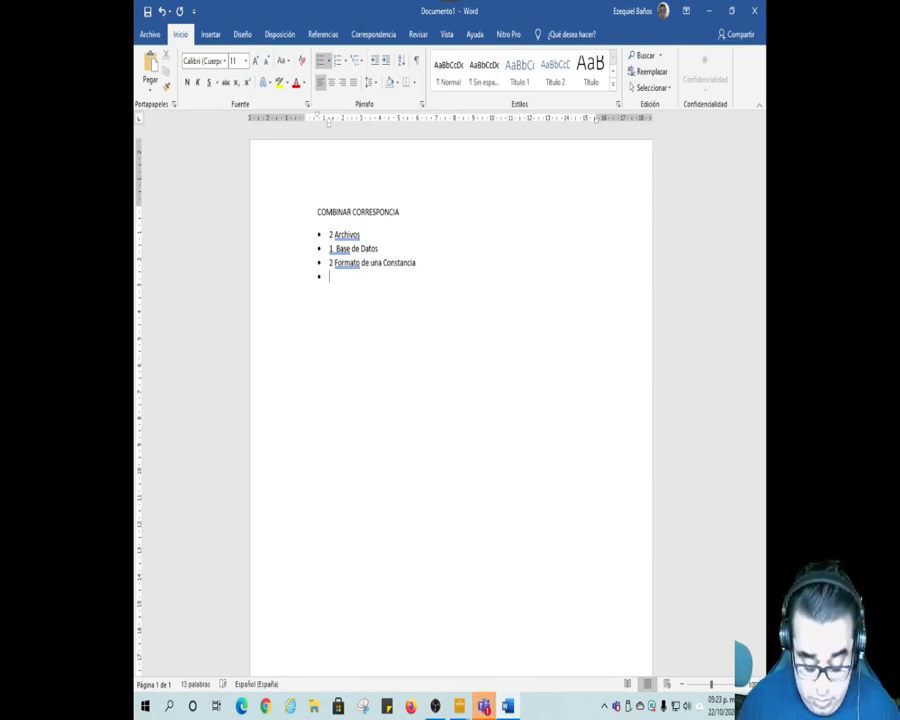
pyautogui.press('BackSpace')
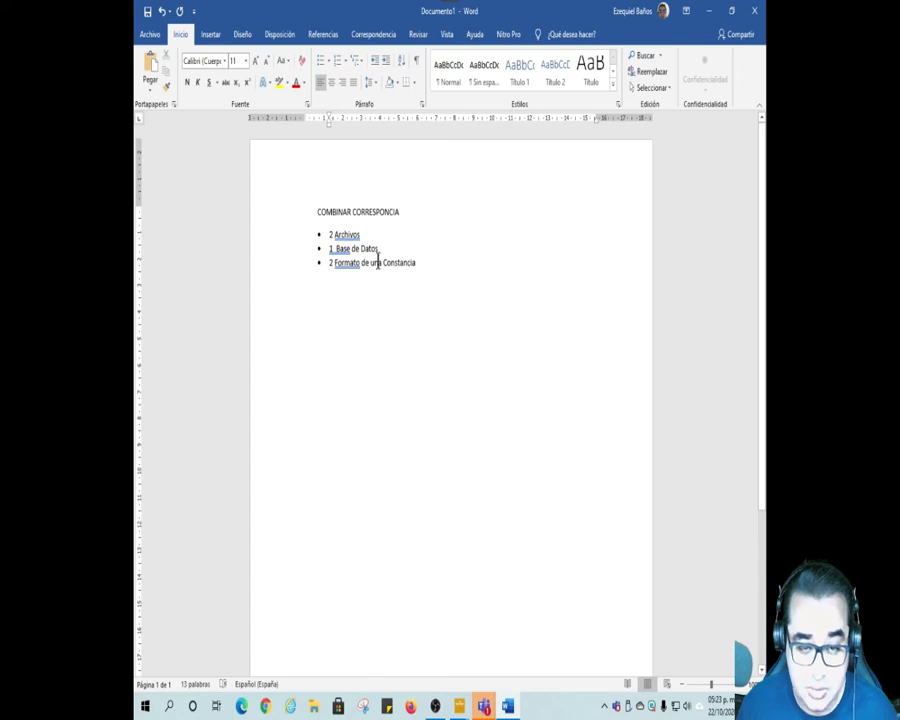
# Step: Delete the heading and the whole bulleted list, and set the empty paragraph's left indent back to the page margin
pyautogui.moveTo(313, 211); pyautogui.dragTo(434, 265)
pyautogui.press('Delete')
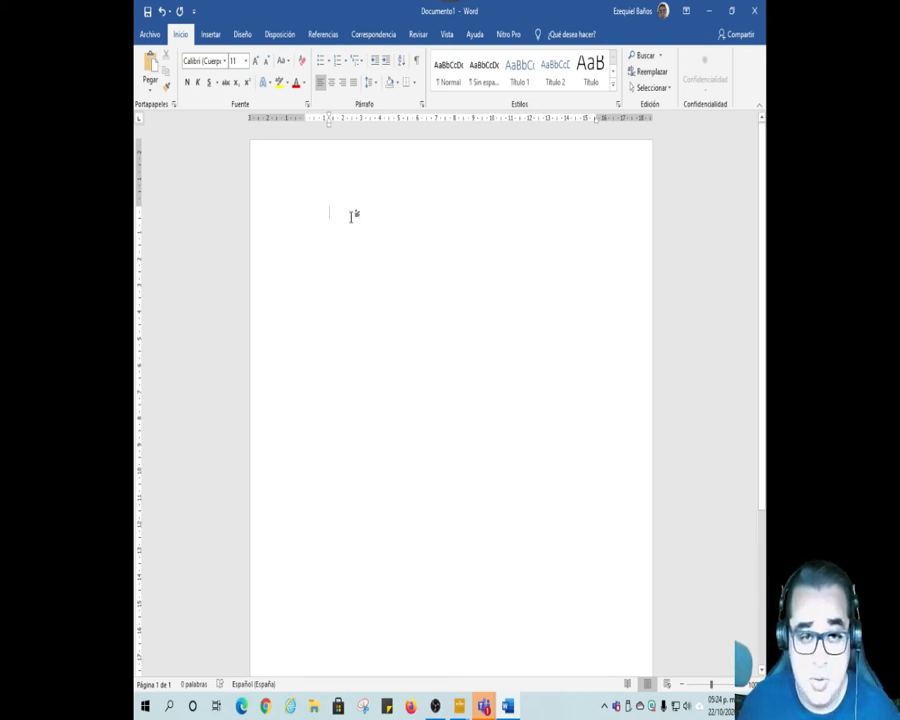
pyautogui.moveTo(329, 131); pyautogui.dragTo(305, 132)
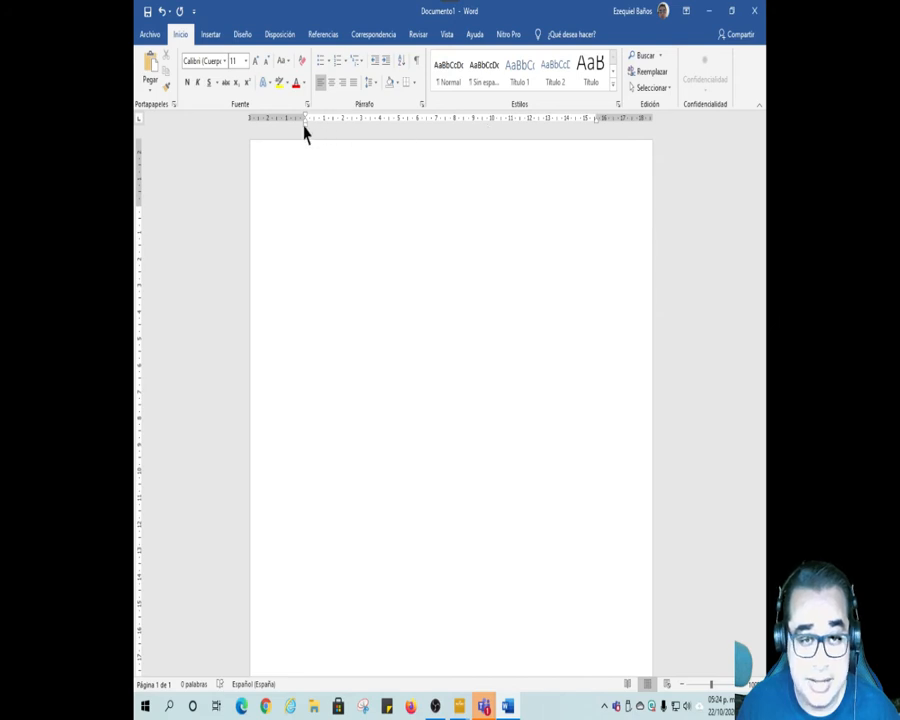
pyautogui.moveTo(306, 133)
pyautogui.mouseDown()
pyautogui.moveTo(315, 133)
pyautogui.moveTo(308, 131)
pyautogui.mouseUp()
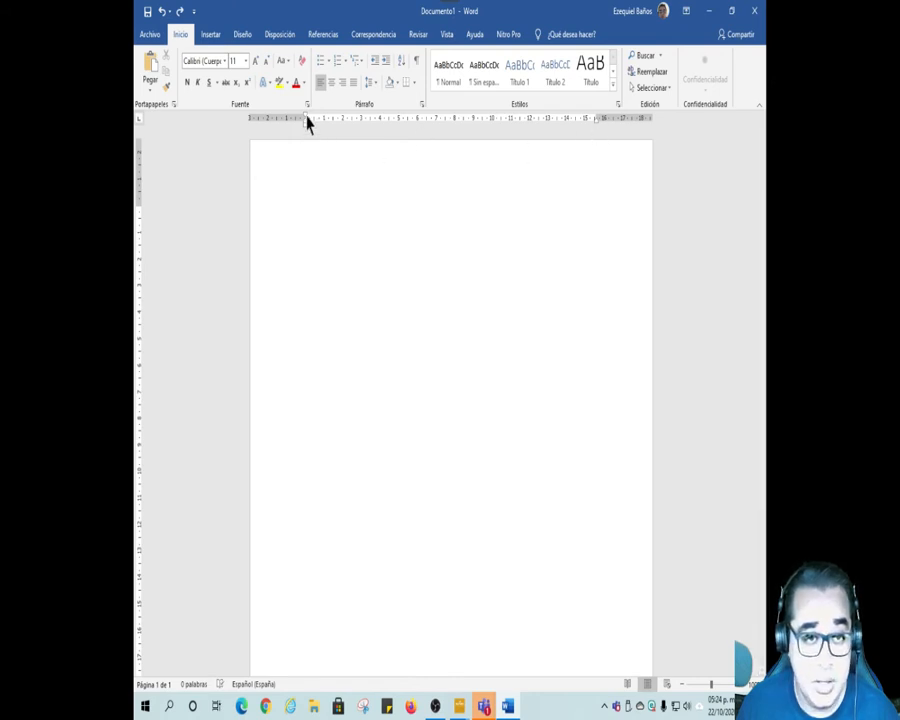
# Step: Insert a table with five columns and four rows in the blank document
pyautogui.click(213, 36)
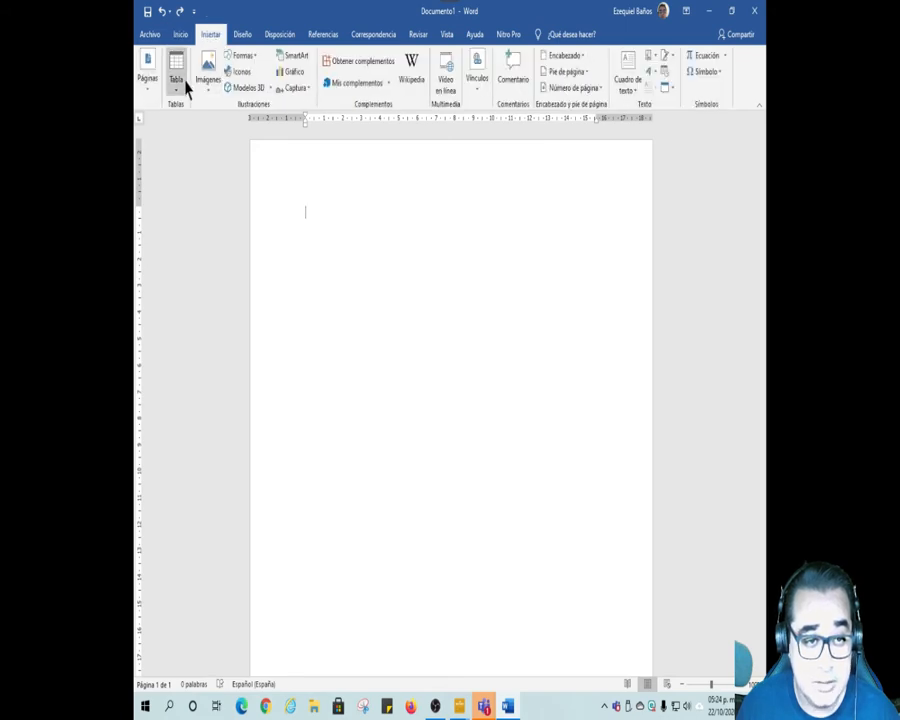
pyautogui.click(182, 89)
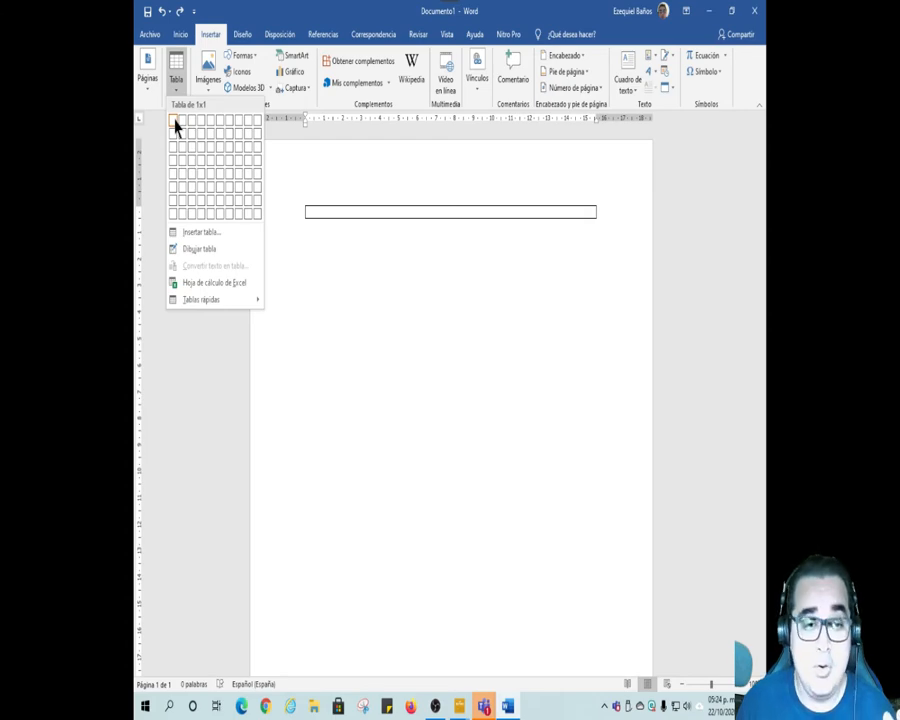
pyautogui.click(211, 168)
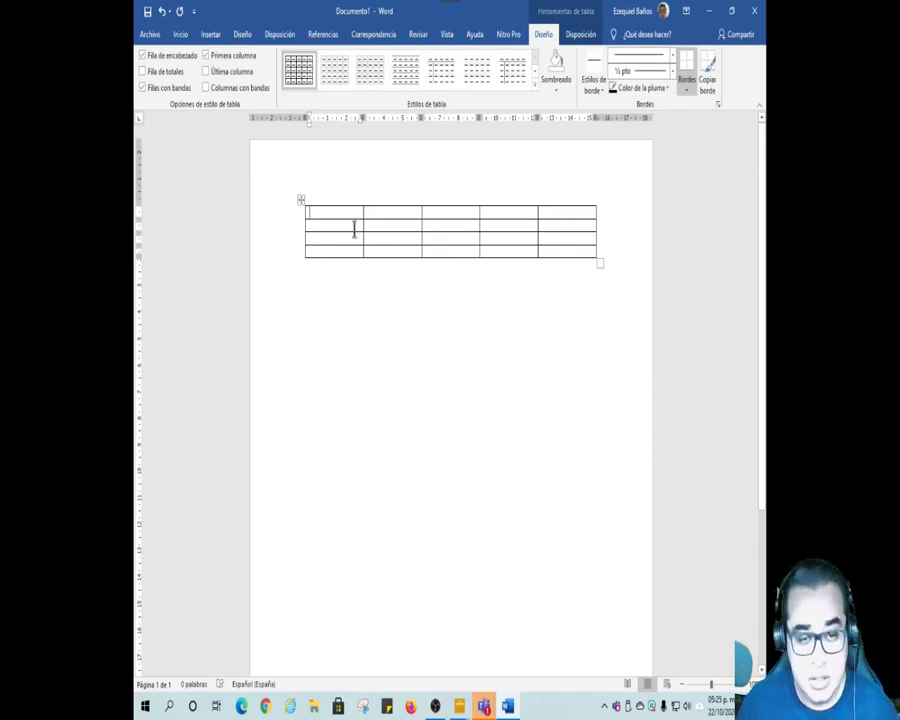
# Step: Enter the heading "No" in the table's first cell and narrow the first column to fit it
pyautogui.write('No')
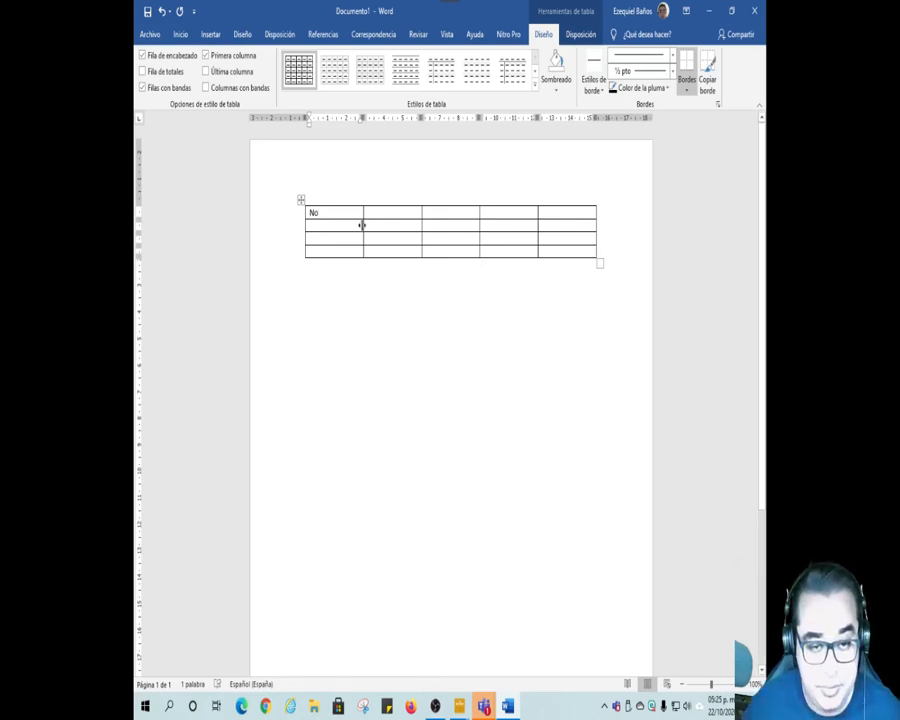
pyautogui.moveTo(362, 223); pyautogui.dragTo(328, 223)
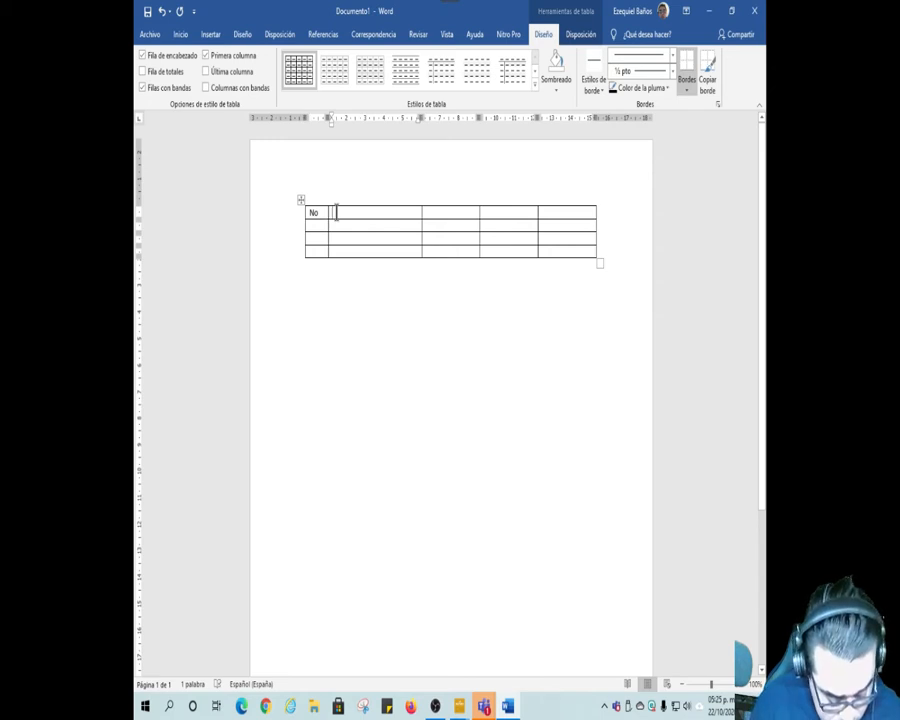
# Step: Enter the heading "nControl" in the second column and narrow that column
pyautogui.write('n')
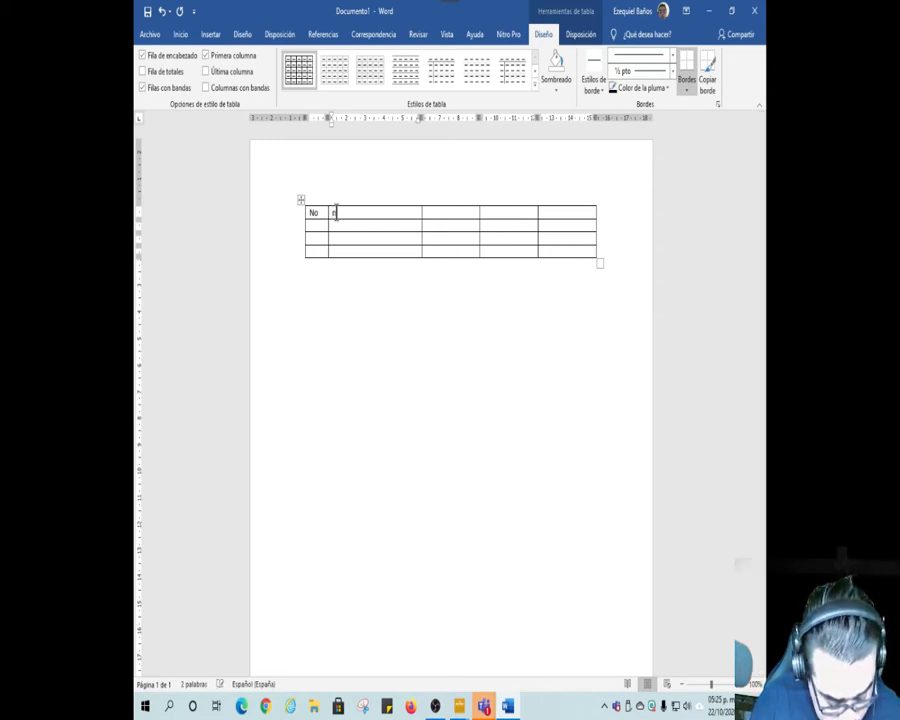
pyautogui.write('Control')
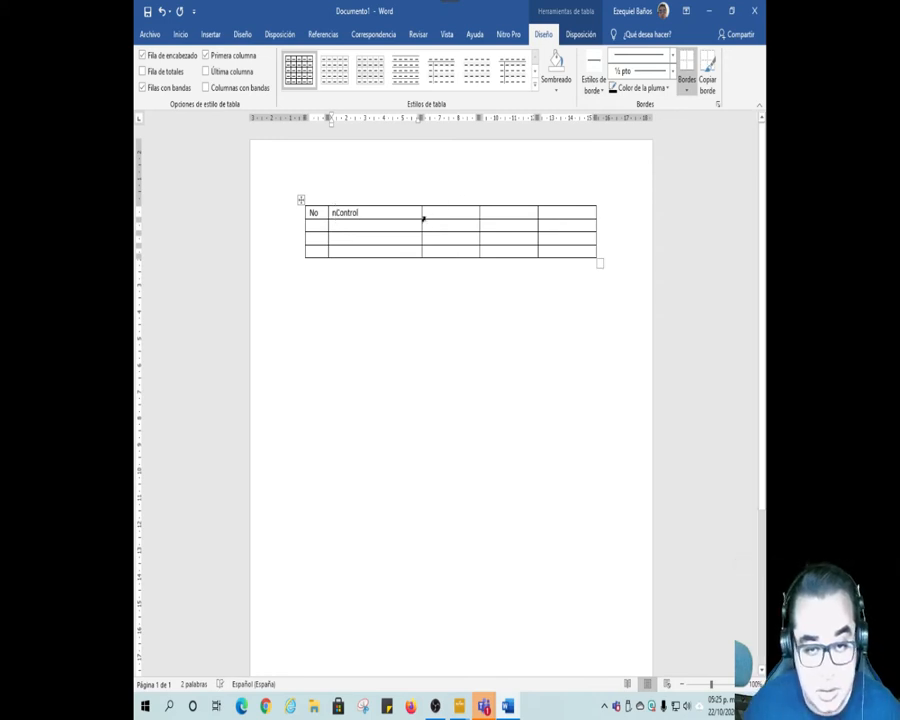
pyautogui.moveTo(422, 218); pyautogui.dragTo(403, 220)
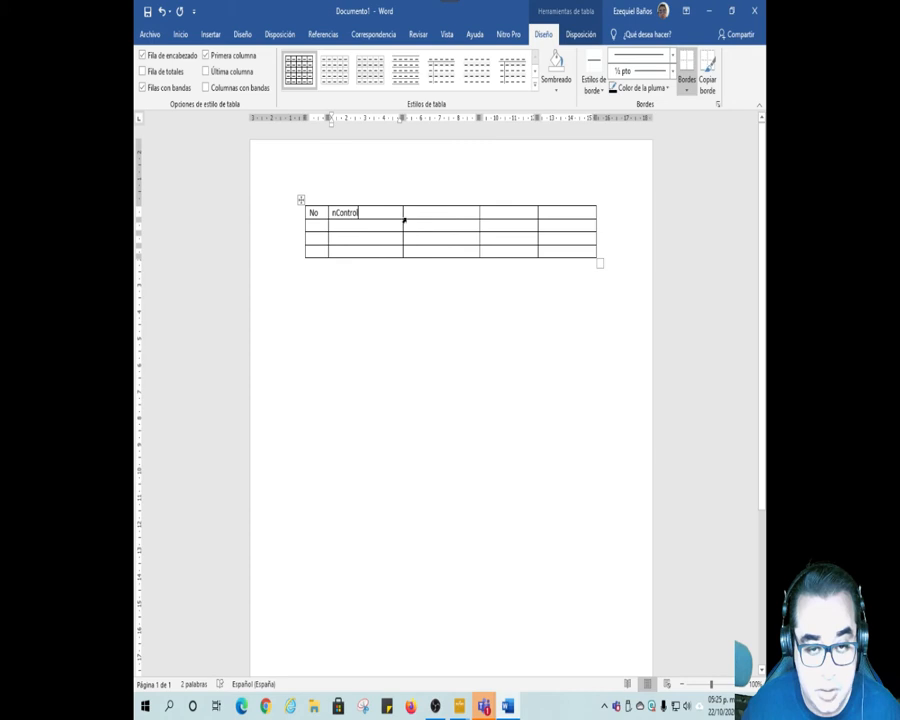
pyautogui.moveTo(402, 215); pyautogui.dragTo(389, 216)
# Step: Enter the heading "Nombre" in the third column and narrow that column
pyautogui.click(401, 216)
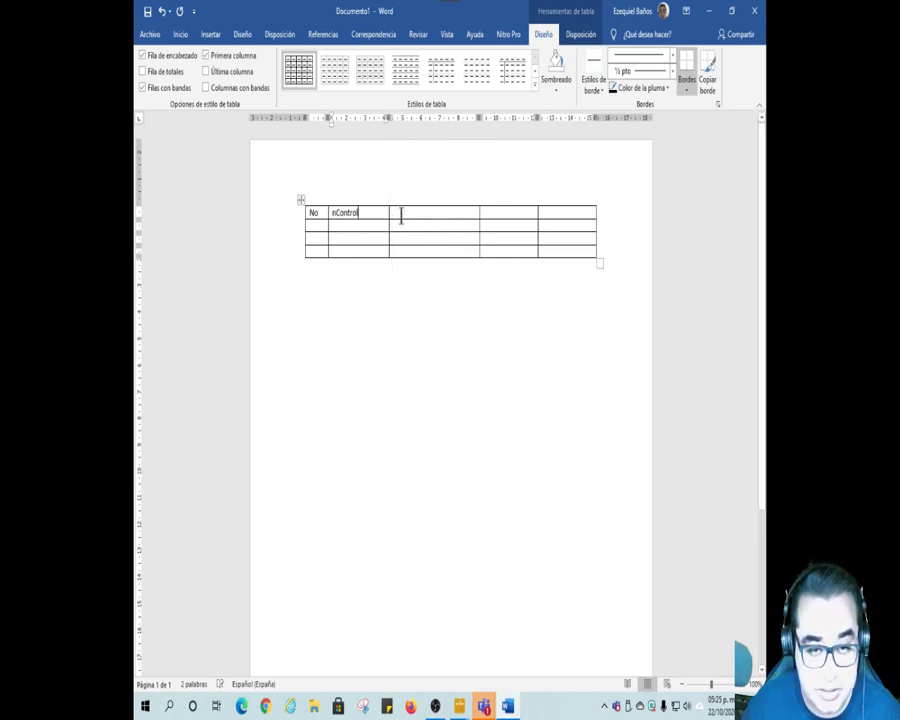
pyautogui.write('Nombre')
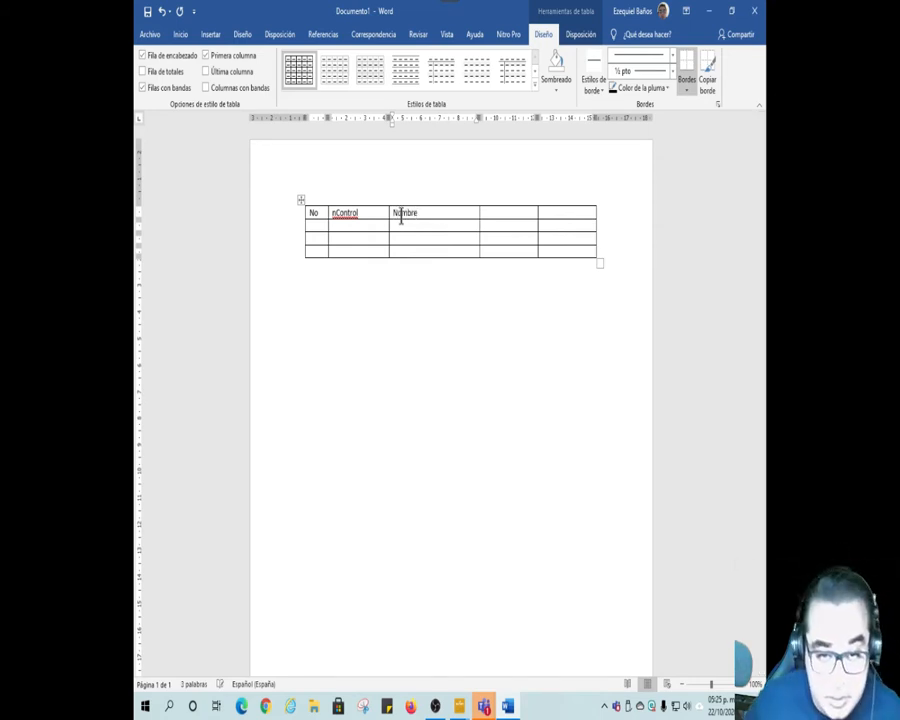
pyautogui.moveTo(480, 226); pyautogui.dragTo(441, 226)
# Step: Add the headings "Apellidos" in the fourth column and "Promedio" in the fifth column
pyautogui.click(452, 215)
pyautogui.write('Apellidos')
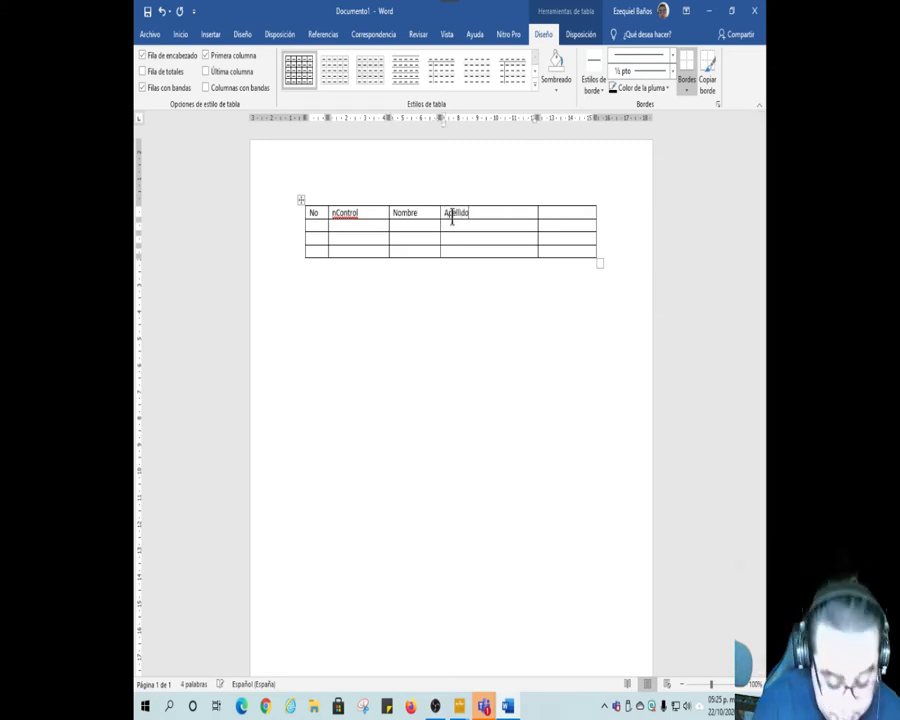
pyautogui.click(546, 212)
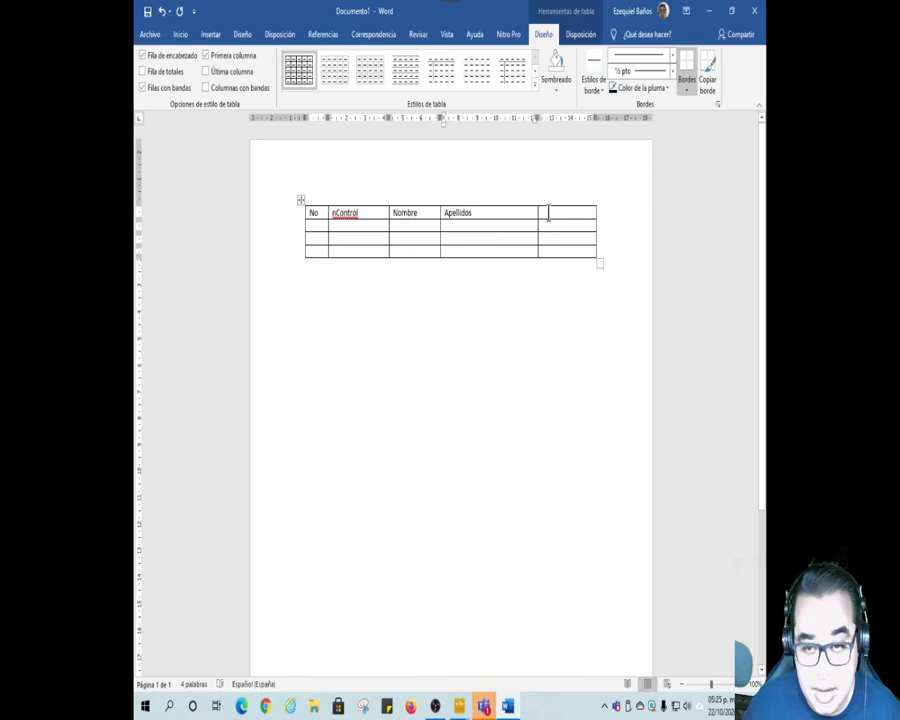
pyautogui.write('Promedio')
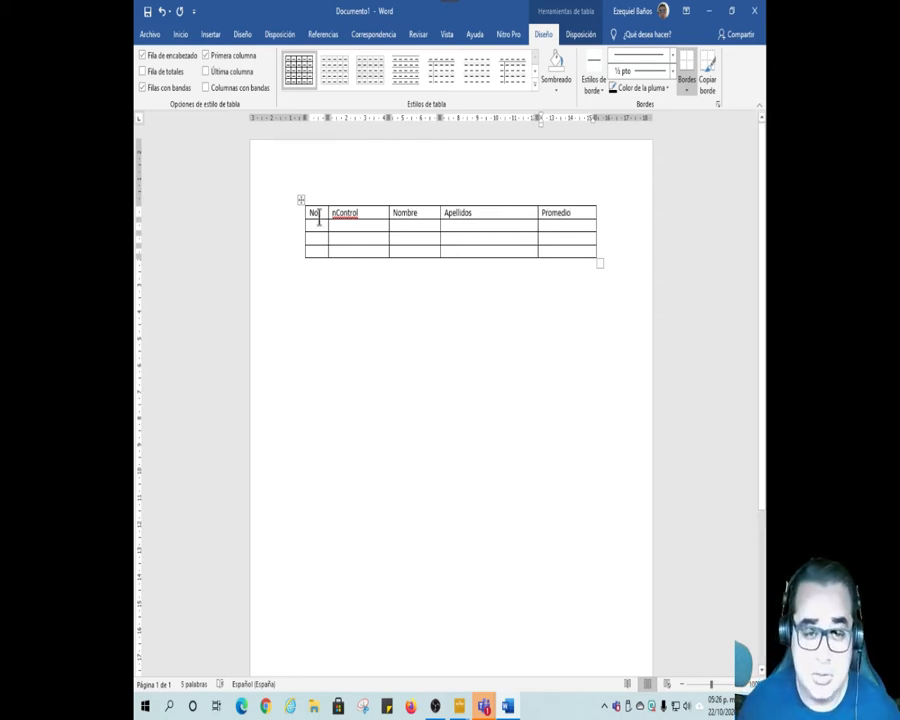
# Step: Shade the table's whole header row light orange
pyautogui.moveTo(323, 213); pyautogui.dragTo(556, 209)
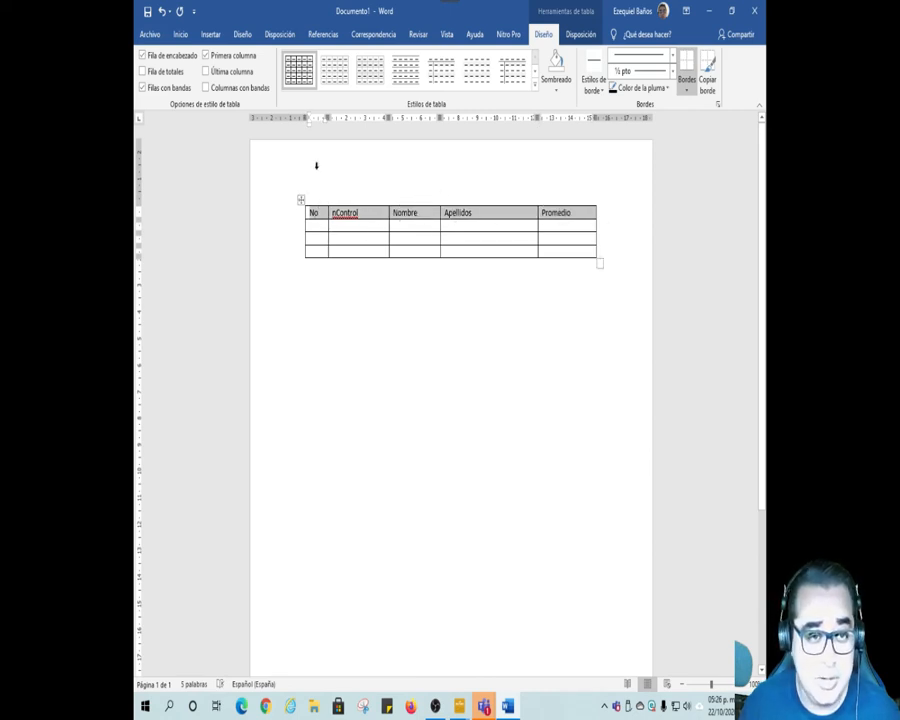
pyautogui.click(181, 38)
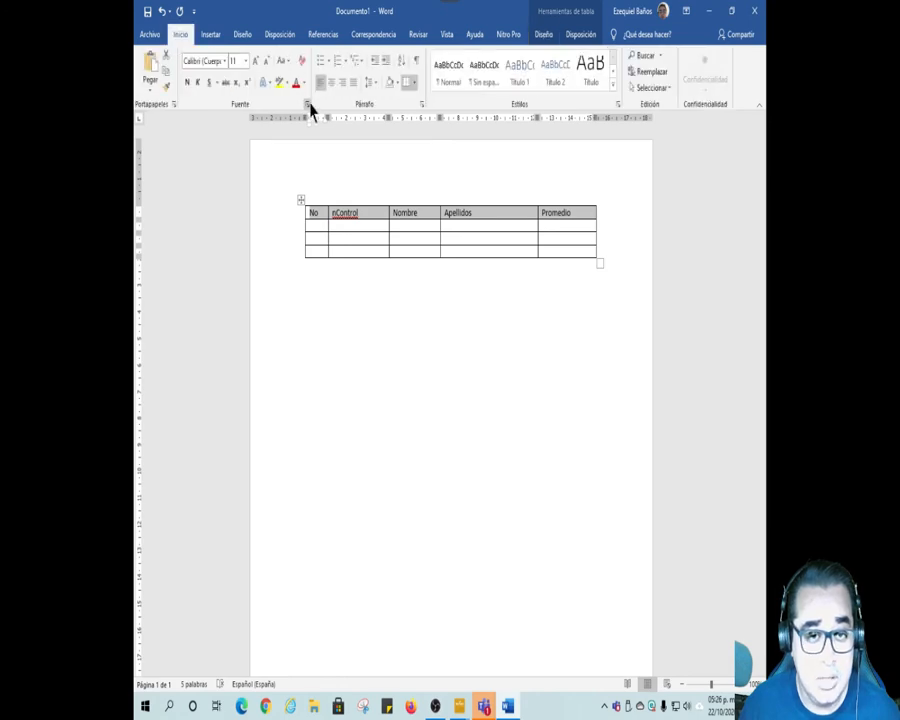
pyautogui.click(396, 84)
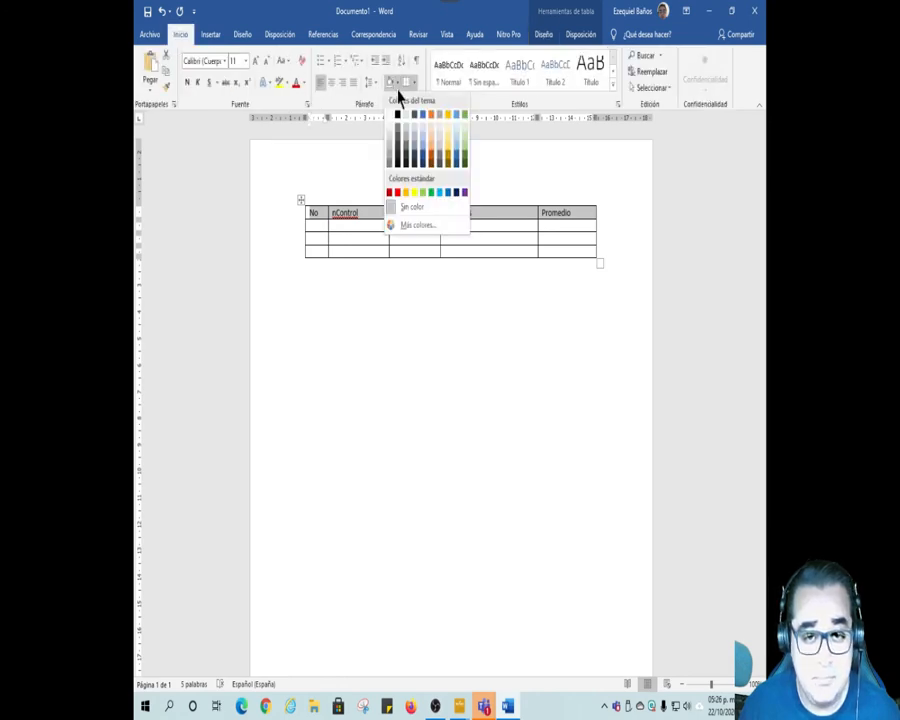
pyautogui.click(435, 149)
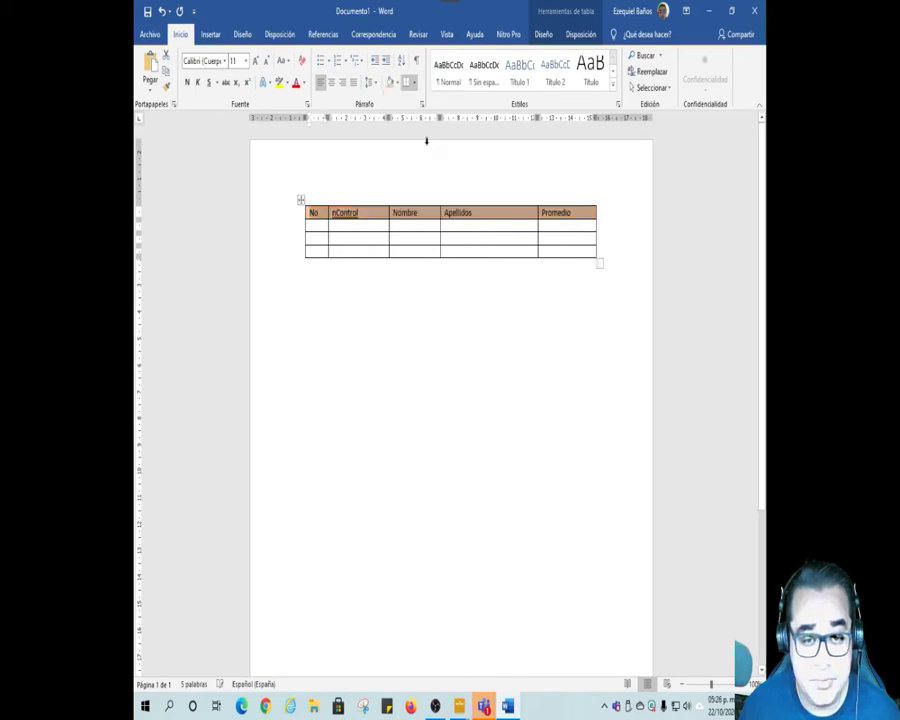
# Step: Number the first record 1 and enter the student's control number in the nControl column
pyautogui.click(323, 224)
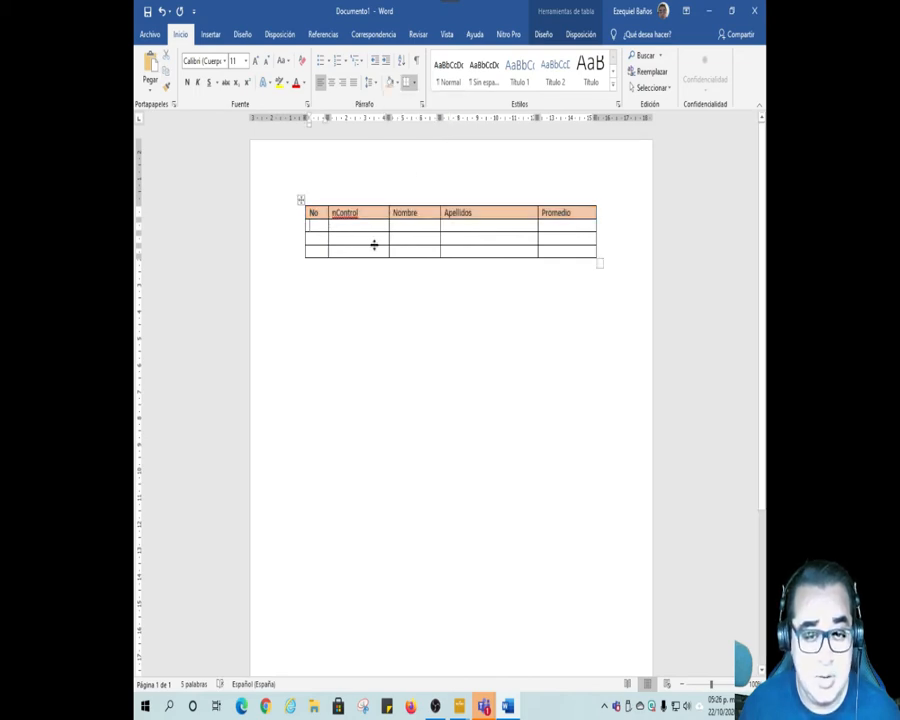
pyautogui.write('1')
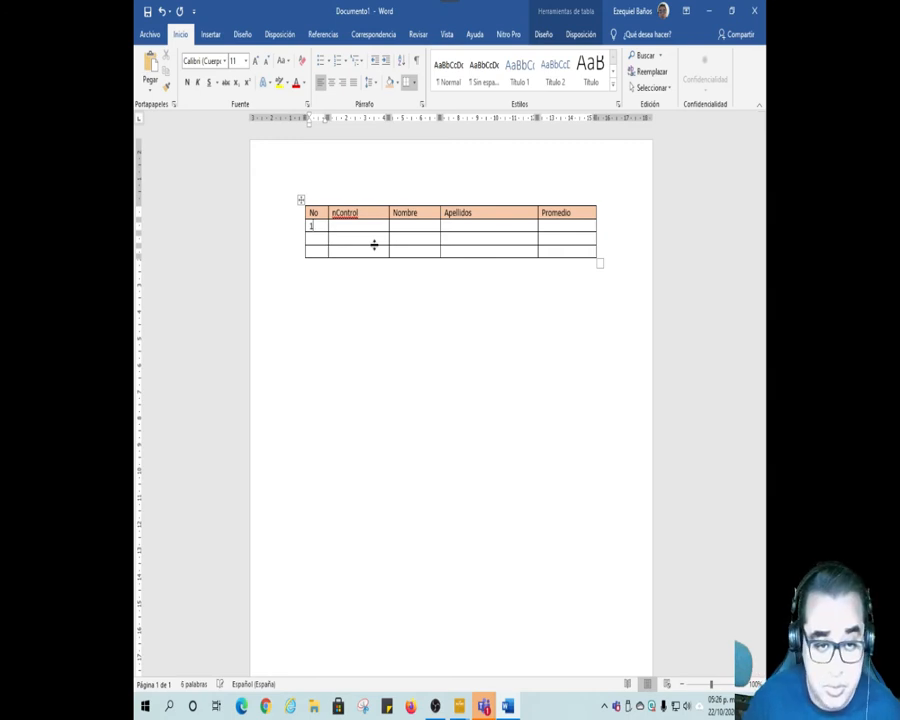
pyautogui.press('Tab')
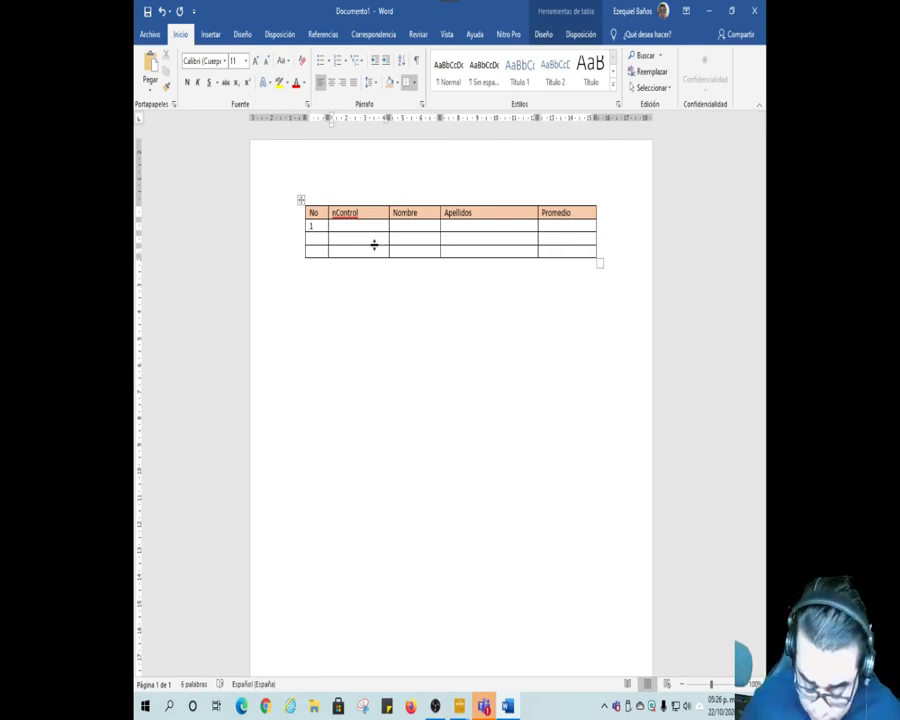
pyautogui.write('5')
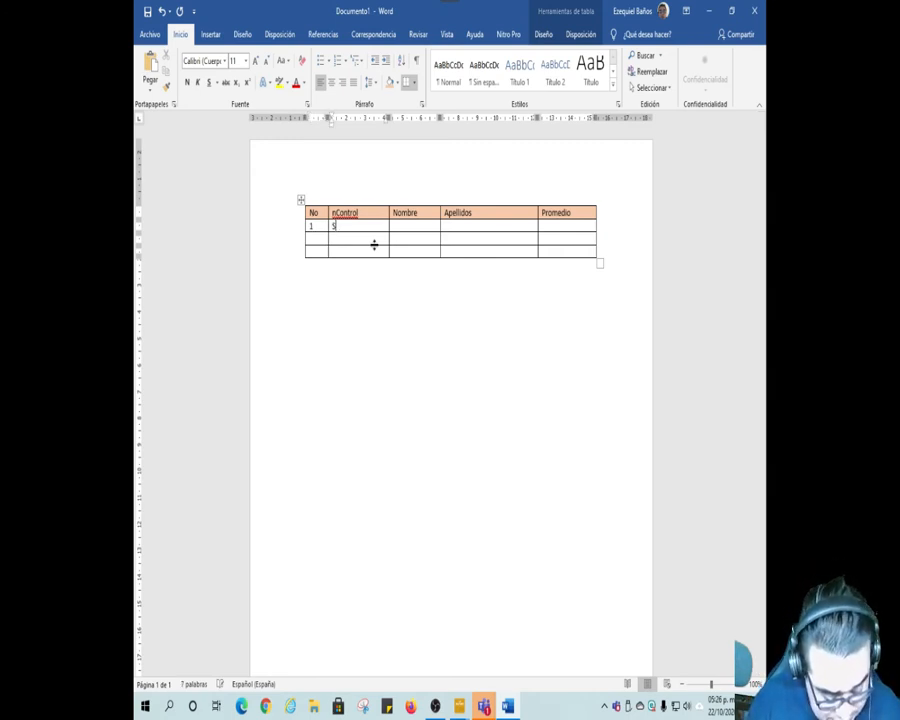
pyautogui.write('12')
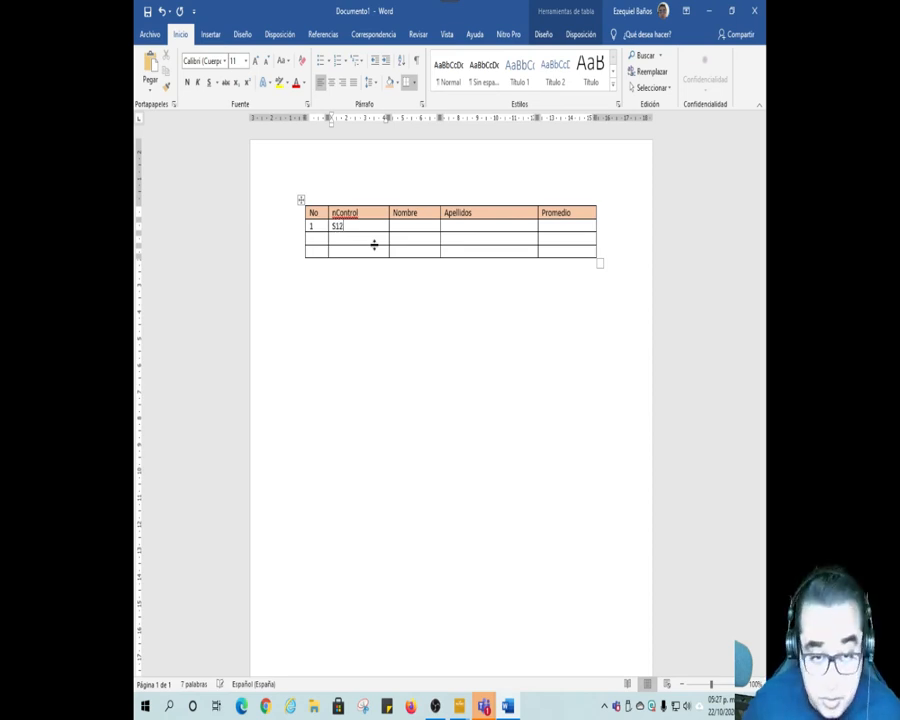
pyautogui.write('2020')
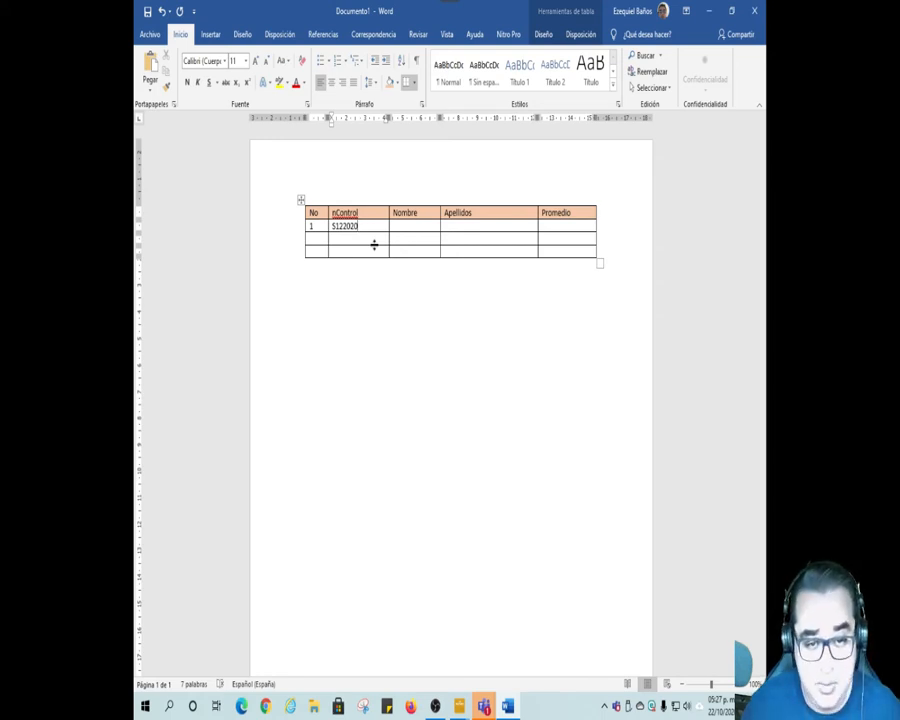
pyautogui.write('3')
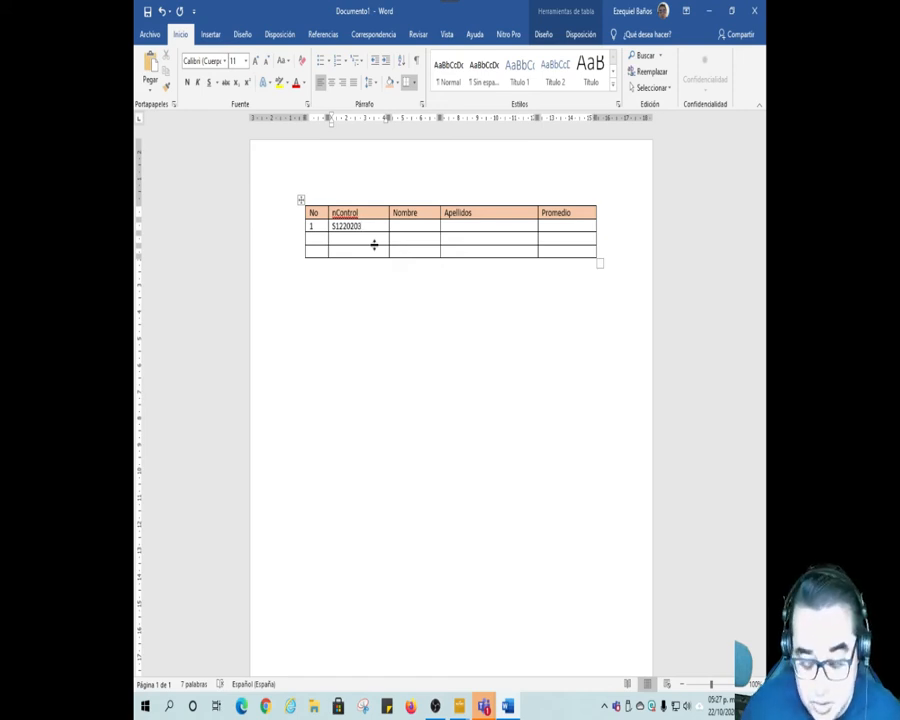
pyautogui.write('00')
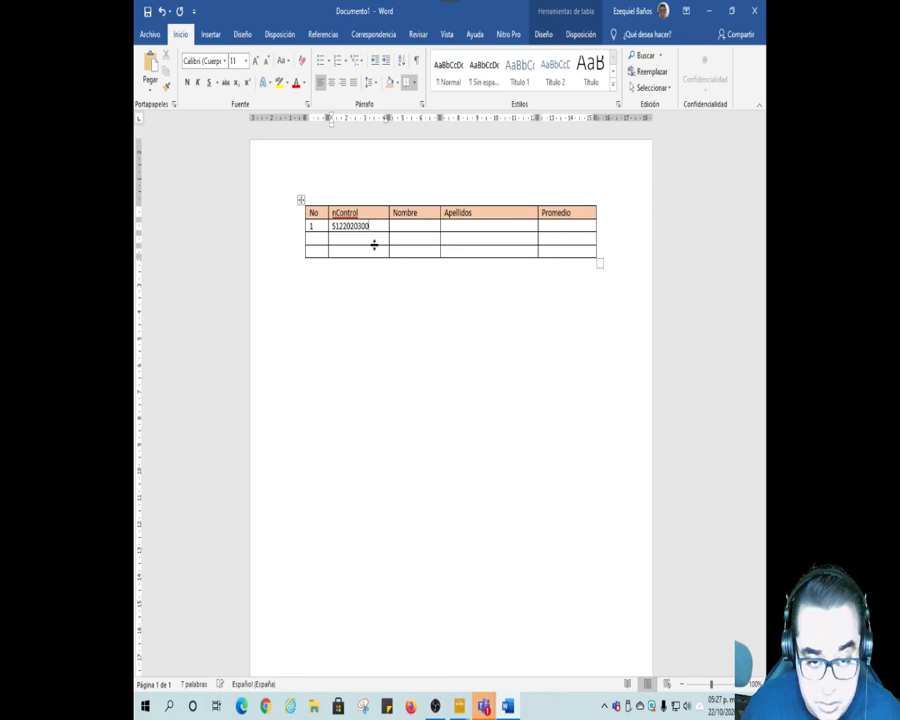
pyautogui.write('1')
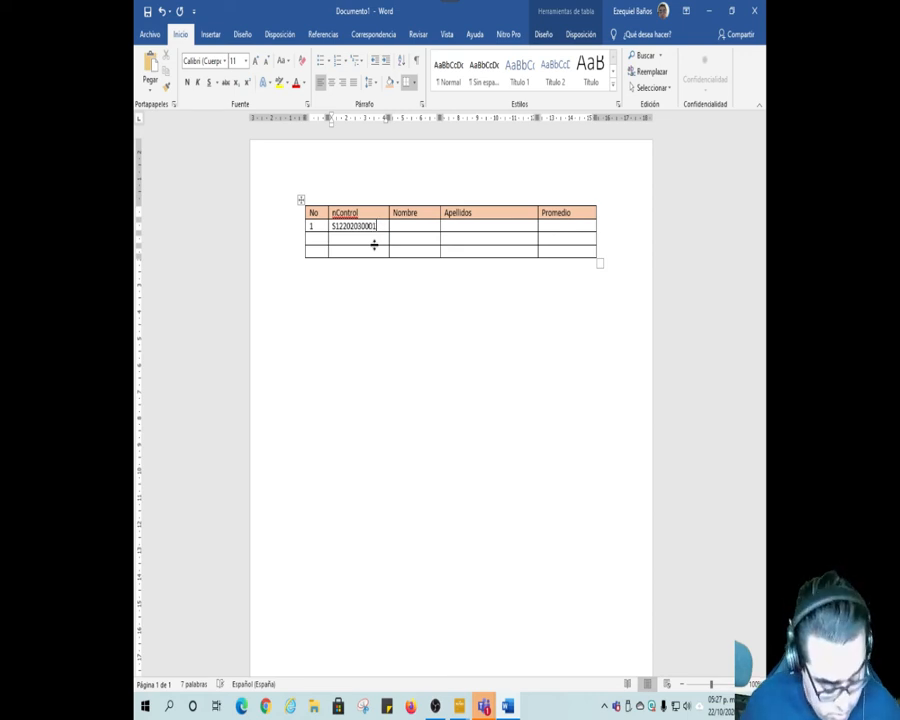
# Step: Enter the student's first name and surname in the Nombre and Apellidos cells of record 1
pyautogui.press('Tab')
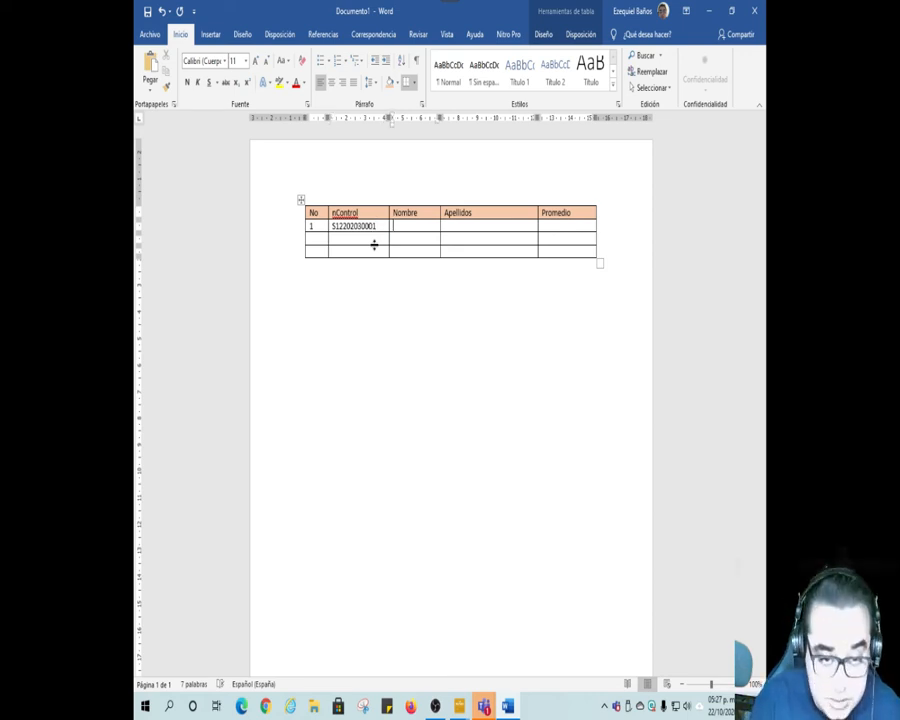
pyautogui.write('JO')
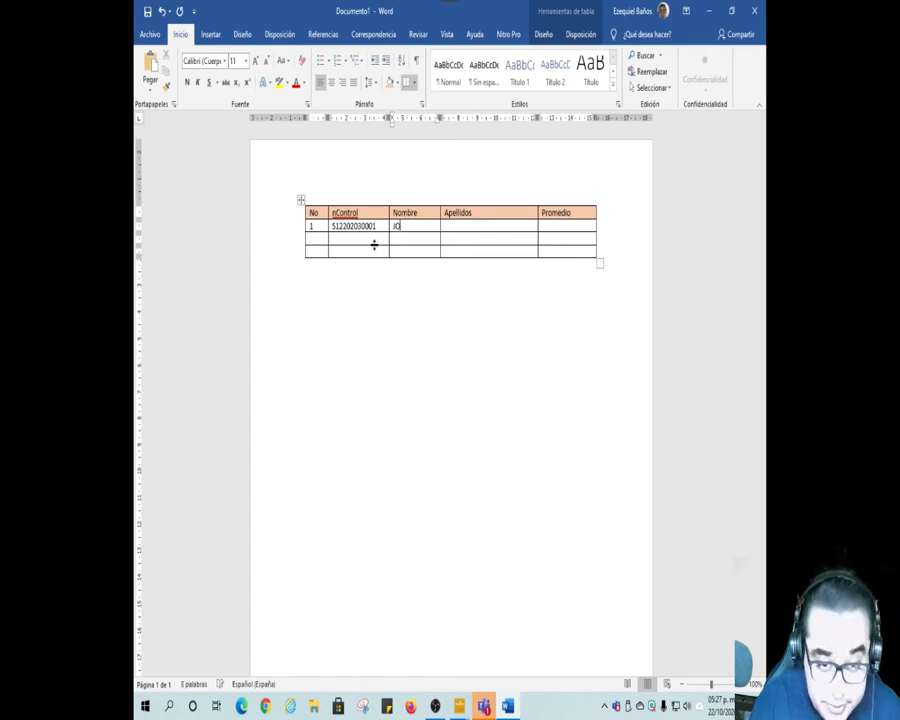
pyautogui.write('SEE')
pyautogui.press('BackSpace')
pyautogui.press('Tab')
pyautogui.write('PARAMO')
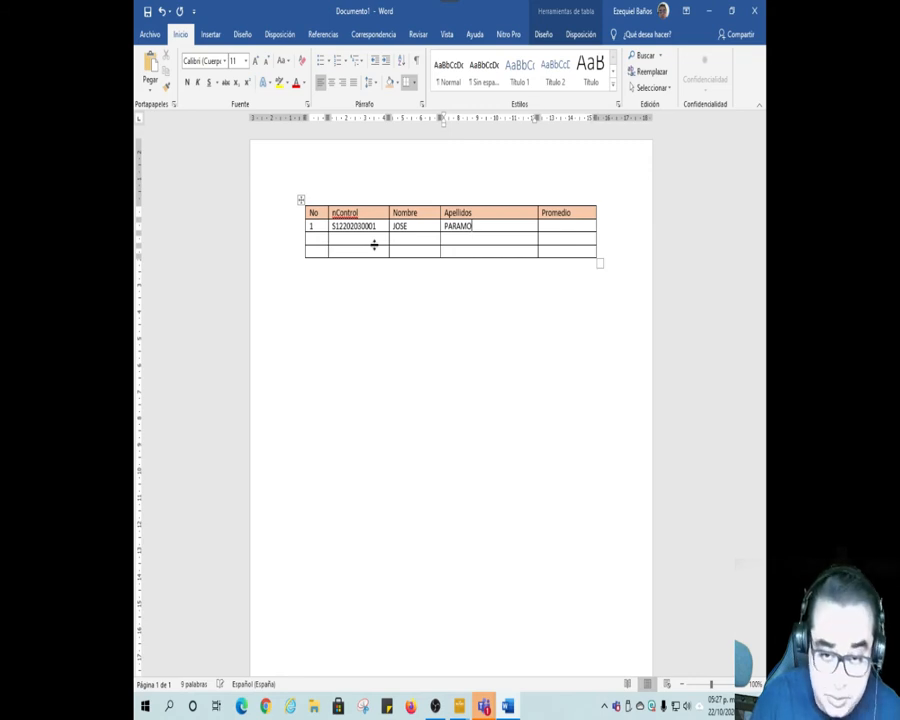
# Step: Enter 8 as the Promedio of record 1 and widen the Nombre and Apellidos columns
pyautogui.press('Tab')
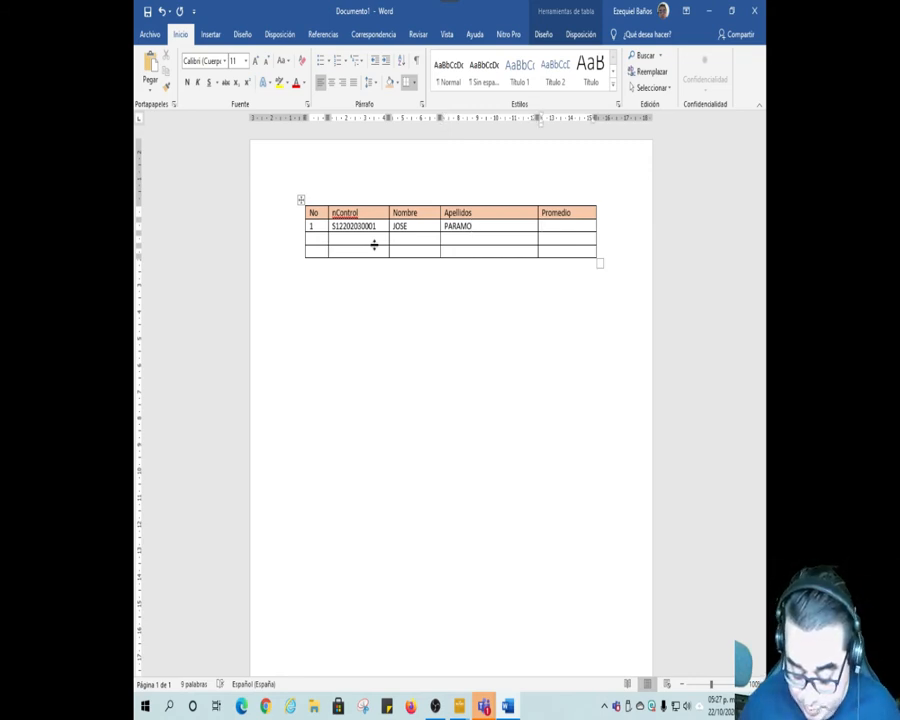
pyautogui.write('8')
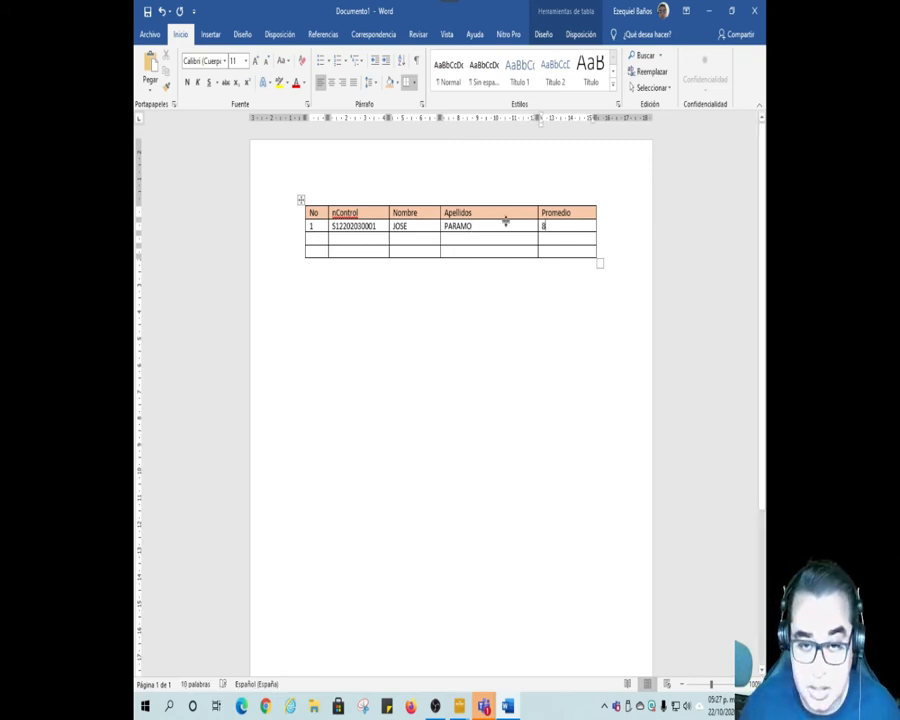
pyautogui.moveTo(439, 226); pyautogui.dragTo(472, 226)
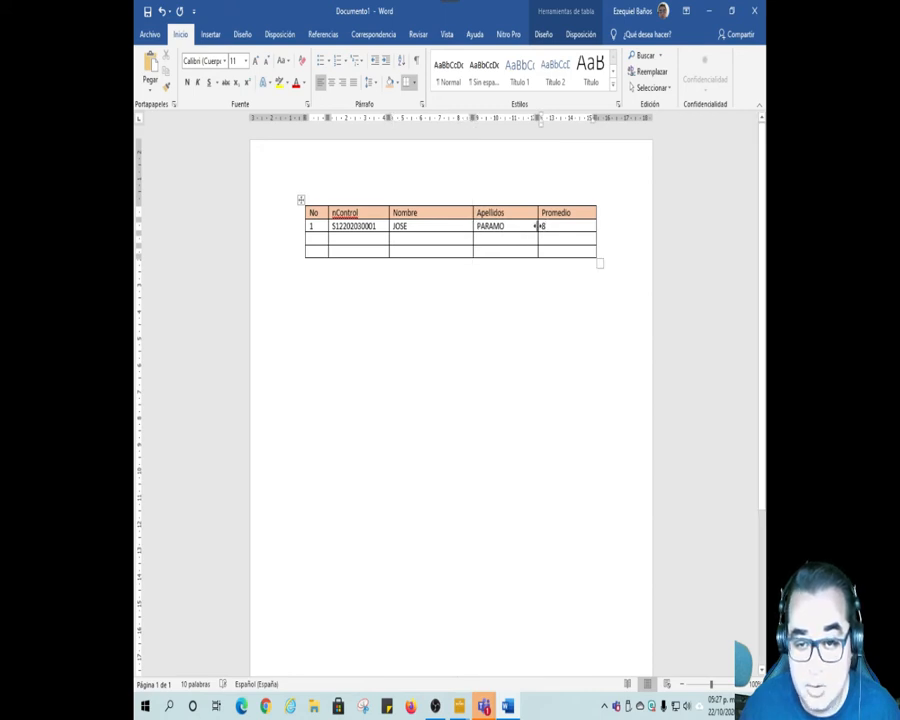
pyautogui.moveTo(538, 226); pyautogui.dragTo(556, 226)
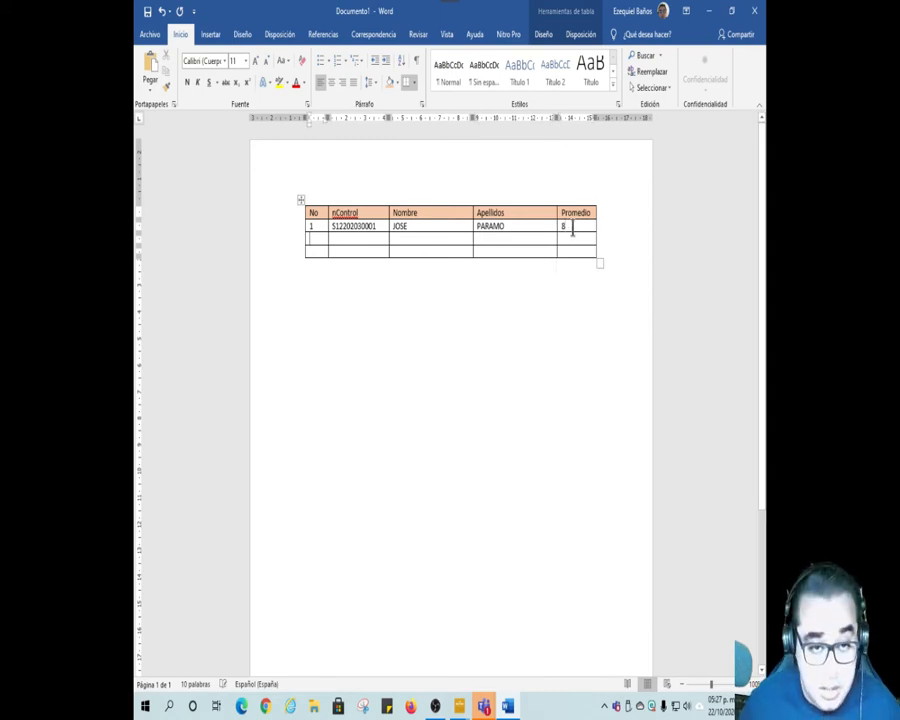
# Step: Number the second record 2 and enter the student's control number in its nControl cell
pyautogui.press('Tab')
pyautogui.write('2')
pyautogui.press('Tab')
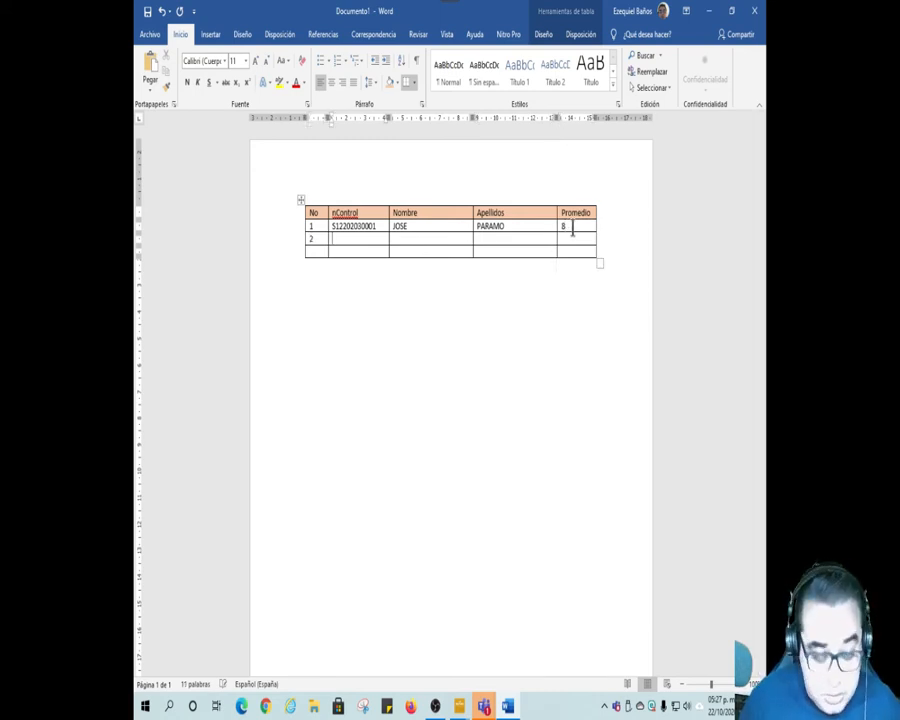
pyautogui.write('S')
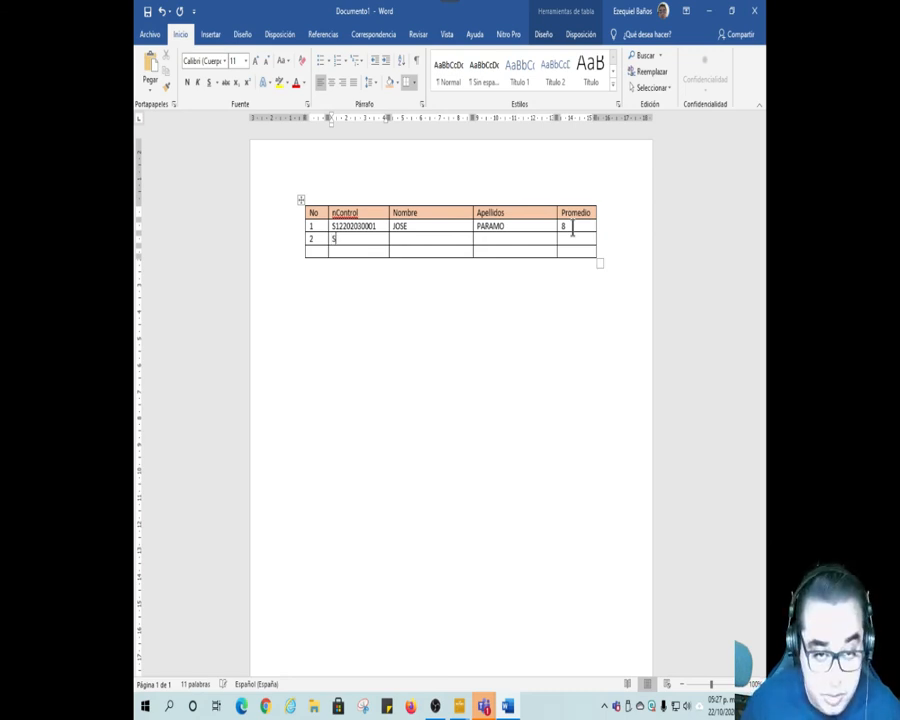
pyautogui.write('1220203')
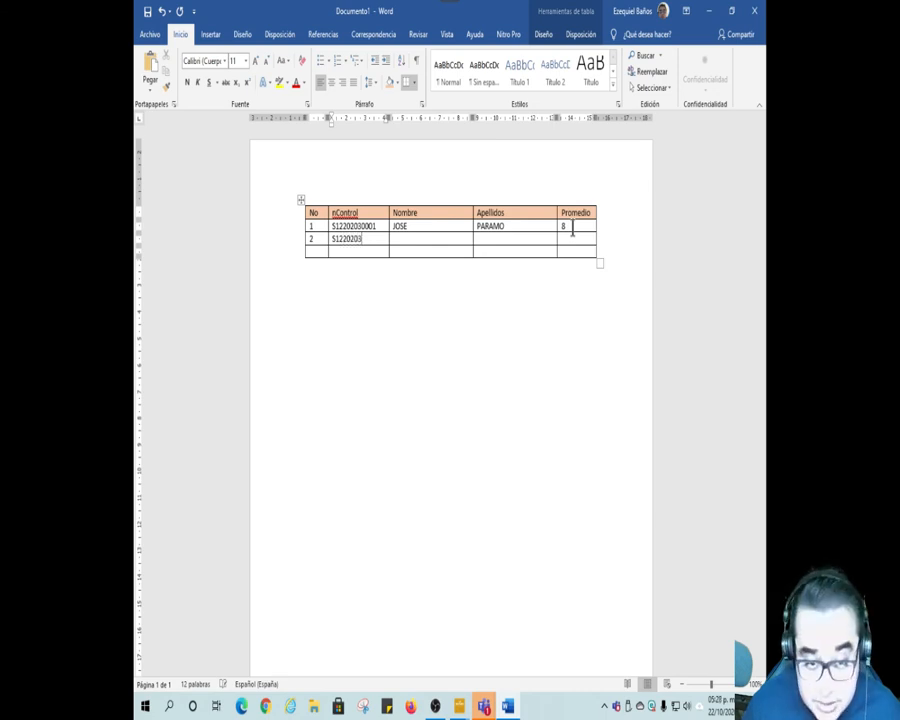
pyautogui.write('000')
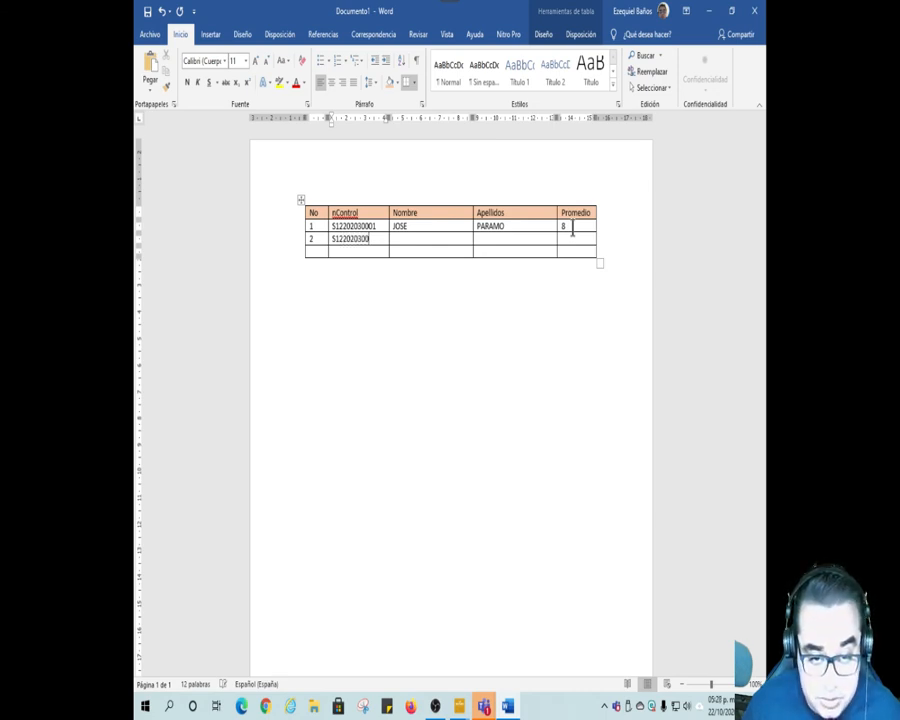
pyautogui.write('2')
pyautogui.press('Tab')
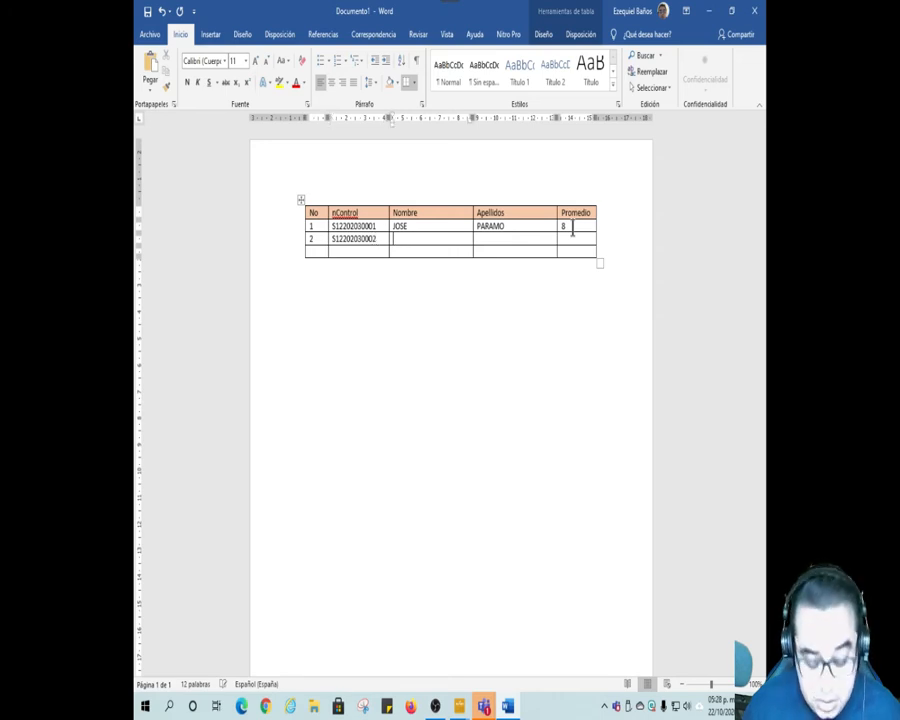
# Step: Enter the student's first name and surname in record 2, with 9 as the Promedio
pyautogui.write('MARIA')
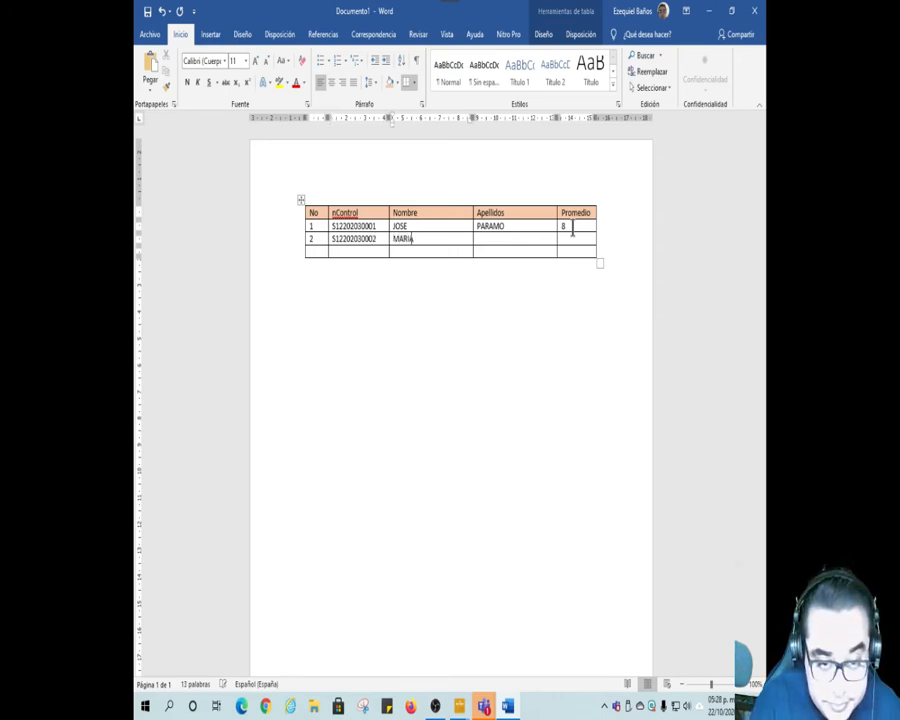
pyautogui.press('Tab')
pyautogui.write('AGUIRRE')
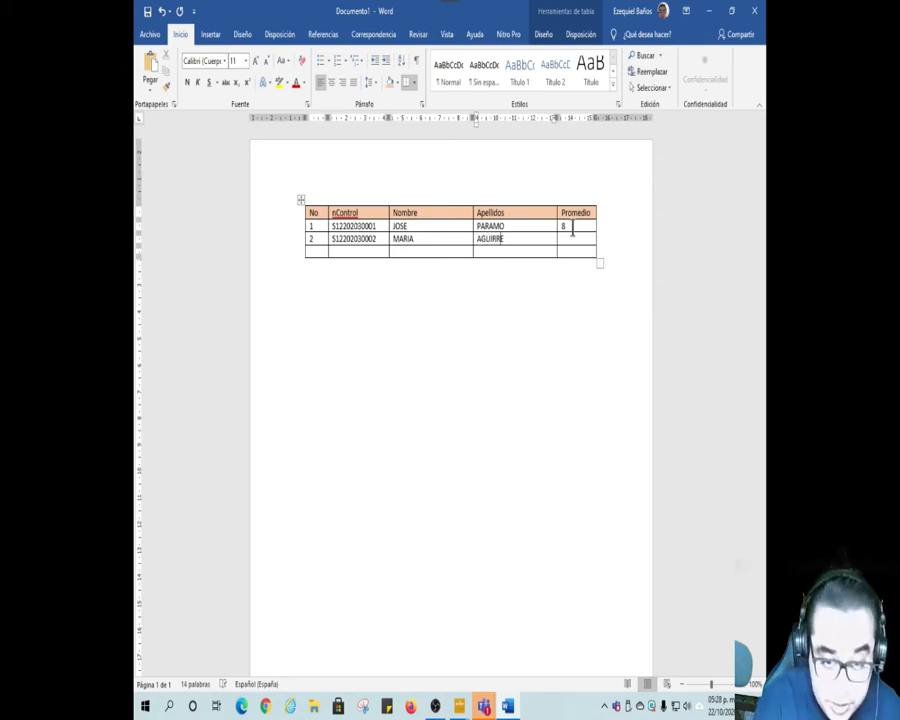
pyautogui.press('Tab')
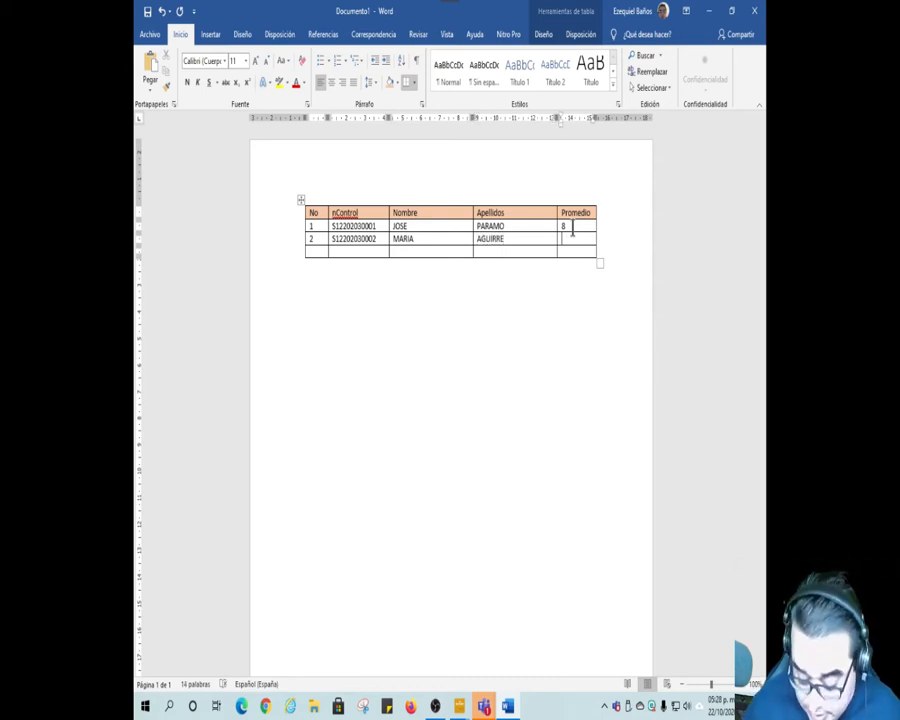
pyautogui.write('9')
pyautogui.write('3')
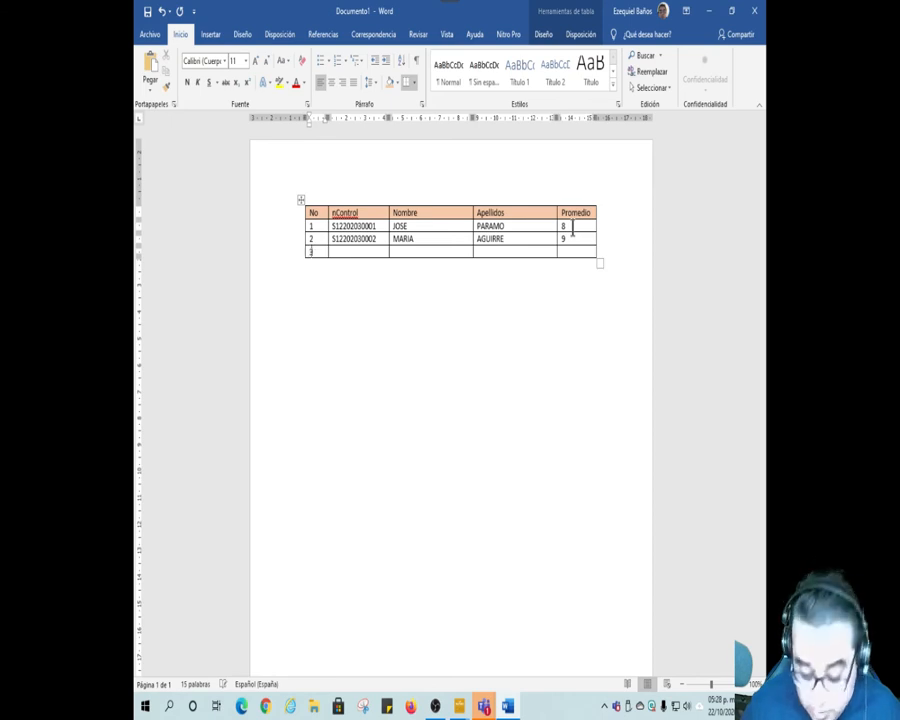
# Step: Number the third record 3 and enter the student's control number in its nControl cell
pyautogui.press('Tab')
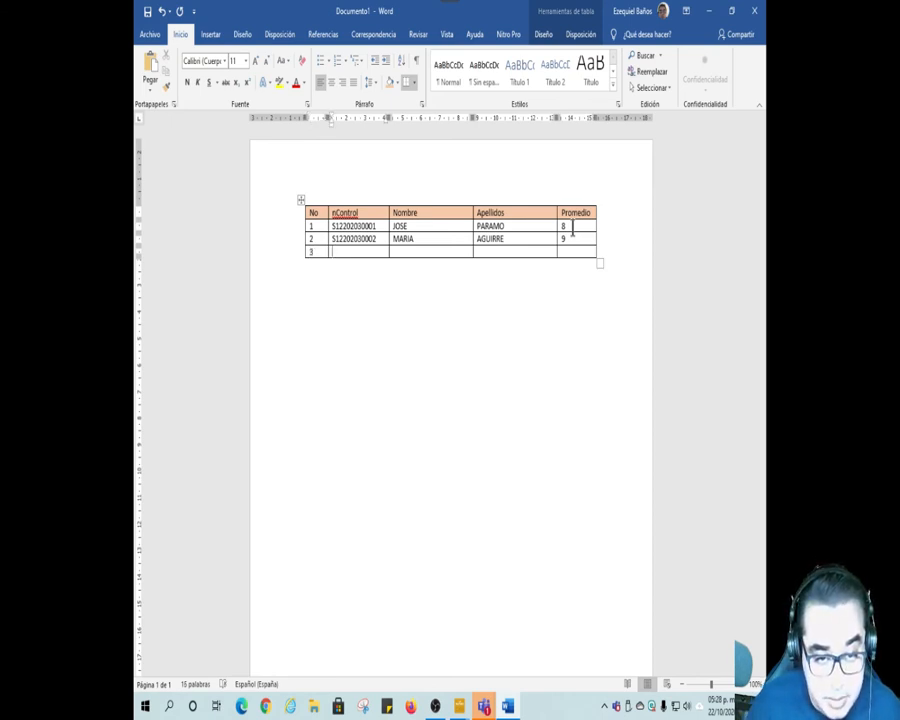
pyautogui.write('S122')
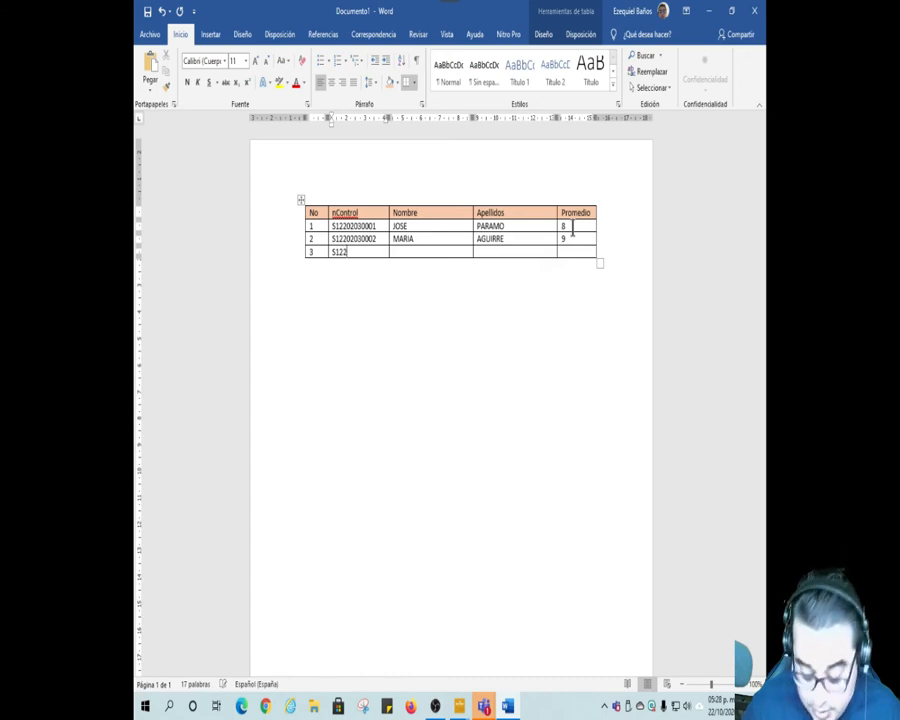
pyautogui.write('02030003')
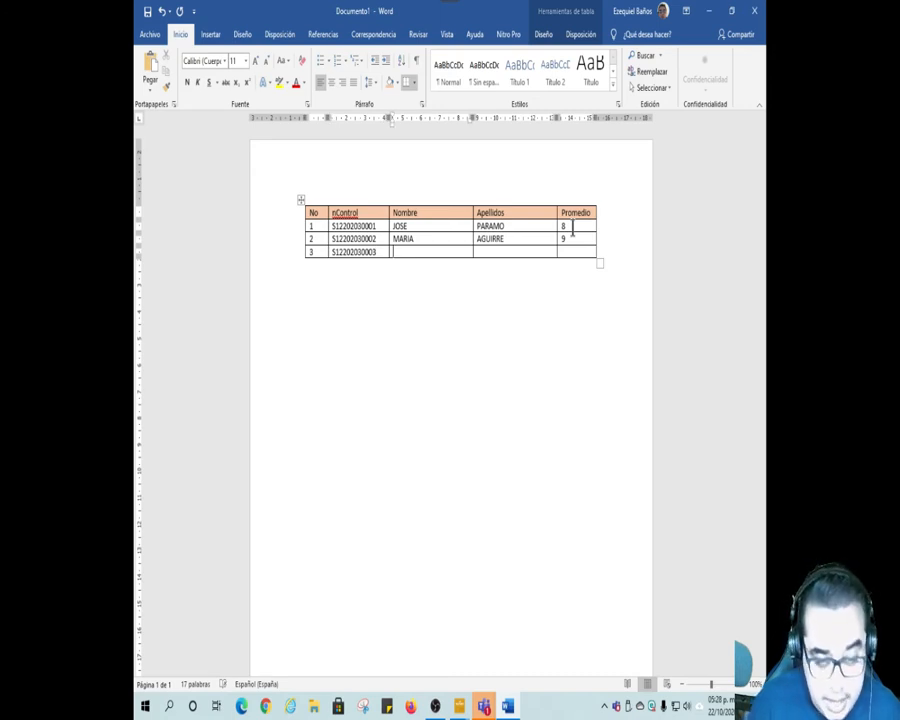
# Step: Enter the student's first name and surname in record 3, with 6 as the Promedio
pyautogui.write('PE')
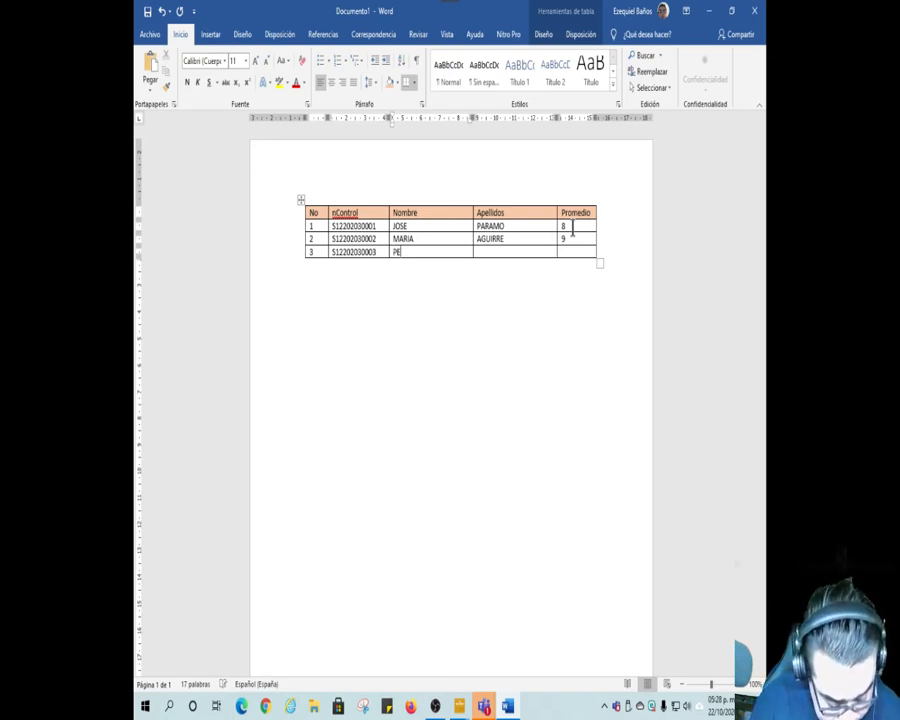
pyautogui.write('DRO')
pyautogui.press('Tab')
pyautogui.write('LOPEZ')
pyautogui.press('Tab')
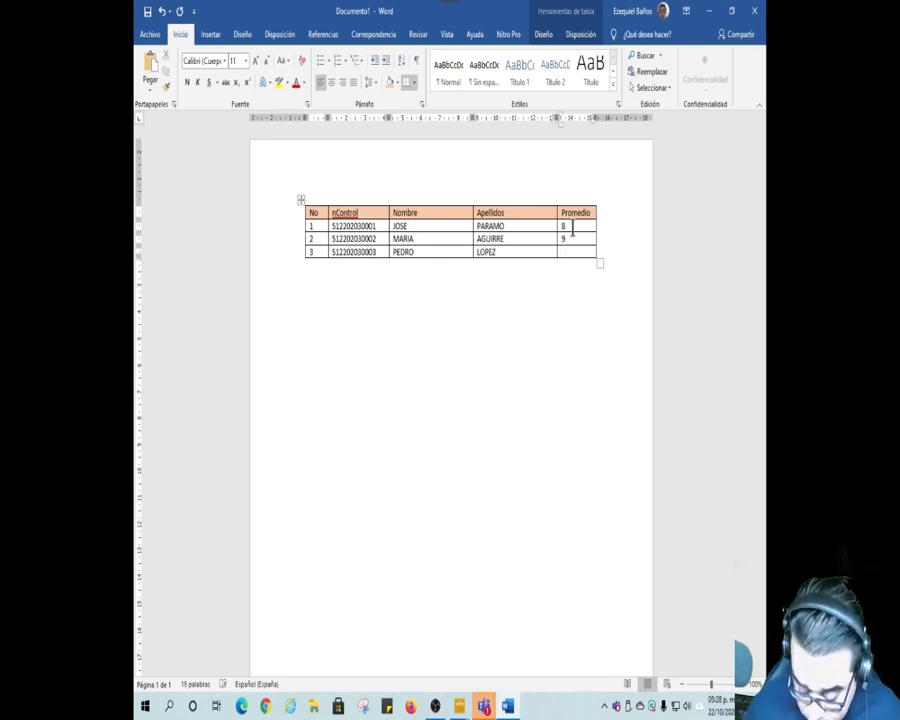
pyautogui.write('6')
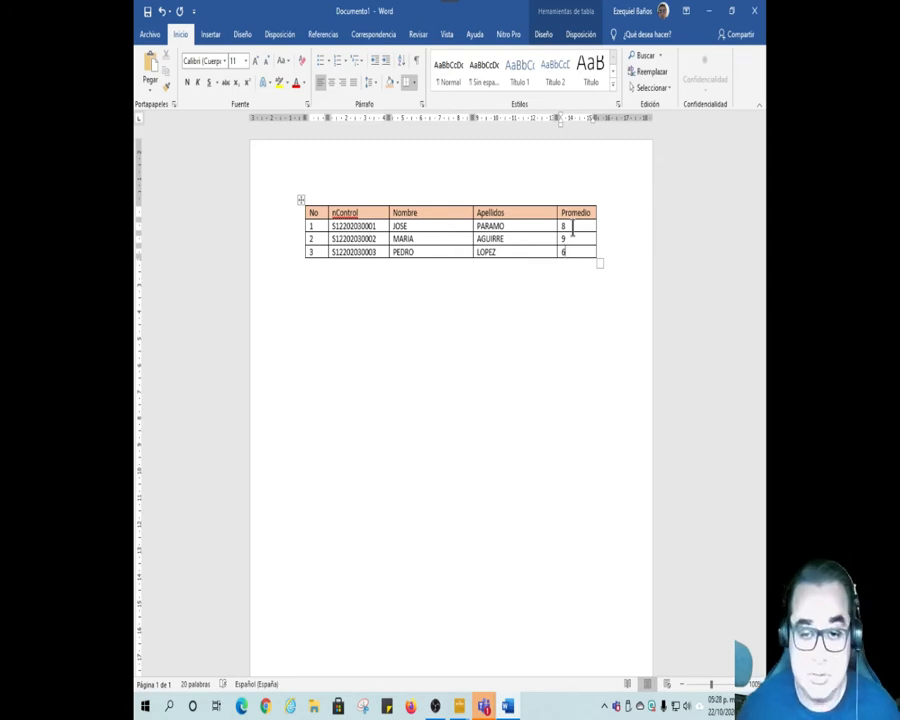
# Step: Add an empty row below record 3 and undo the addition
pyautogui.click(611, 251)
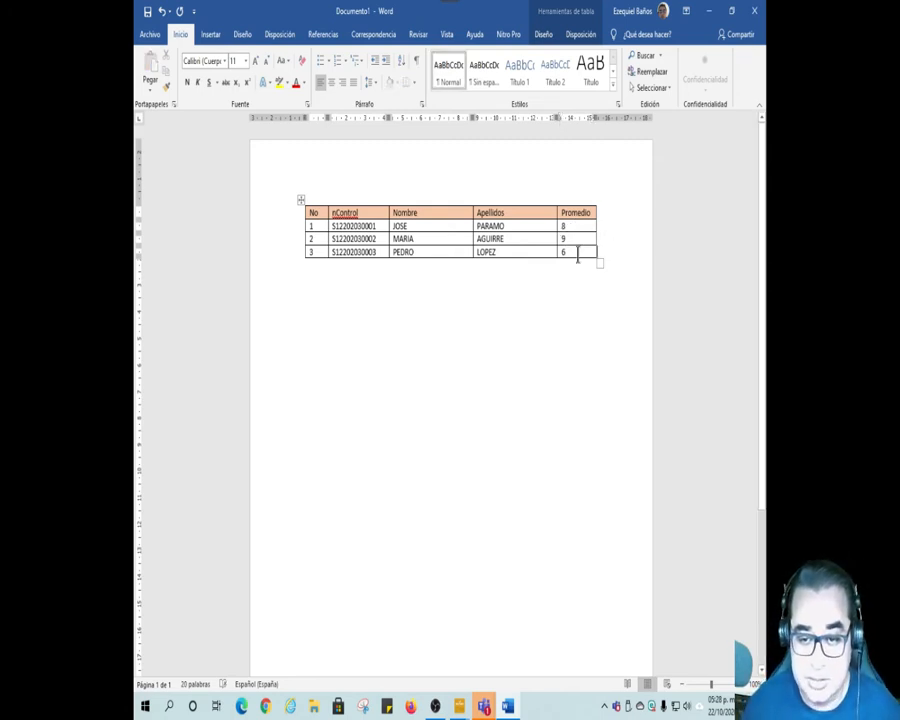
pyautogui.click(578, 255)
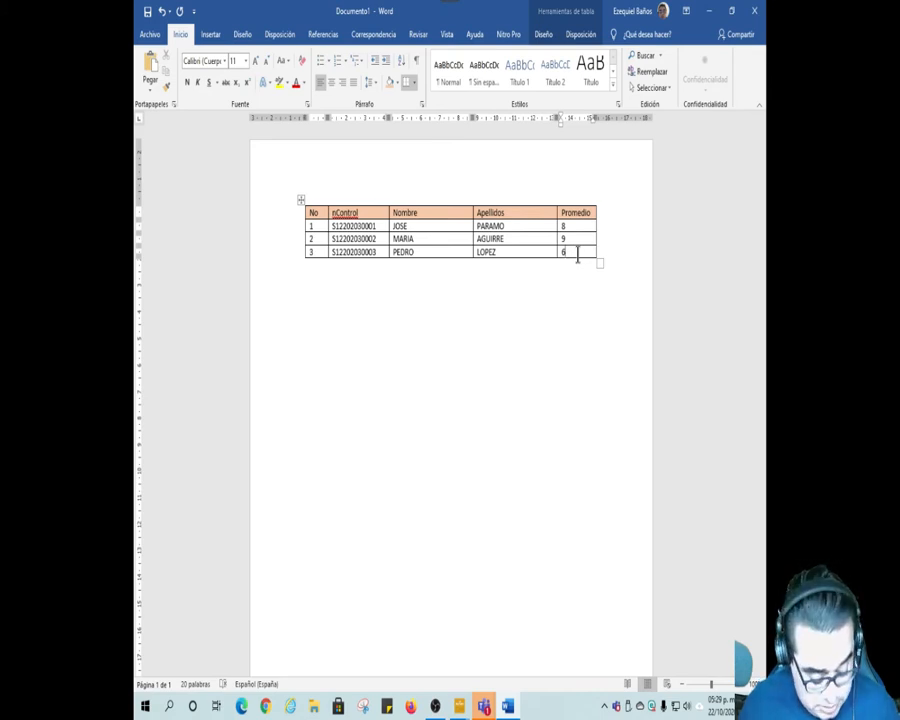
pyautogui.press('Tab')
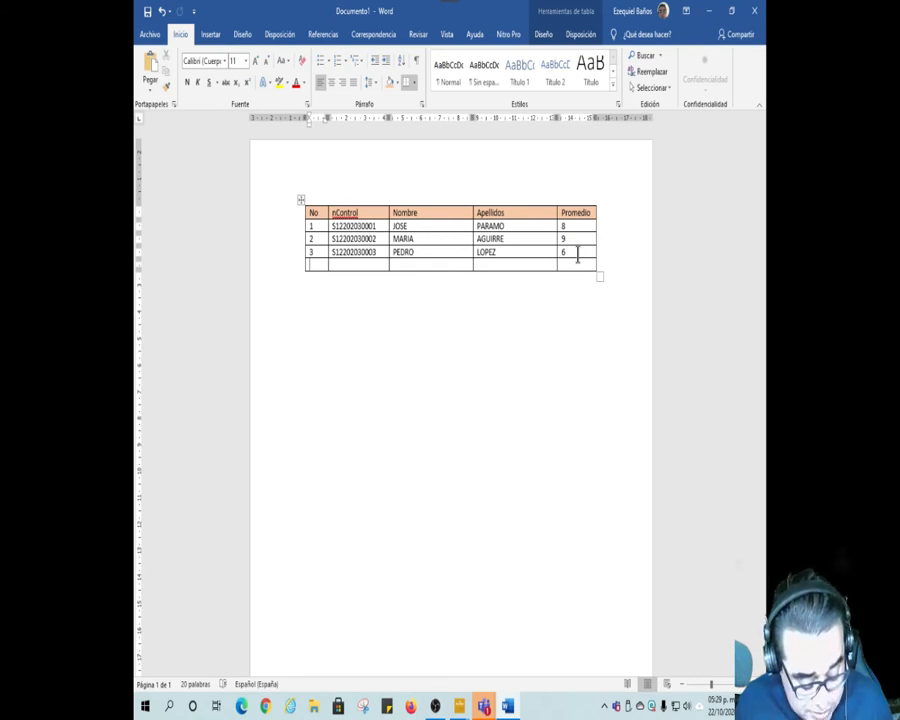
pyautogui.hotkey('ctrl', 'z')
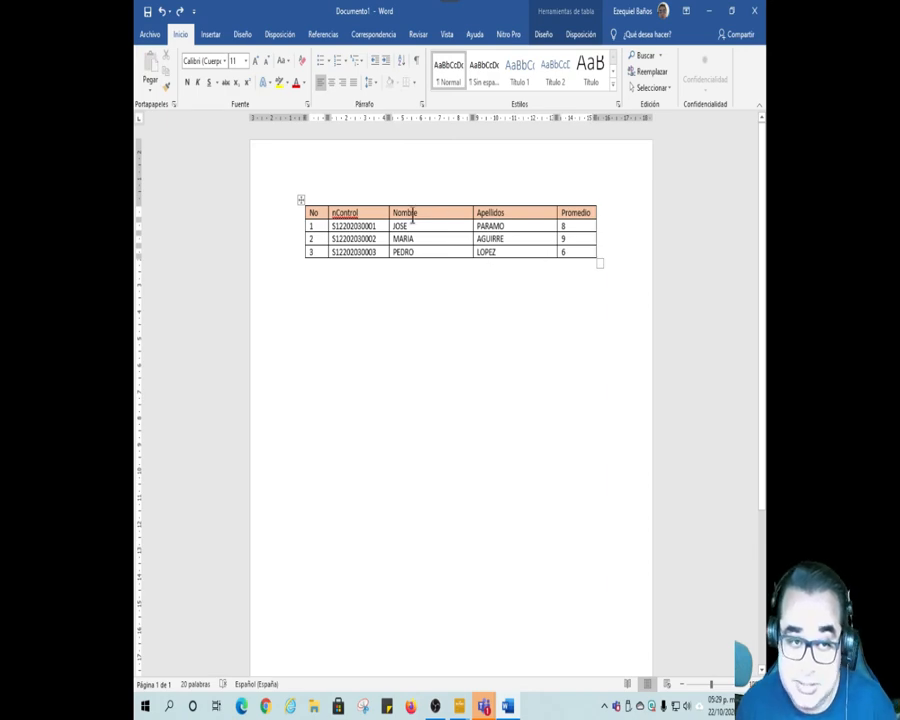
# Step: Save the table document in the Documentos folder as BD_ALUMNOS_INFI in Word document format
pyautogui.click(157, 36)
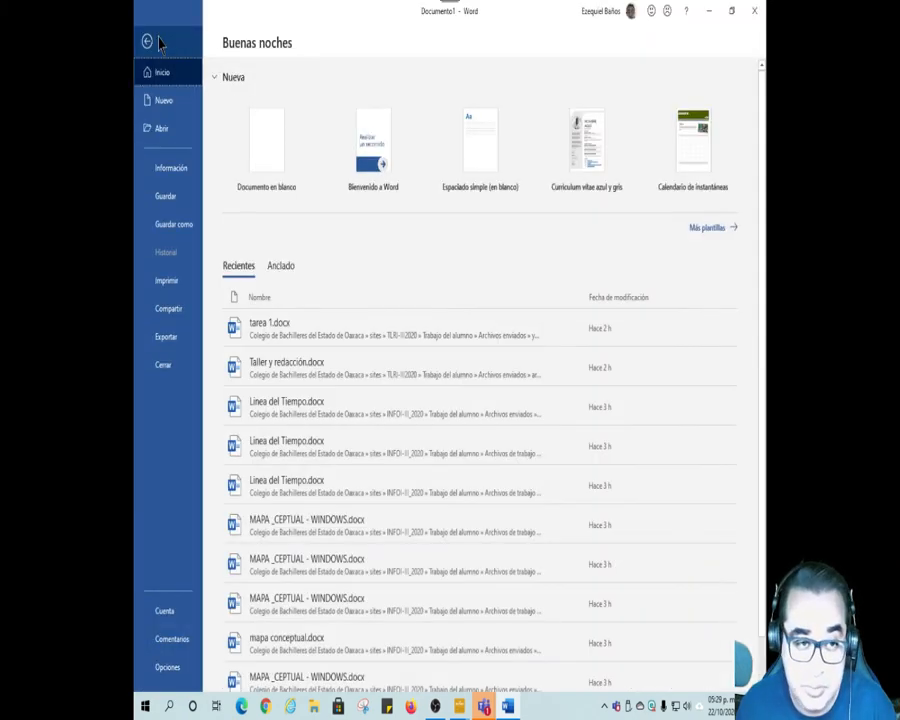
pyautogui.click(168, 198)
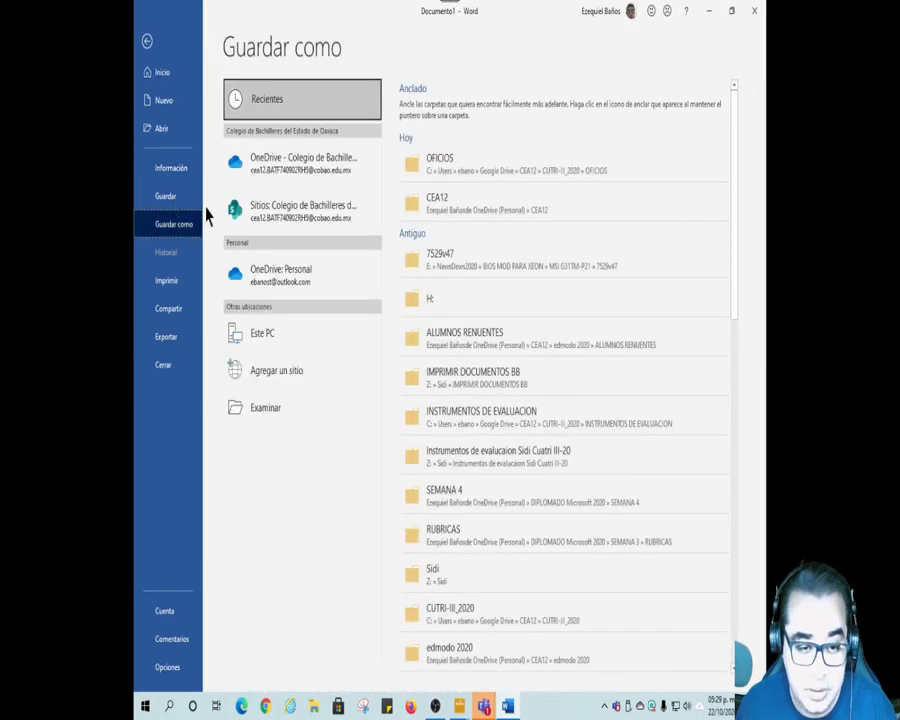
pyautogui.click(272, 408)
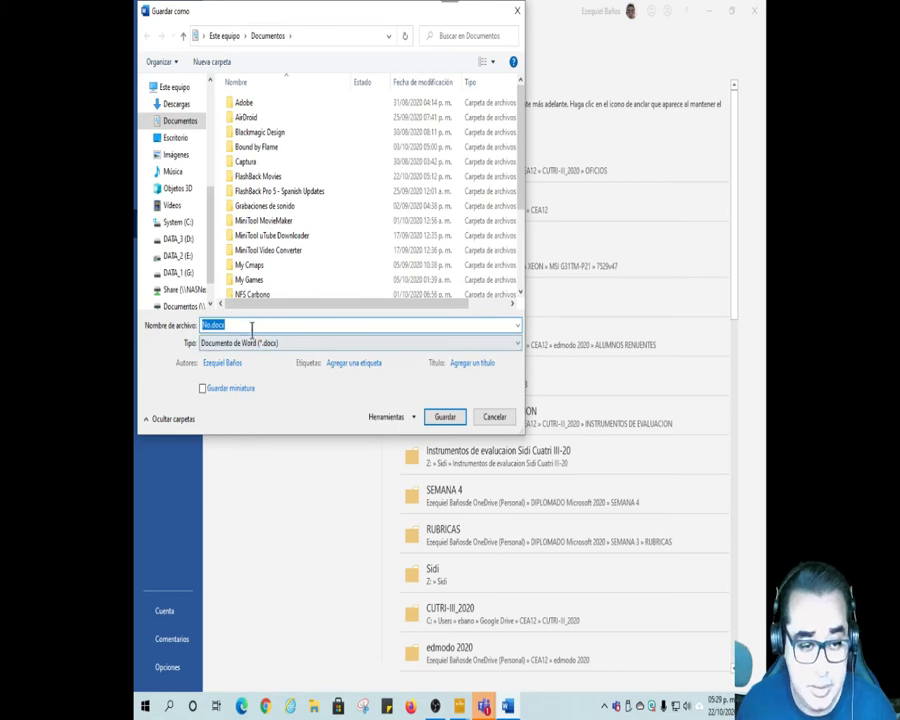
pyautogui.write('BD_ALUM')
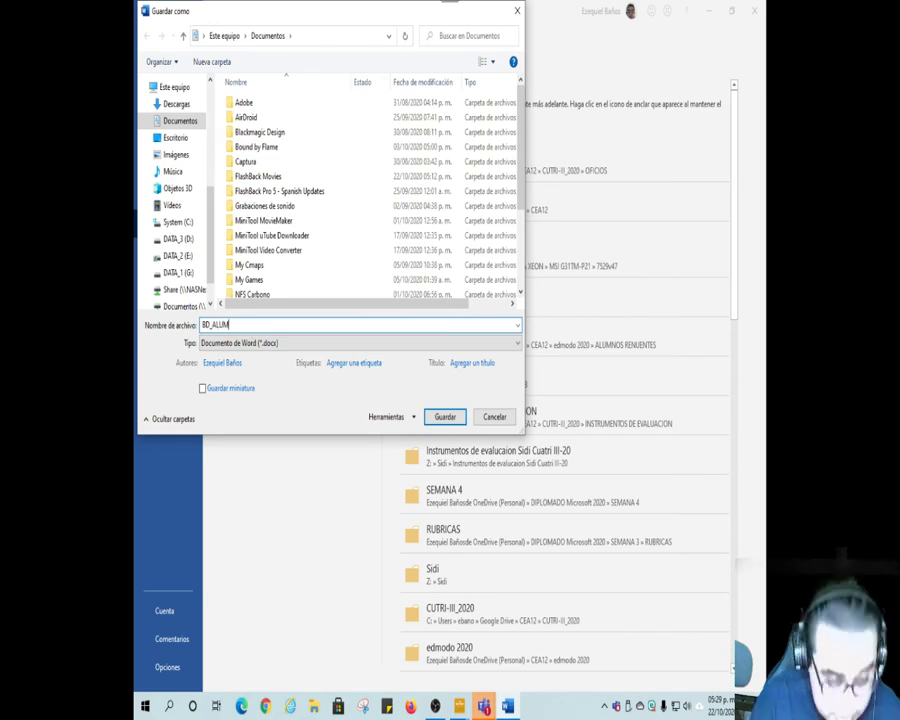
pyautogui.write('NO')
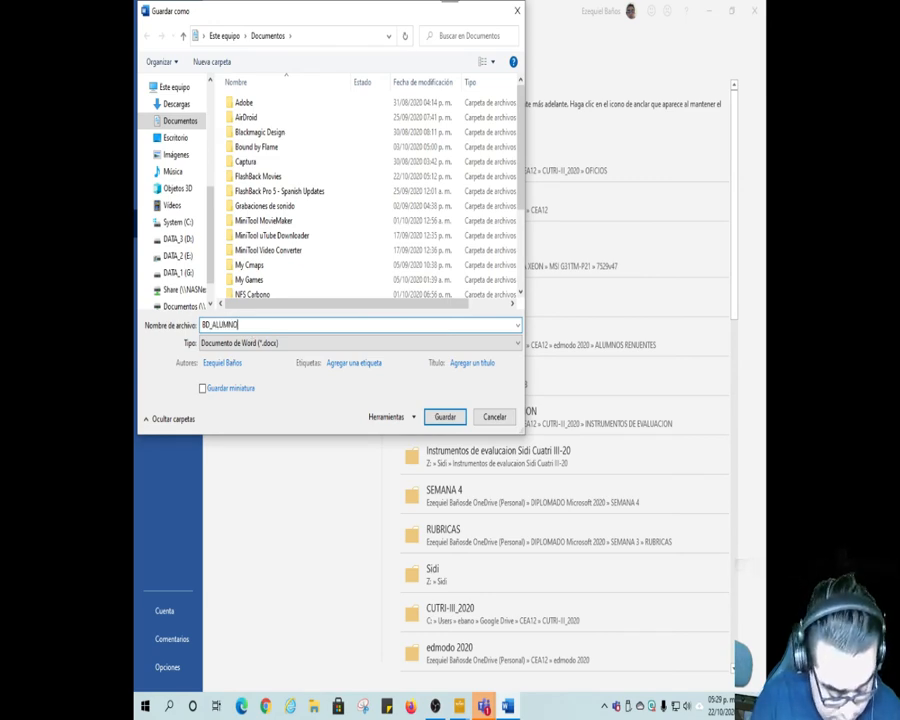
pyautogui.write('S_INF')
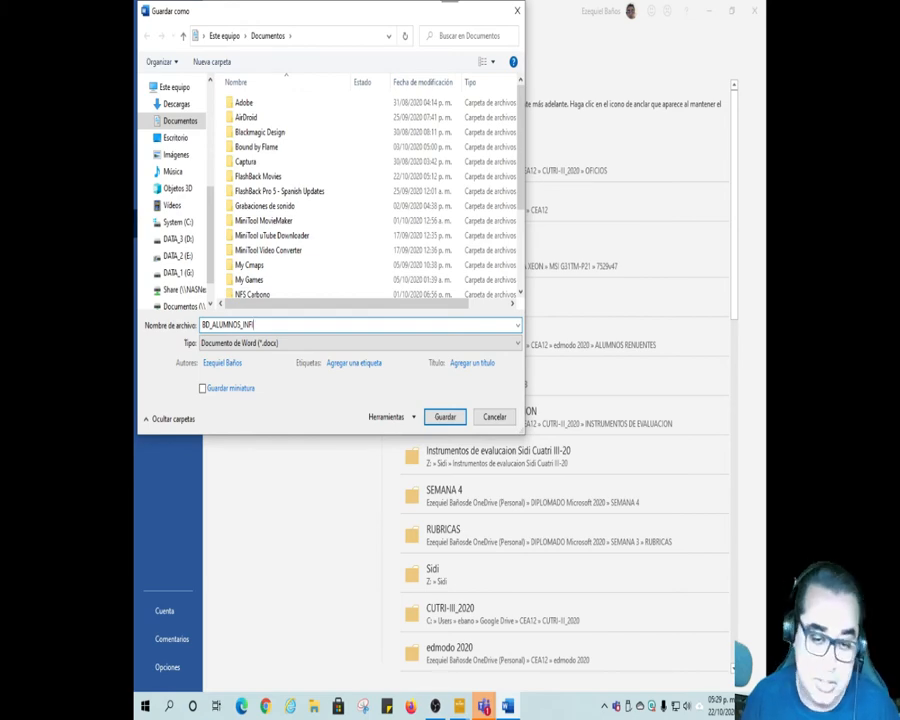
pyautogui.moveTo(254, 325); pyautogui.dragTo(201, 318)
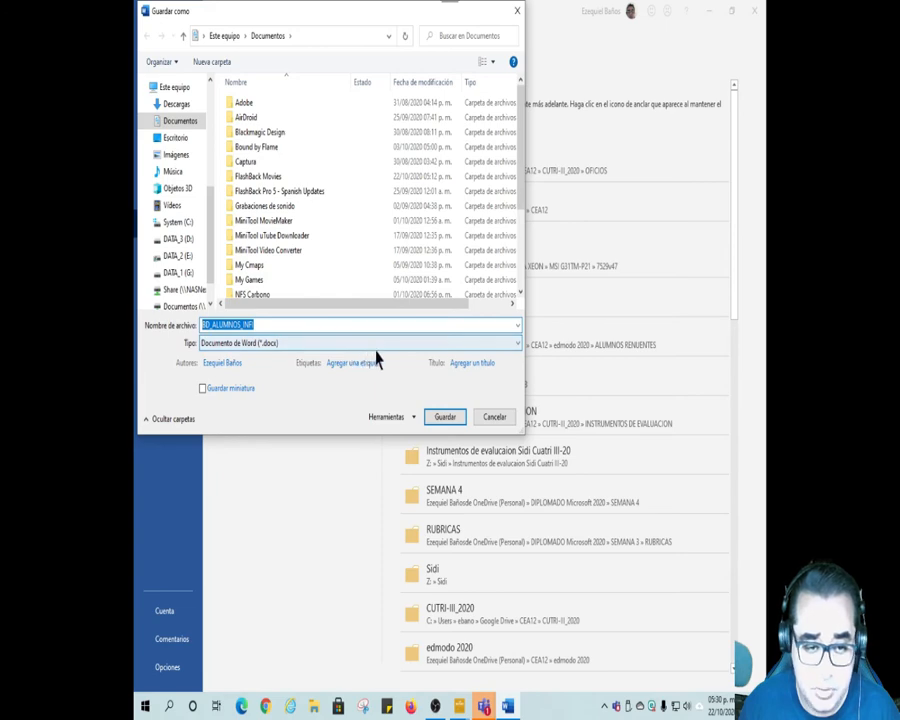
pyautogui.click(444, 417)
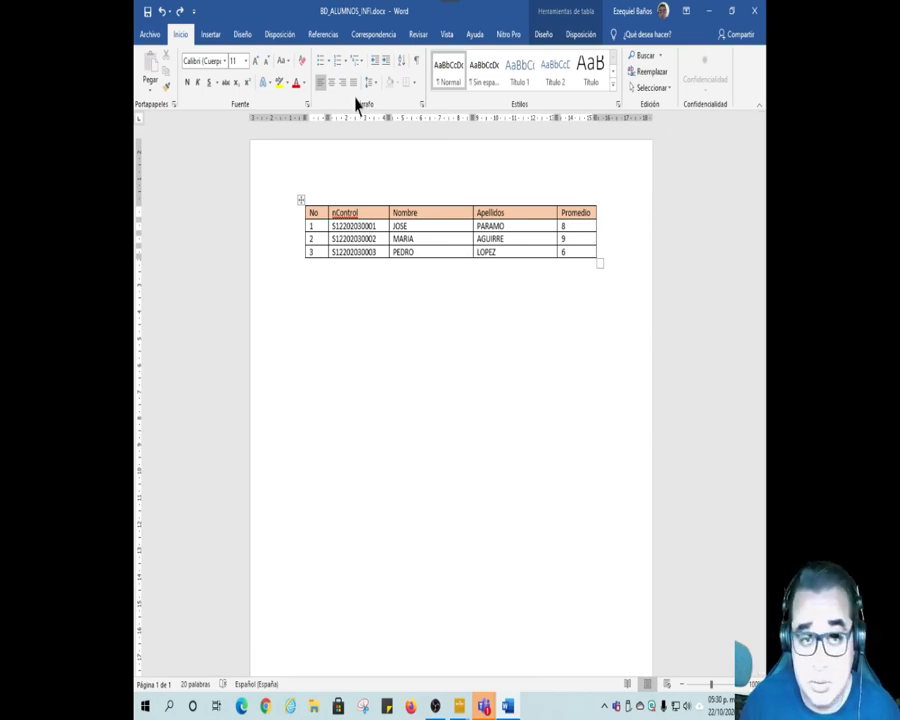
# Step: Close the saved student table document and create a new blank document
pyautogui.click(152, 36)
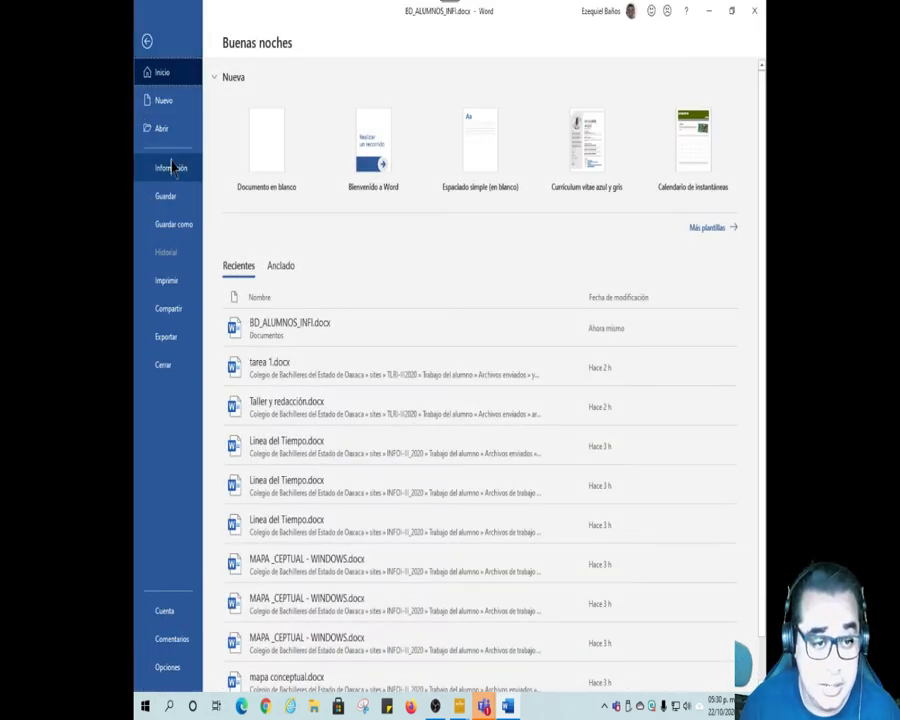
pyautogui.click(176, 366)
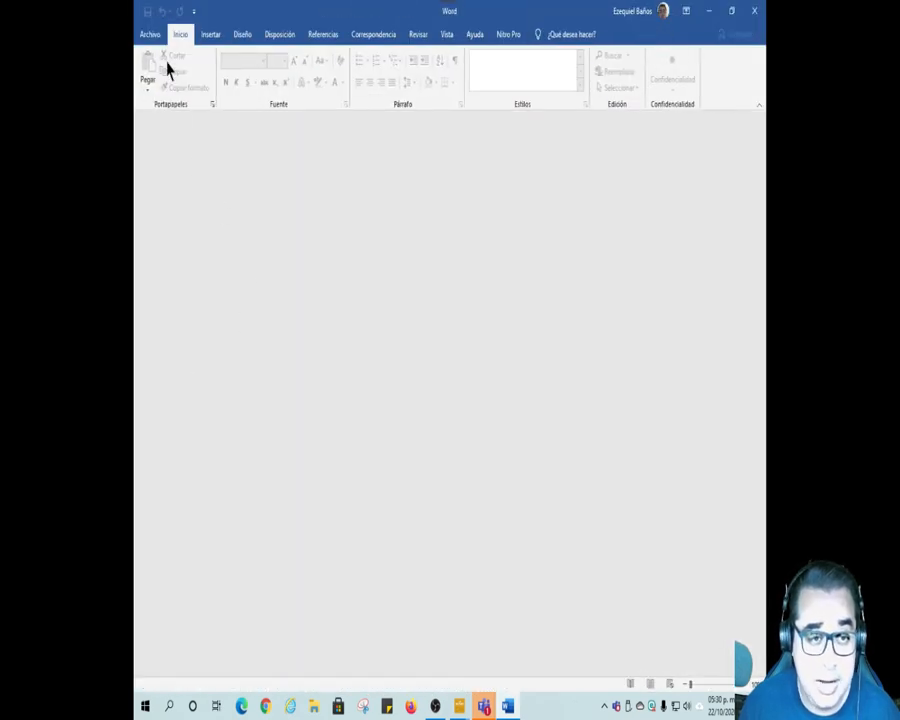
pyautogui.click(155, 37)
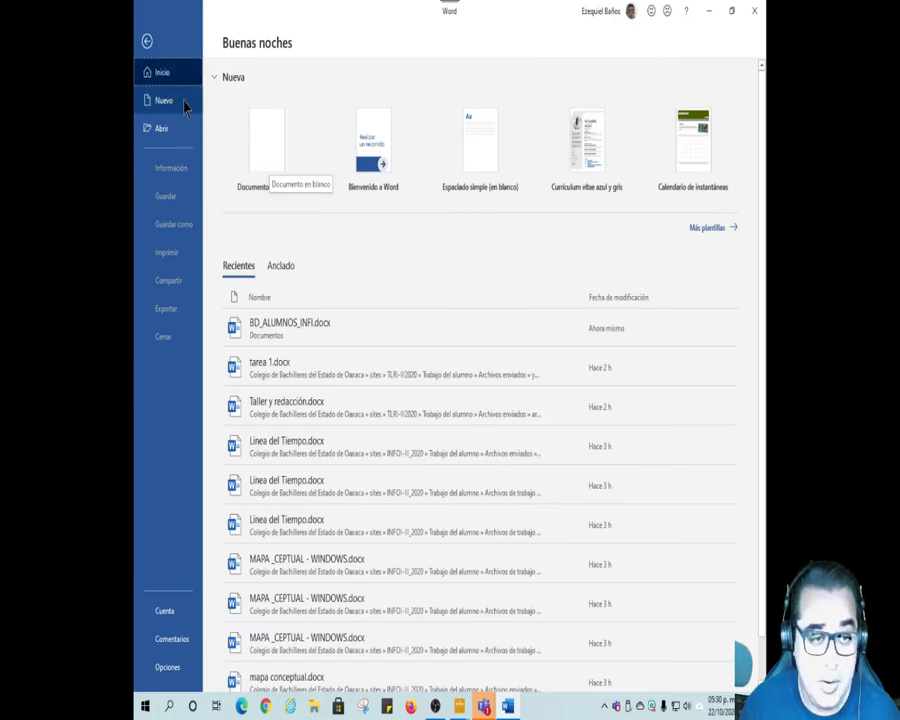
pyautogui.click(265, 160)
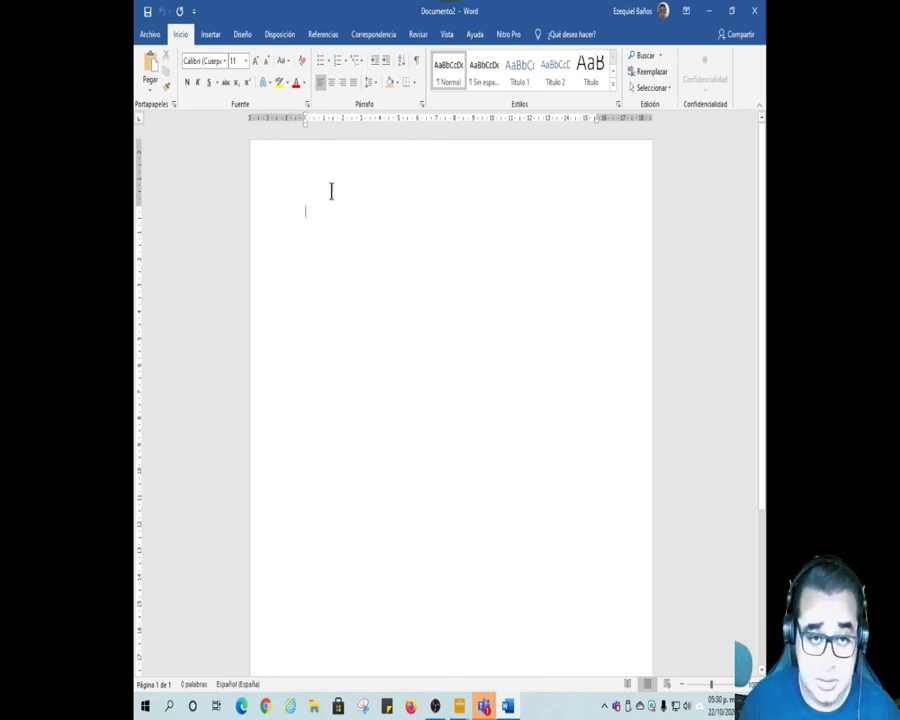
pyautogui.click(243, 36)
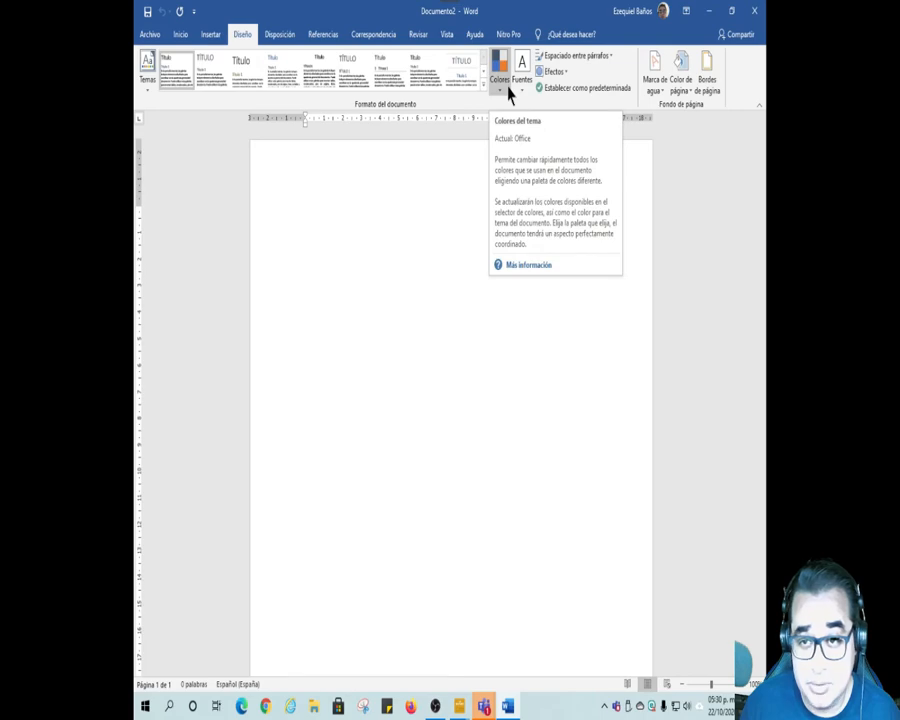
pyautogui.click(181, 35)
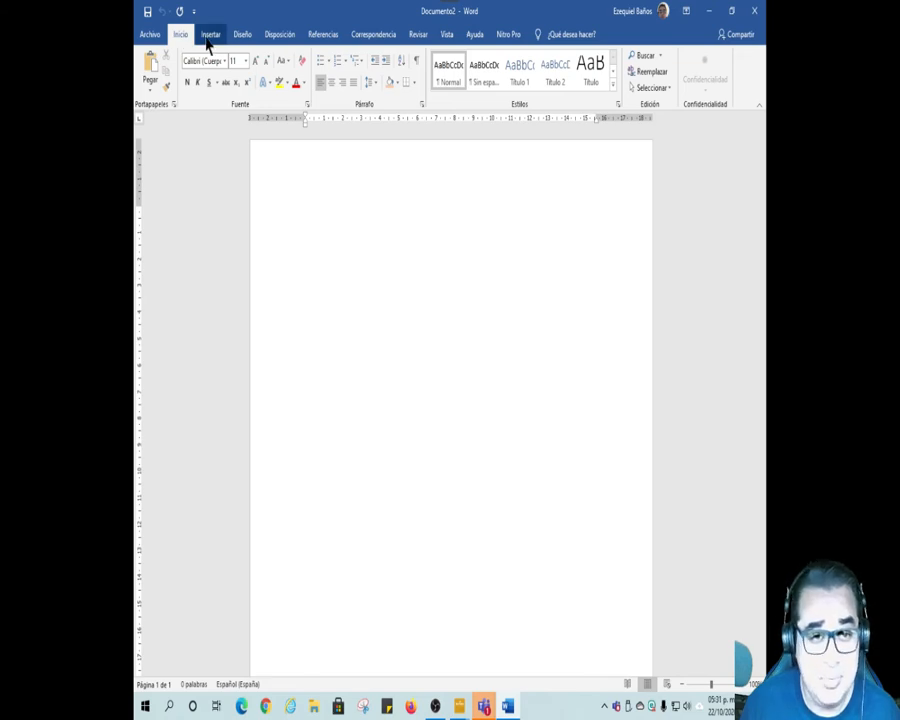
pyautogui.click(213, 38)
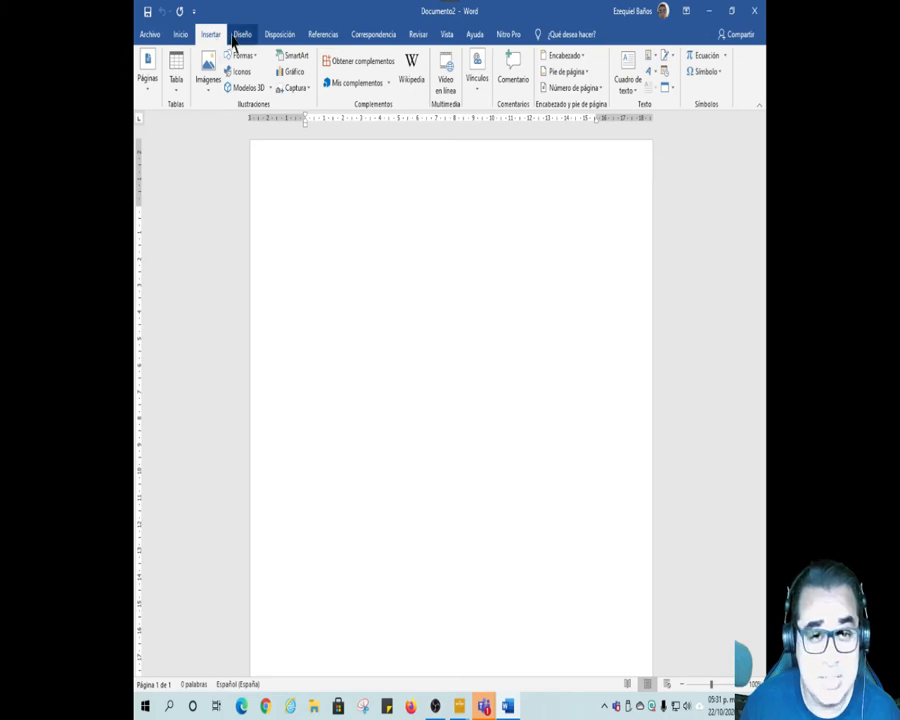
pyautogui.click(237, 37)
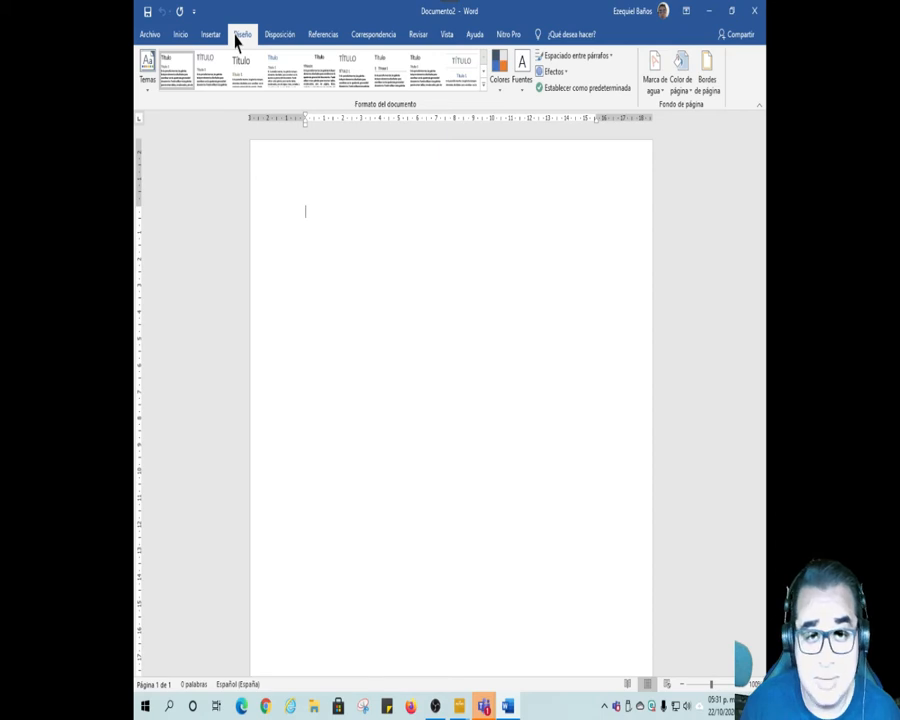
# Step: Write the date line "Santa Cruz Huatulco, a 22 de Octubre del 2020." on the first line and align it right
pyautogui.click(184, 38)
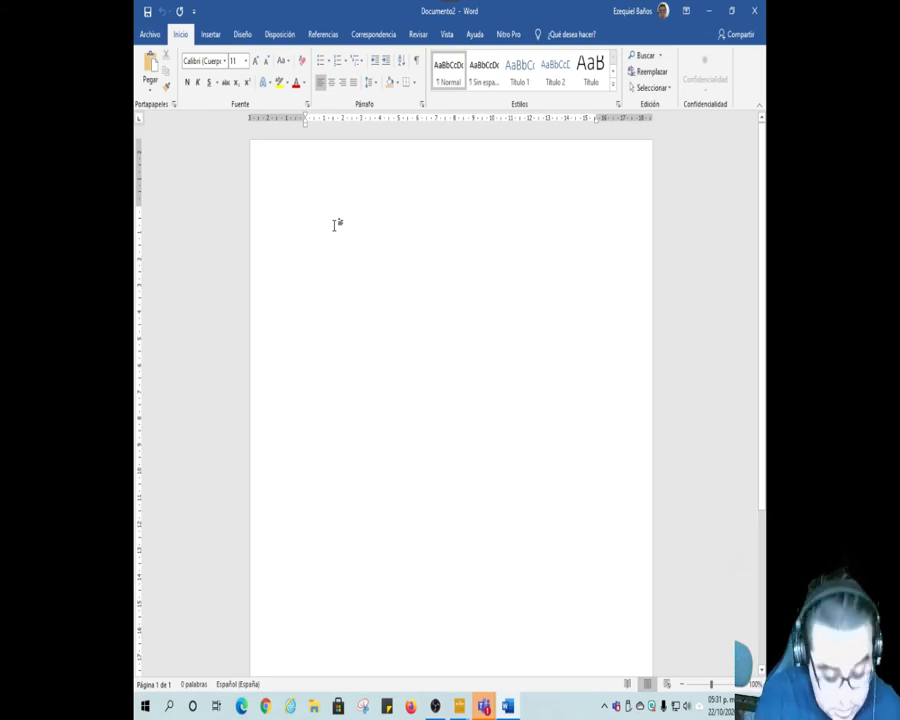
pyautogui.write('5')
pyautogui.write('anta')
pyautogui.write(' Cruz')
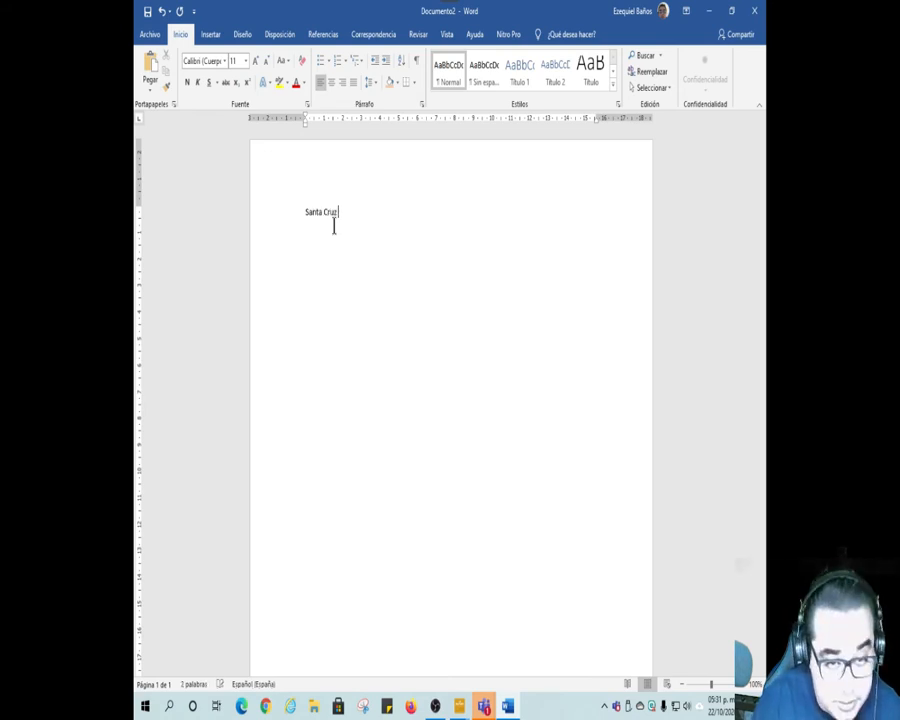
pyautogui.write(' H')
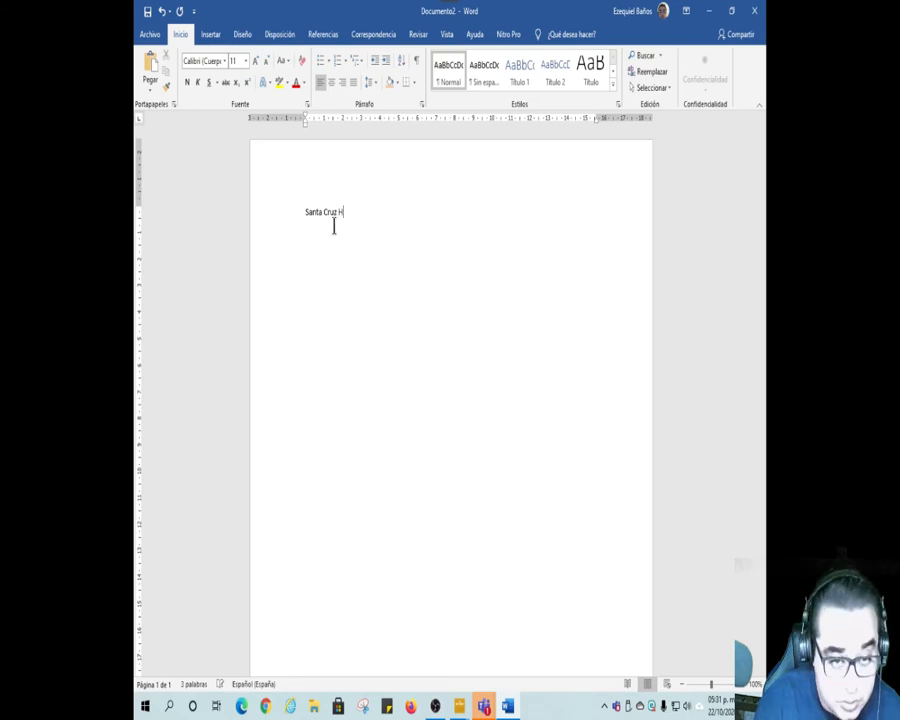
pyautogui.write('uatulco')
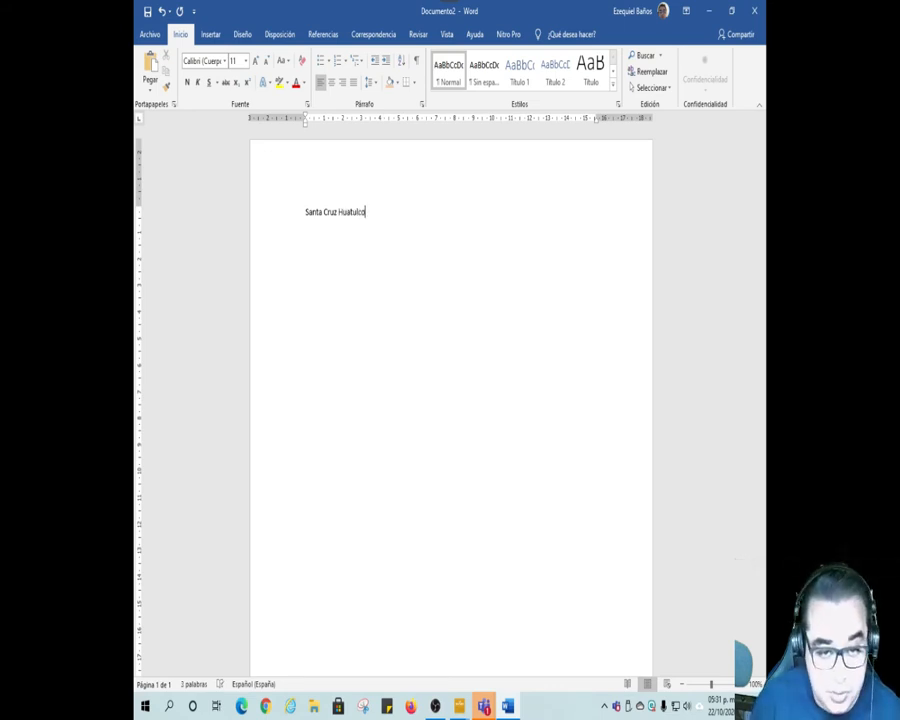
pyautogui.write(', a')
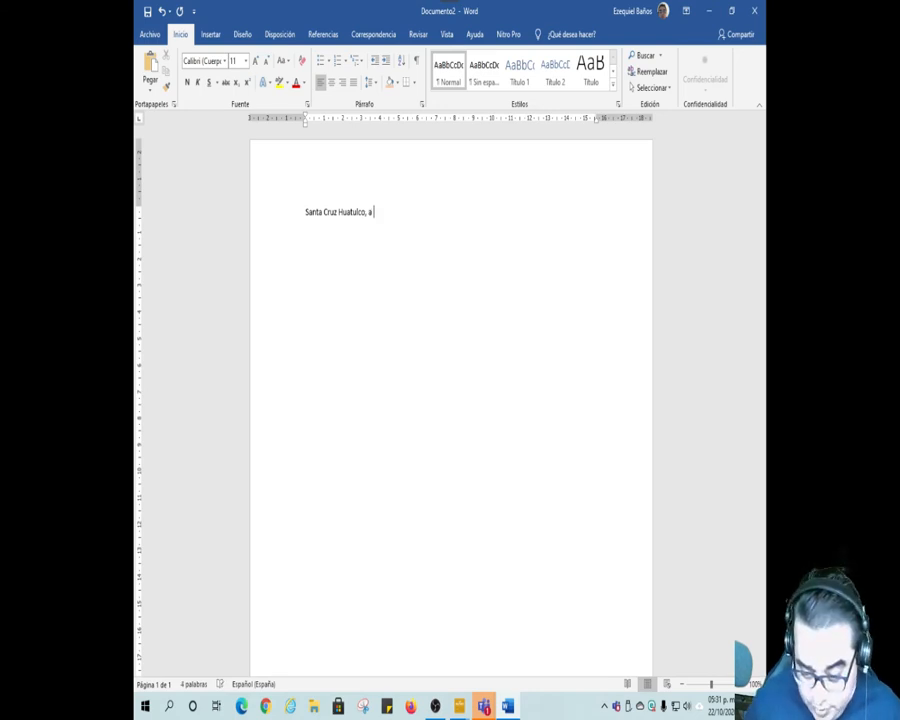
pyautogui.write(' 22 de ')
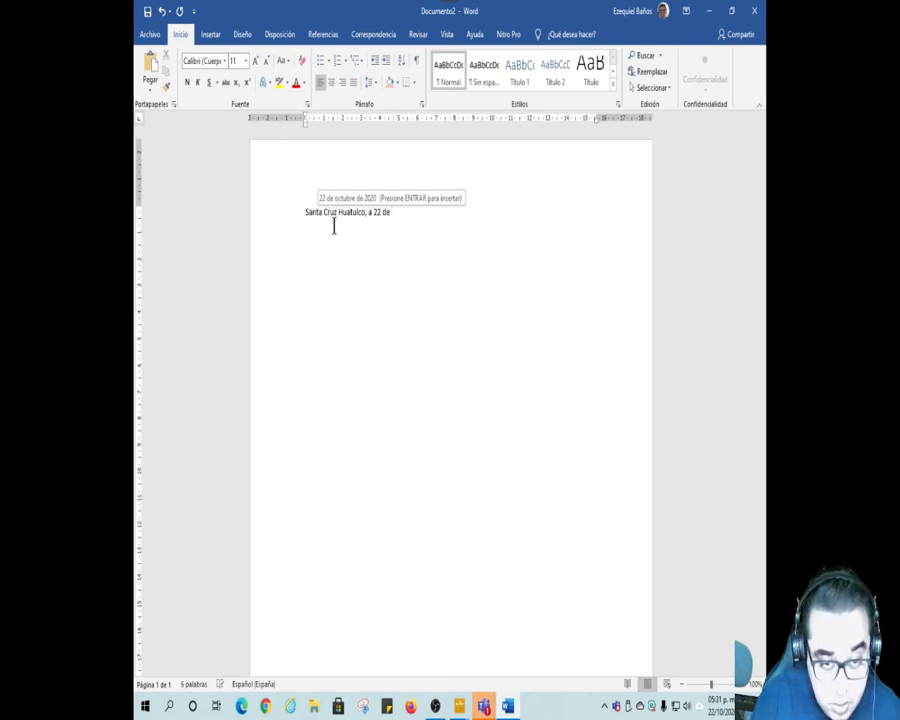
pyautogui.write('Octu')
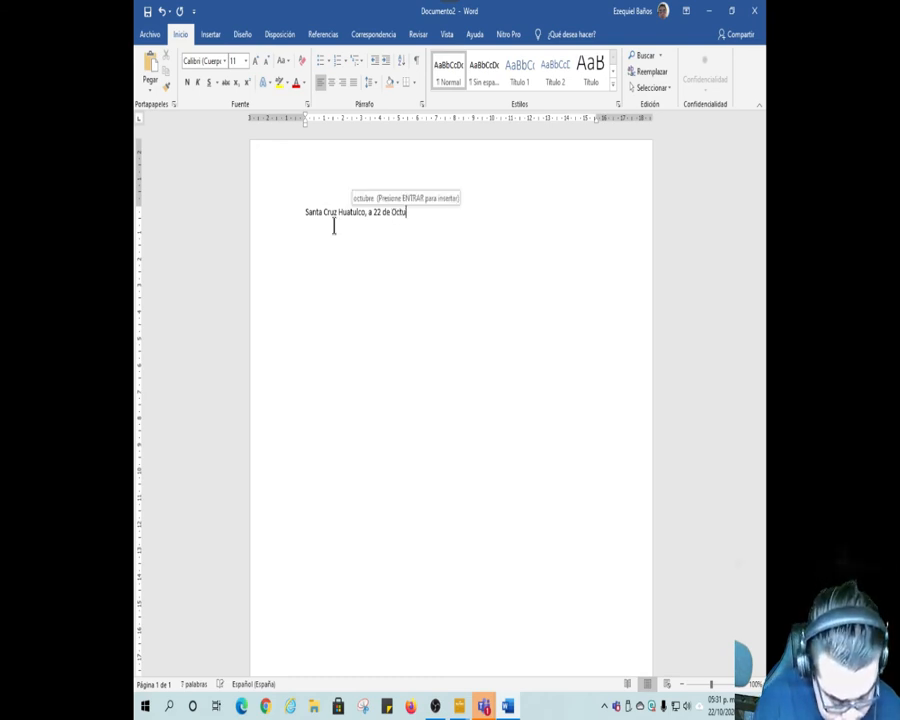
pyautogui.write('bre del')
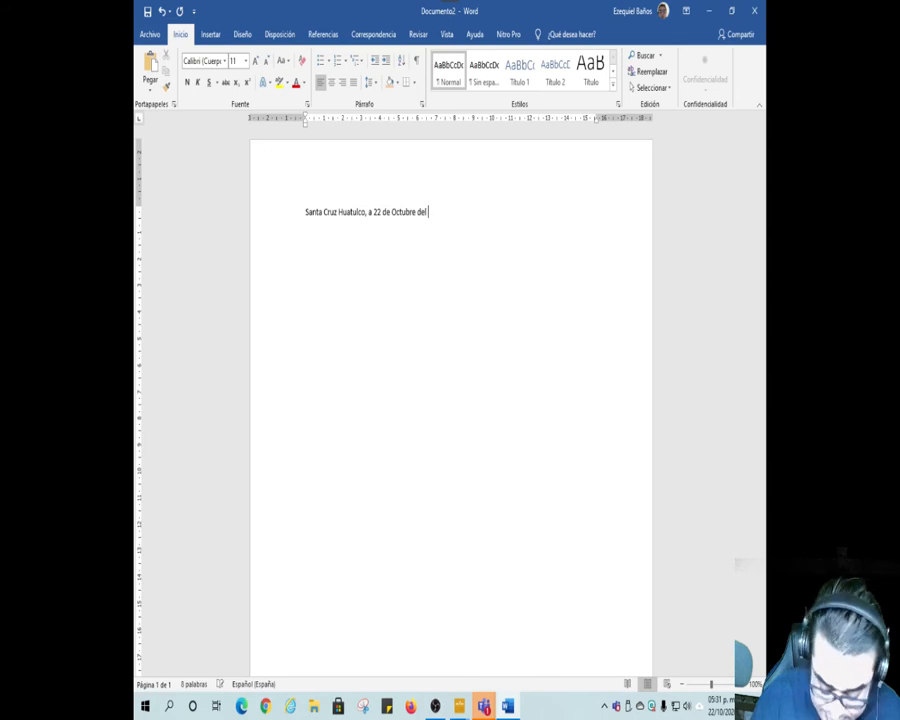
pyautogui.write(' 2020.')
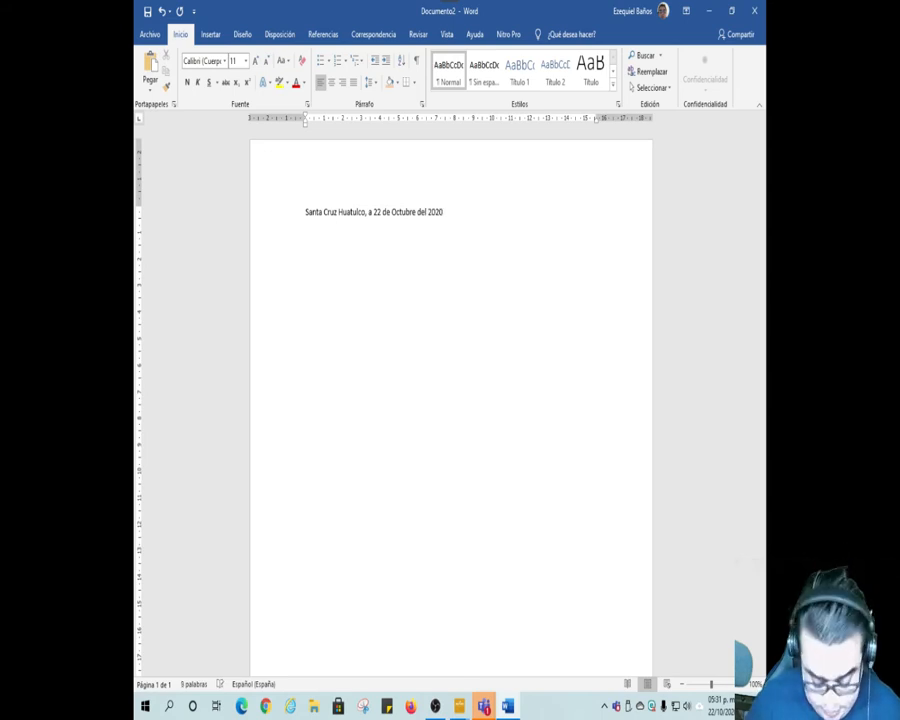
pyautogui.click(342, 82)
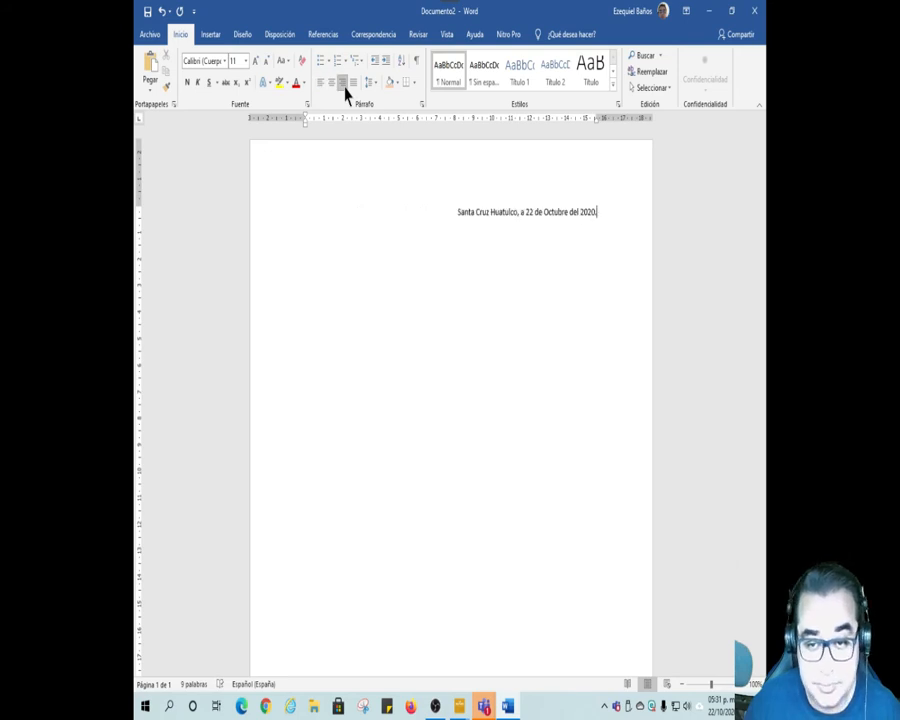
# Step: Add the left-aligned addressee line "A QUIEN CORRESPONDA" below the date, leaving an empty line between them
pyautogui.press('Return')
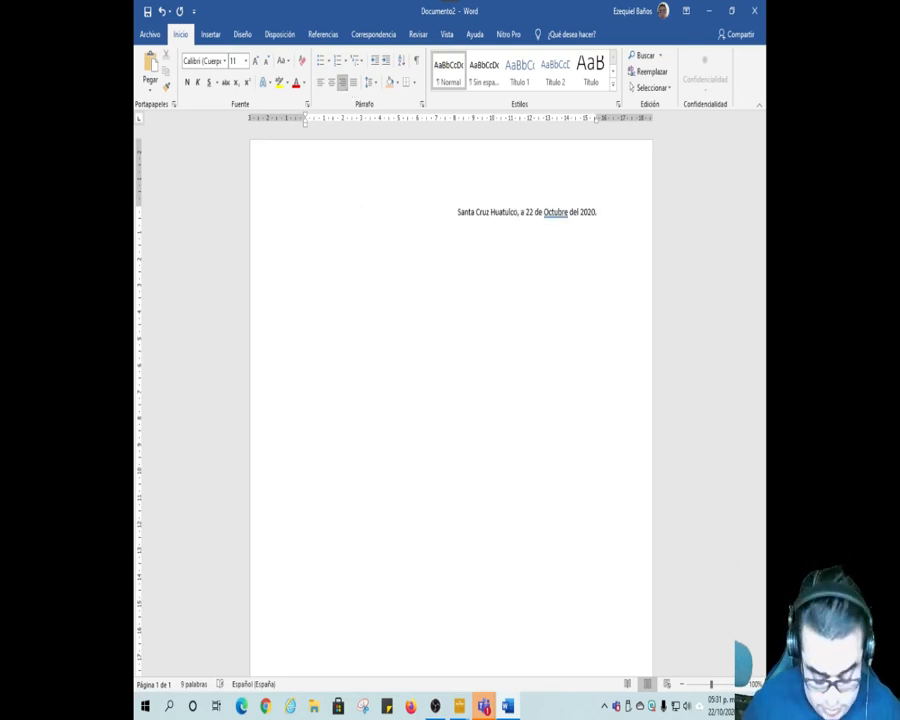
pyautogui.click(321, 83)
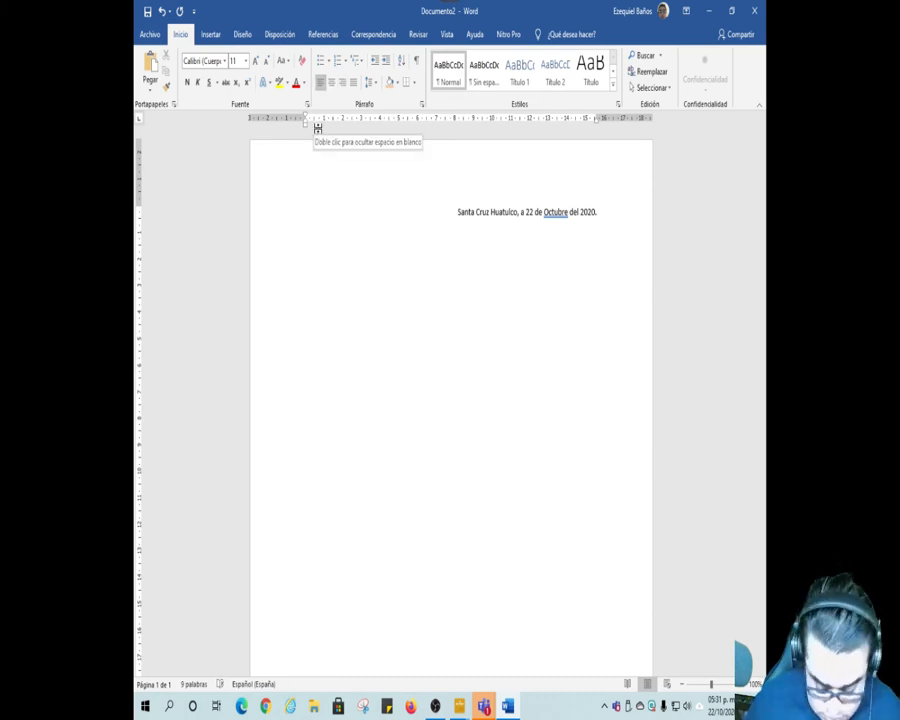
pyautogui.write('A QUIE')
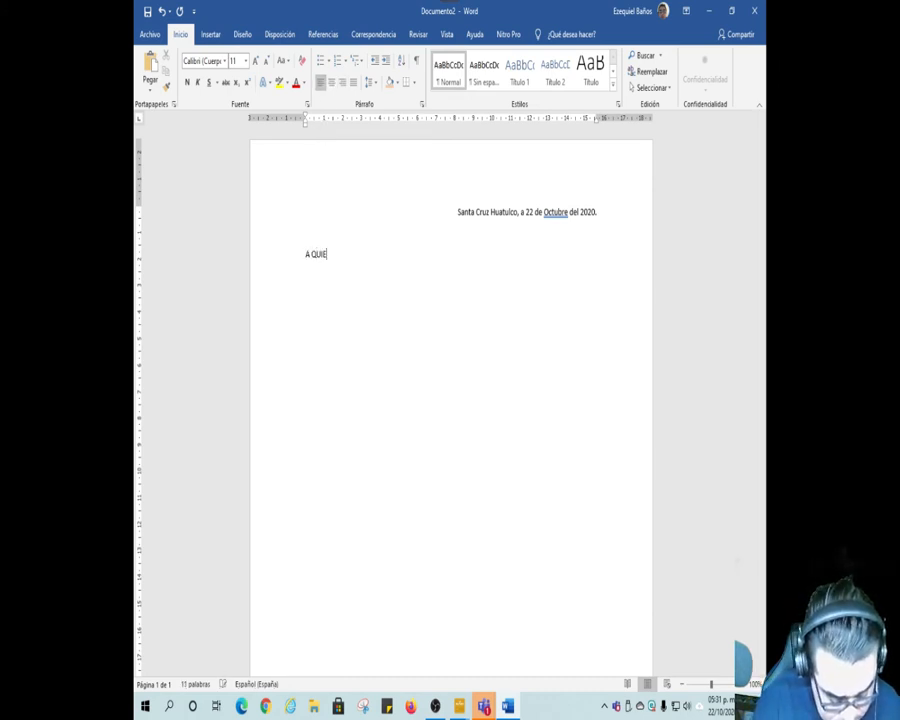
pyautogui.write('N CORRES')
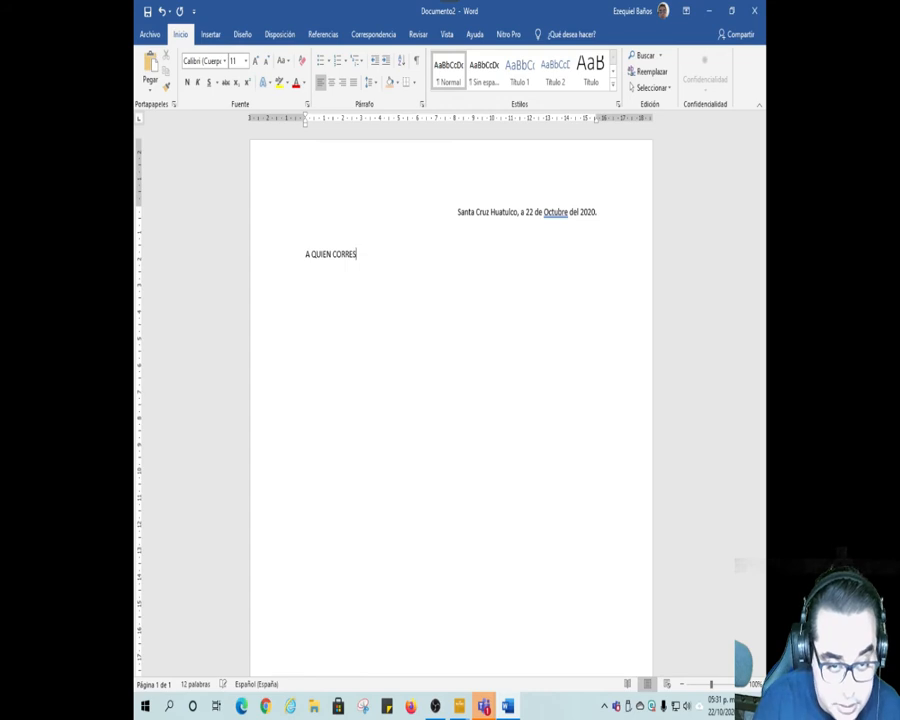
pyautogui.write('PONDA')
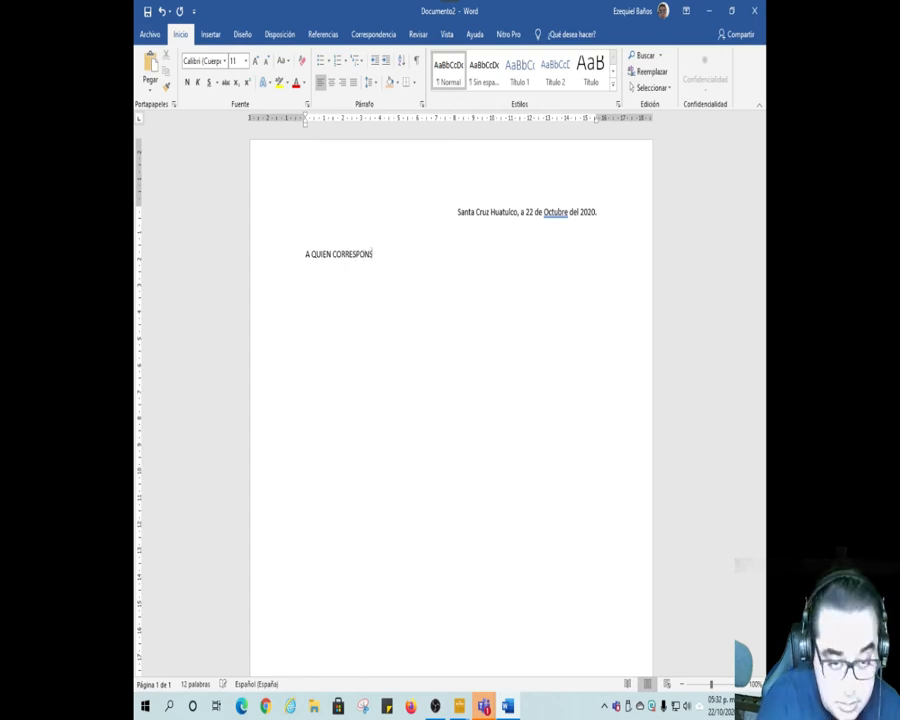
pyautogui.press('BackSpace')
pyautogui.press('BackSpace')
pyautogui.write('DA ')
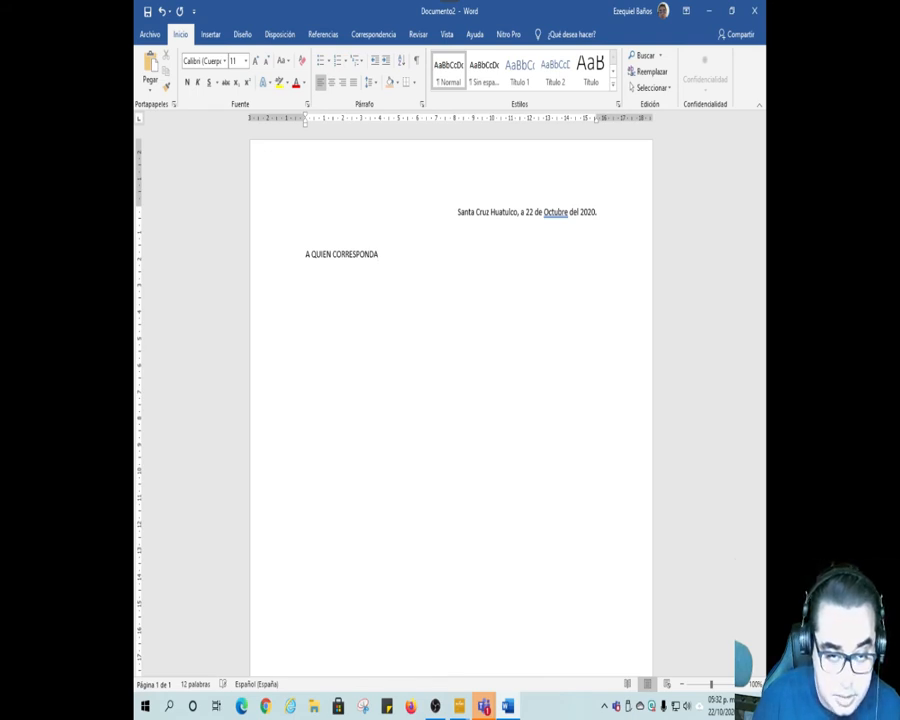
pyautogui.write('P')
# Step: Add the word PRESENTE below the addressee with a space between its letters, and start an indented paragraph beneath it after an empty line
pyautogui.write('R')
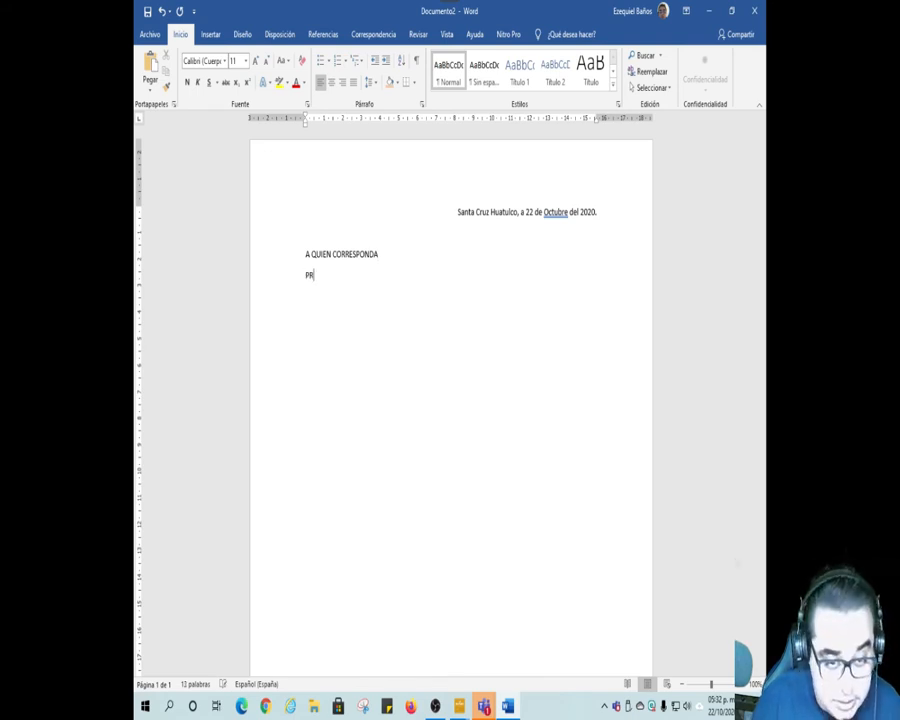
pyautogui.write('ESENTE')
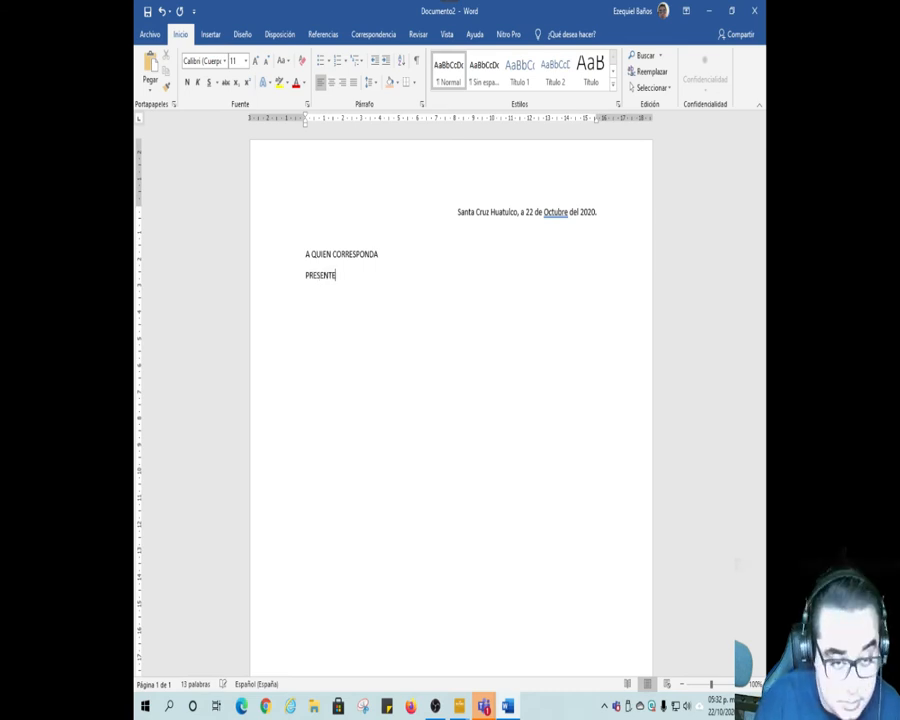
pyautogui.click(307, 275)
pyautogui.press('space')
pyautogui.press('Right')
pyautogui.press('space')
pyautogui.press('Right')
pyautogui.press('space')
pyautogui.press('Right')
pyautogui.press('space')
pyautogui.press('Right')
pyautogui.press('space')
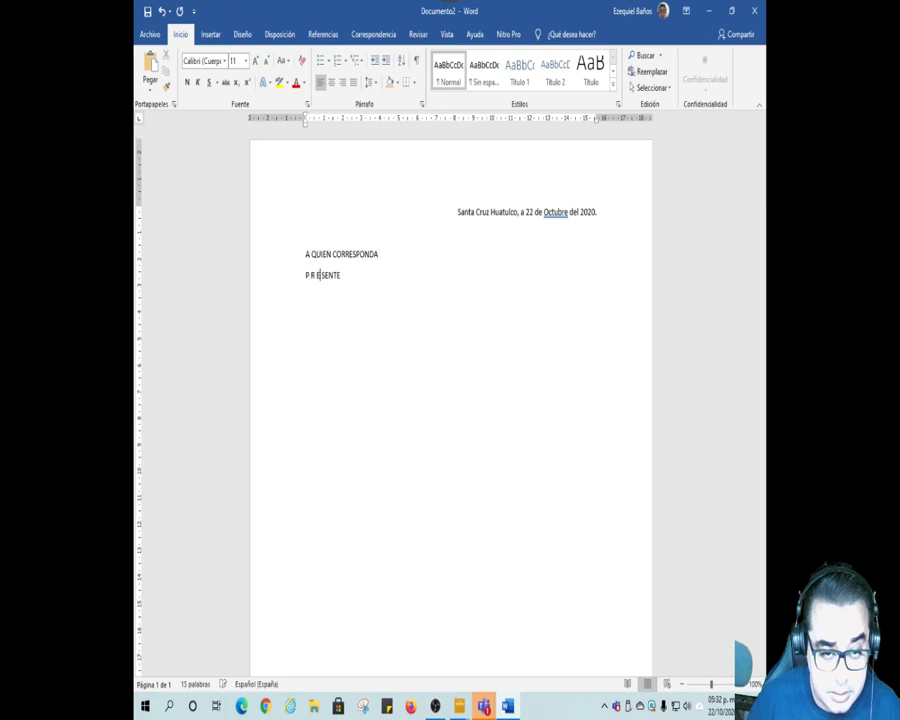
pyautogui.press('Right')
pyautogui.press('space')
pyautogui.press('Right')
pyautogui.press('space')
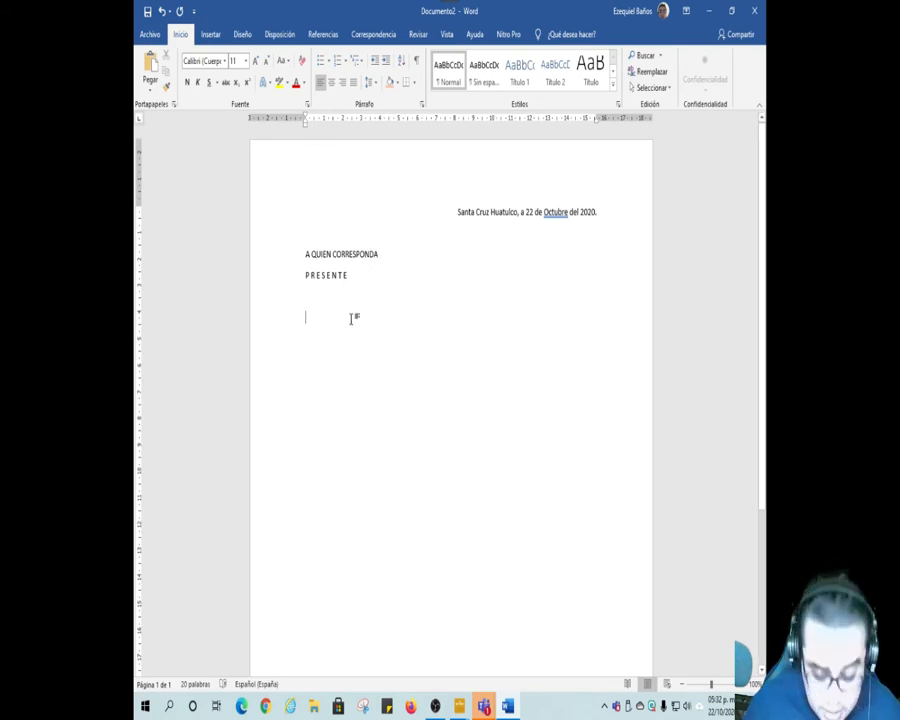
pyautogui.press('Tab')
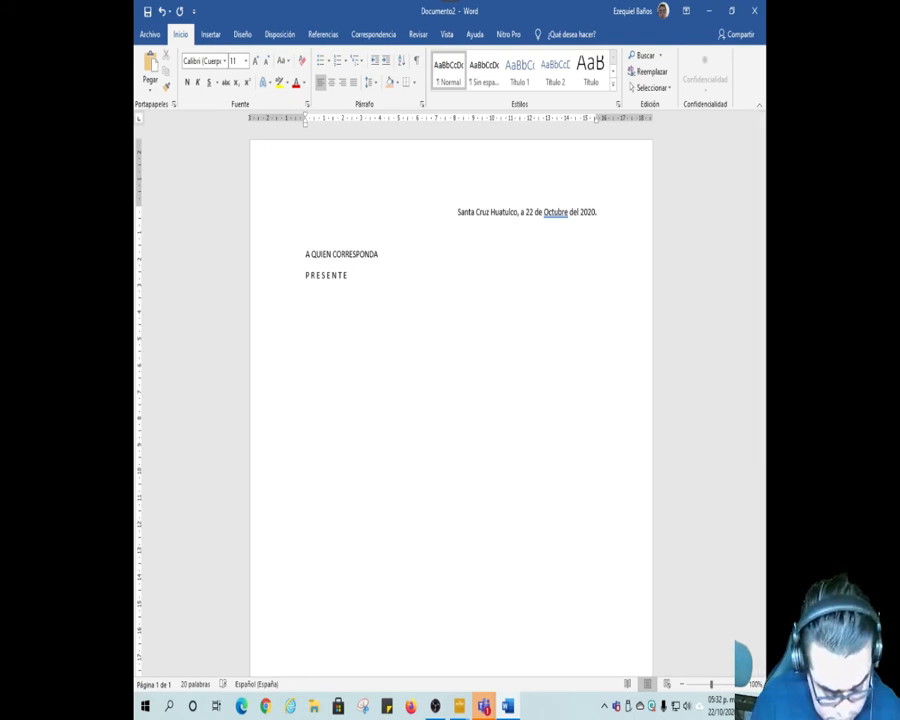
pyautogui.write('SirVA ES')
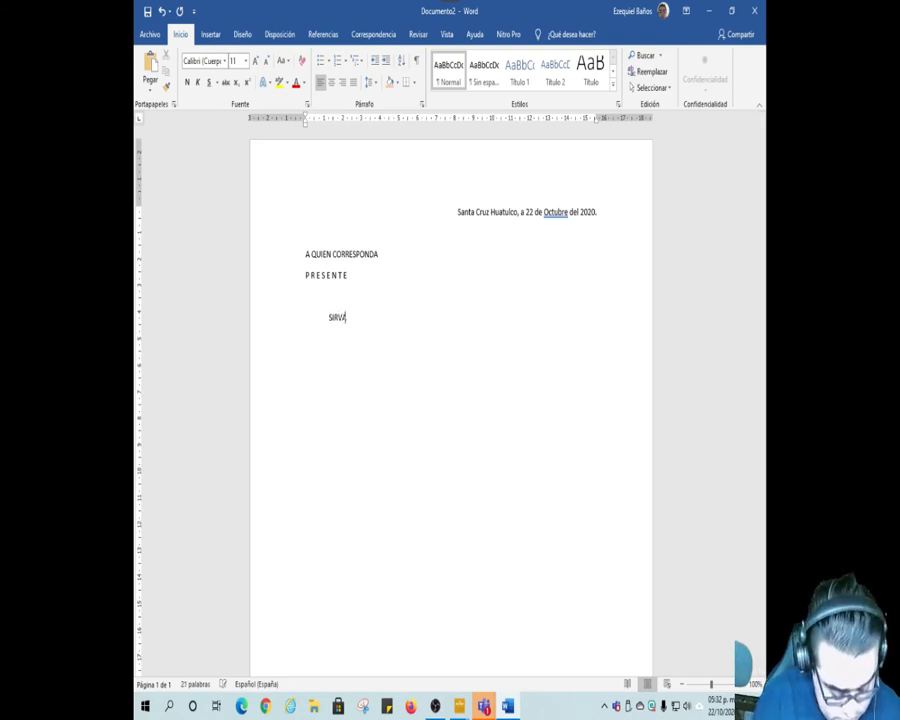
pyautogui.press('BackSpace')
pyautogui.press('BackSpace')
pyautogui.press('BackSpace')
pyautogui.press('BackSpace')
pyautogui.press('BackSpace')
pyautogui.press('BackSpace')
pyautogui.press('BackSpace')
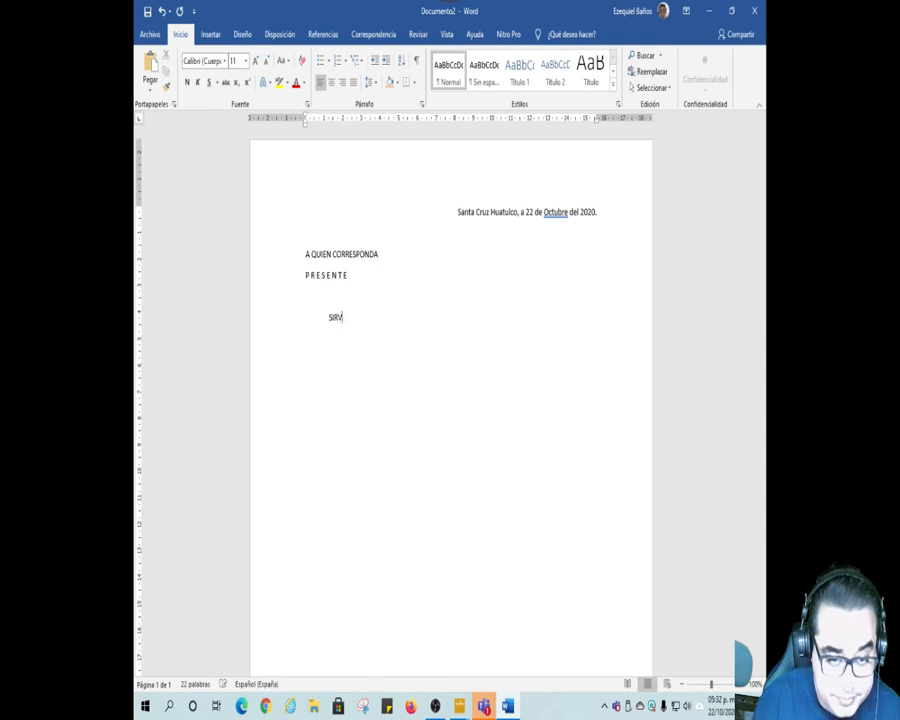
# Step: Write the indented opening sentence "A TRAVES DE LA PRESENTE SE HACE CONSTAR QUE EL ALUMNO (A):"
pyautogui.write('A')
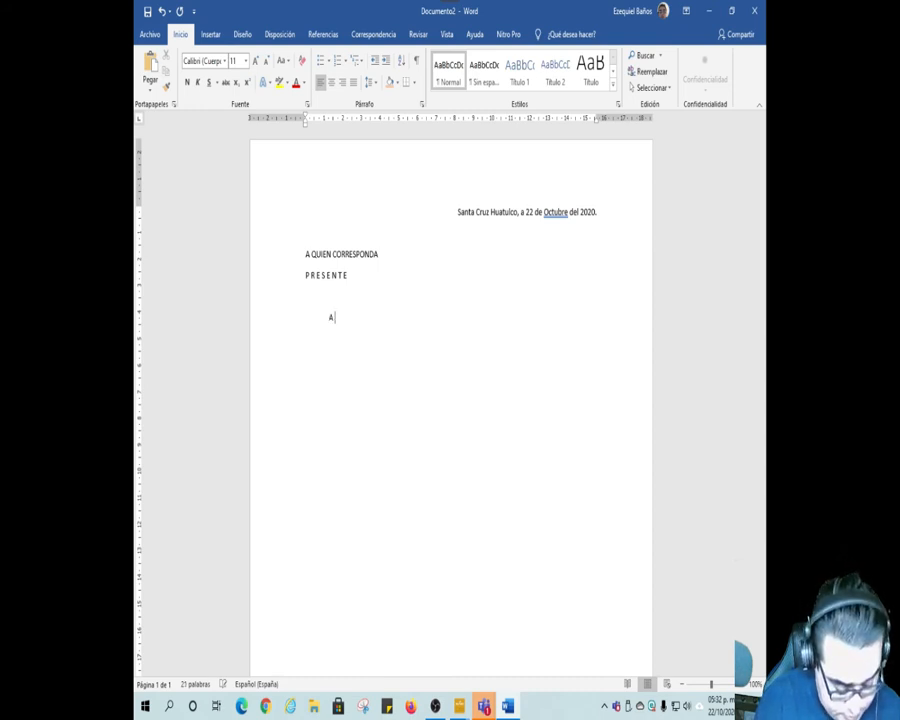
pyautogui.write(' TRAVE')
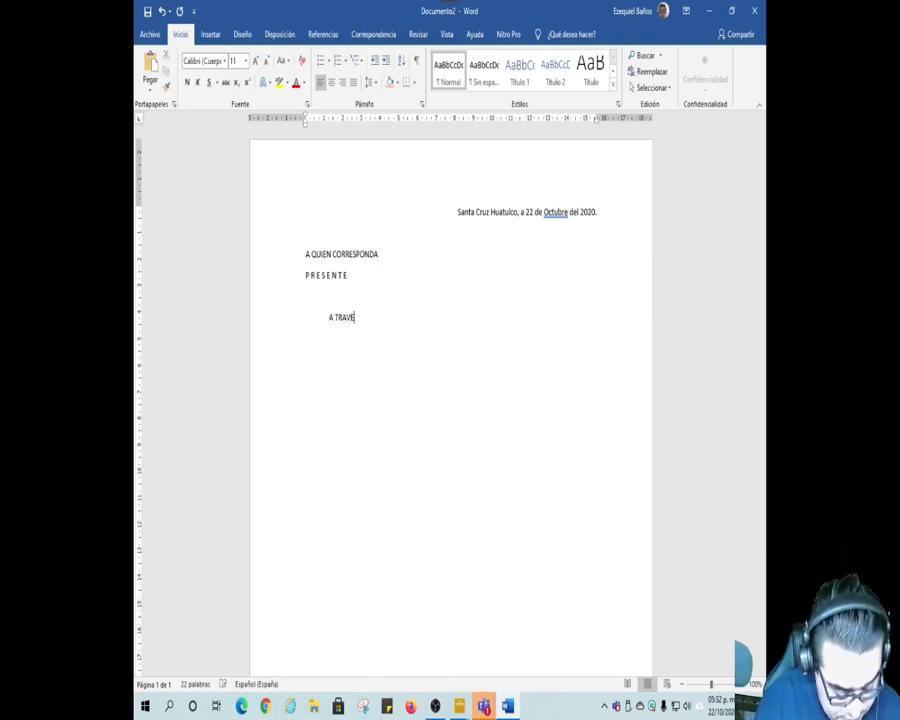
pyautogui.write('S DE LA ')
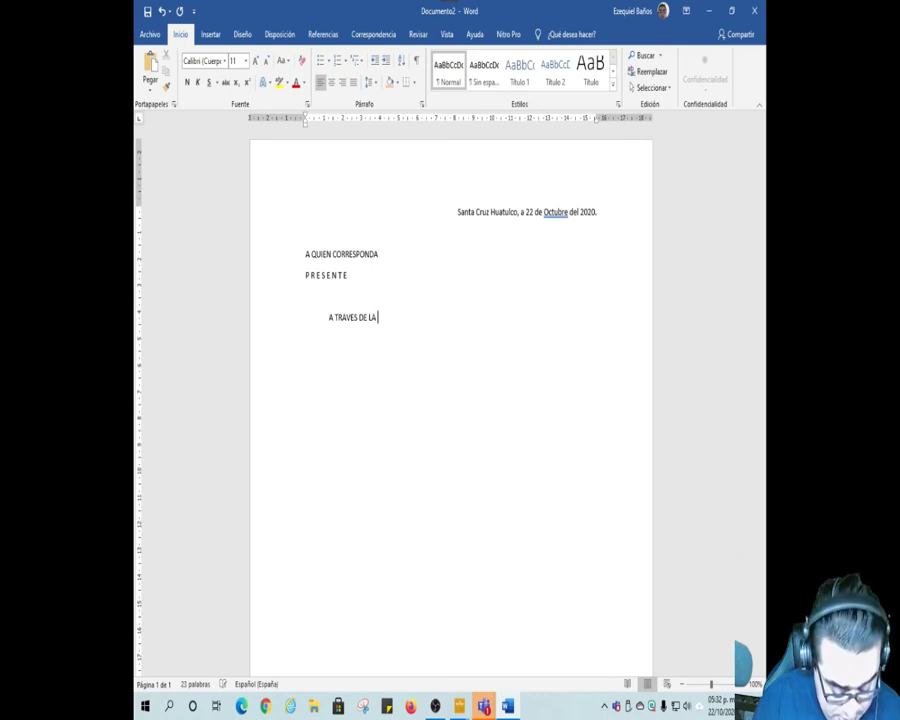
pyautogui.write('PRESENTE S')
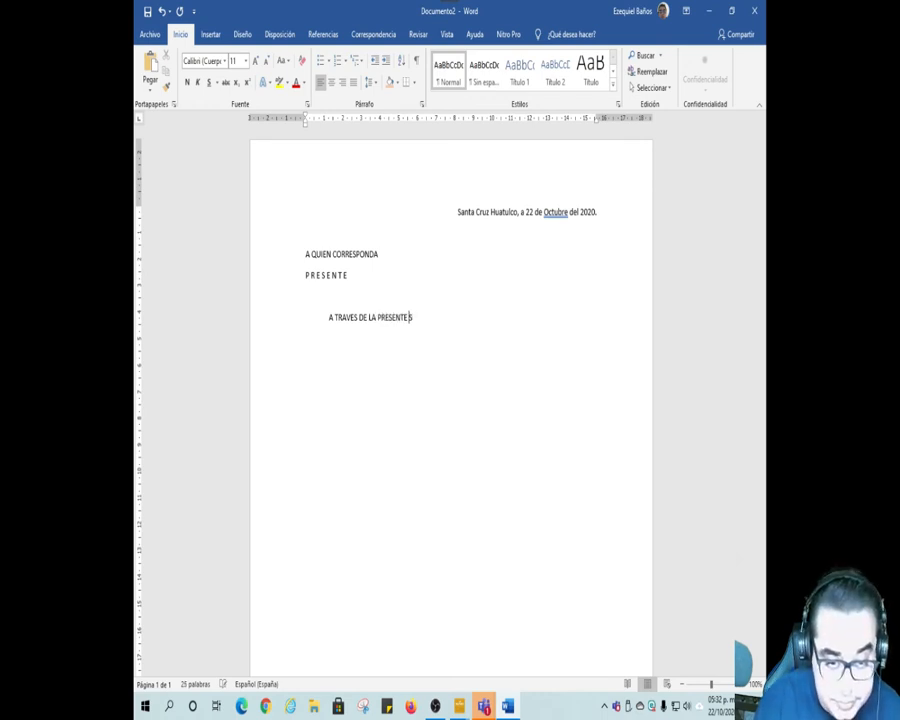
pyautogui.write('E HACE CO')
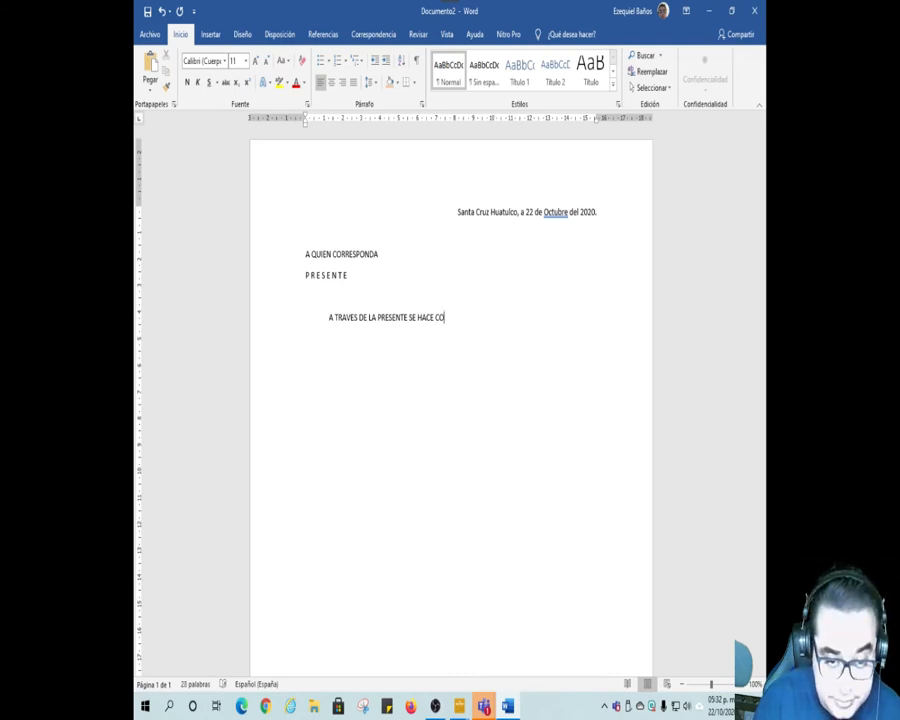
pyautogui.write('NSTAR QUE EL')
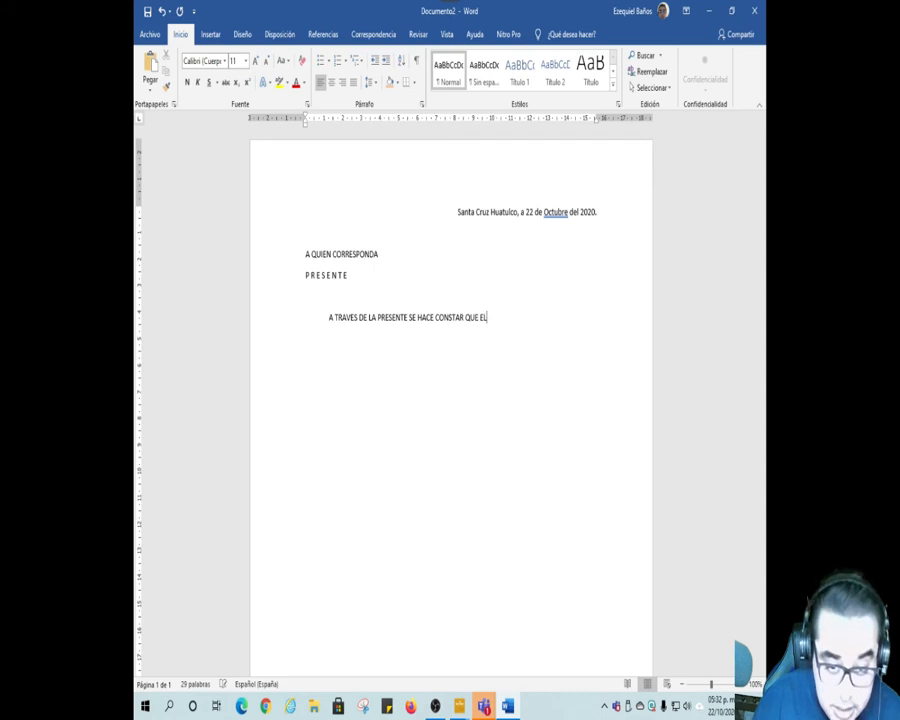
pyautogui.write(' ALUMNO')
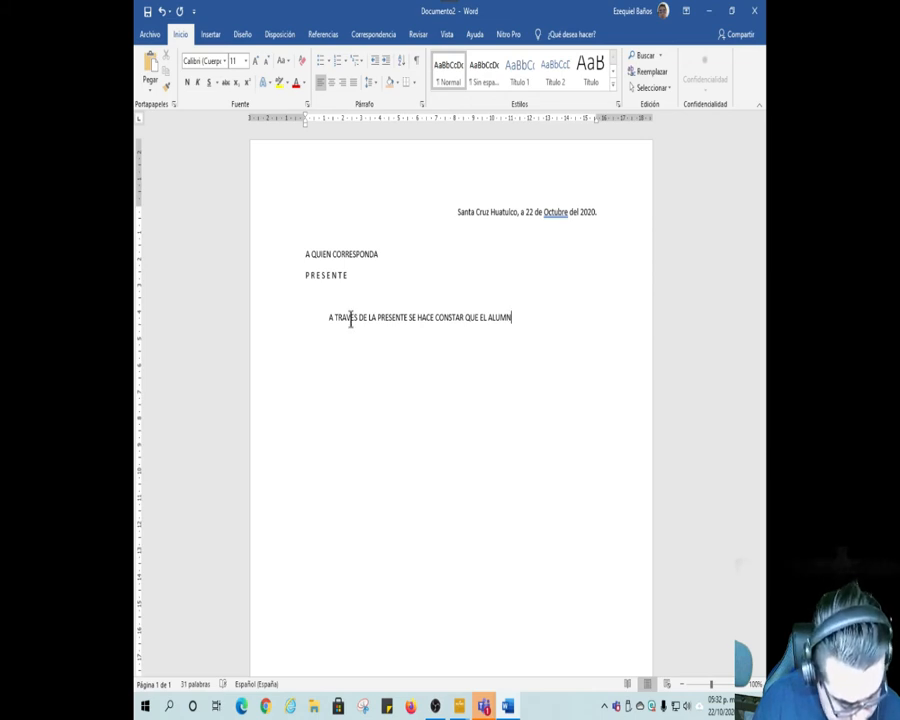
pyautogui.write('O')
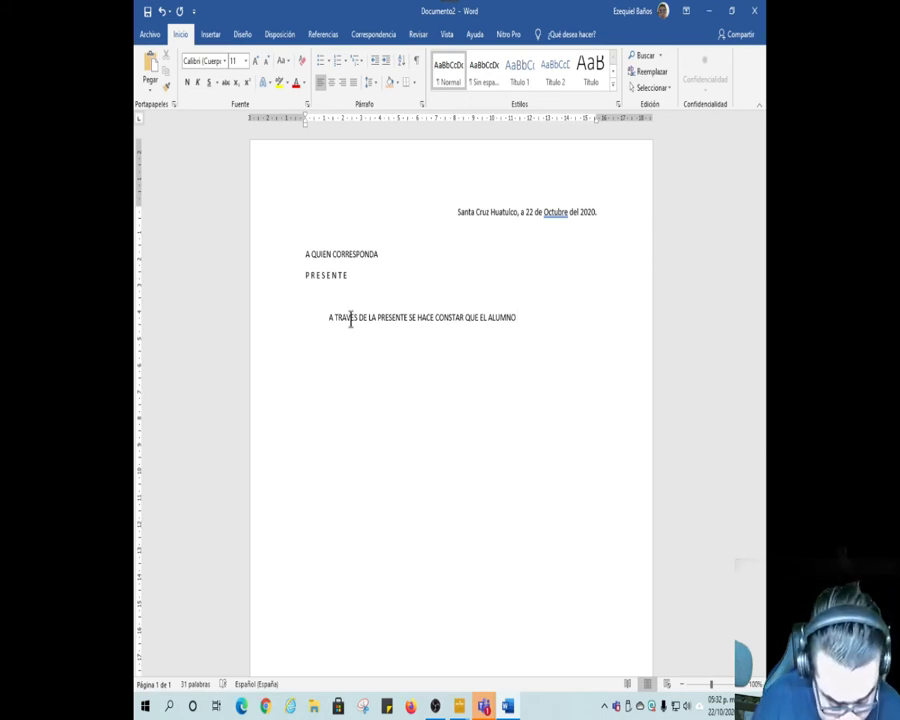
pyautogui.write(' (A):')
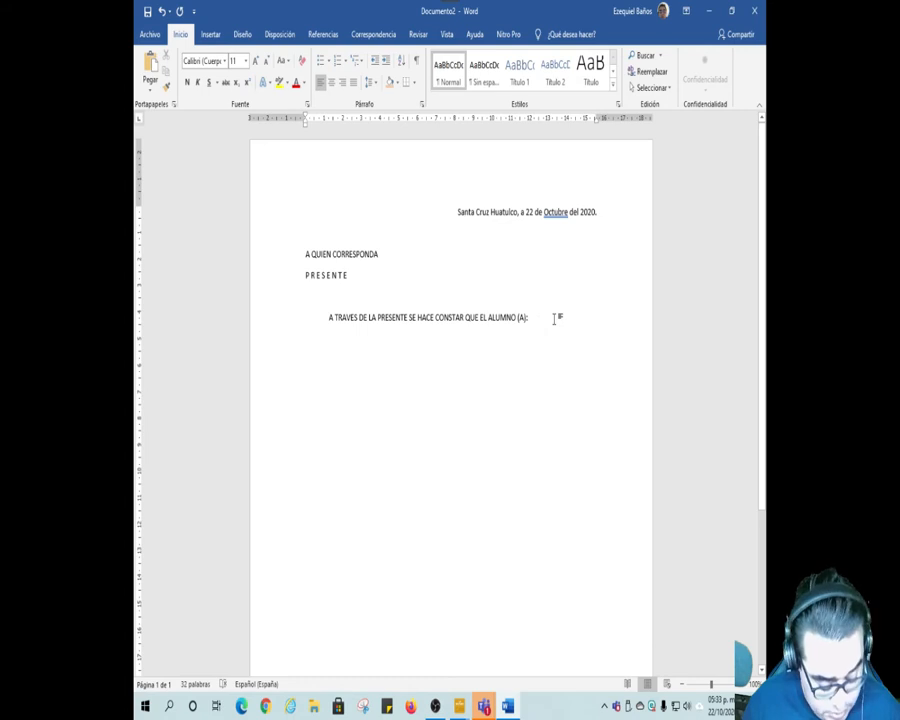
# Step: Write "HA CONCLUIDO SATISFACTORIAMENTE" on a new unindented line below the opening sentence, leaving an empty line between them
pyautogui.press('Return')
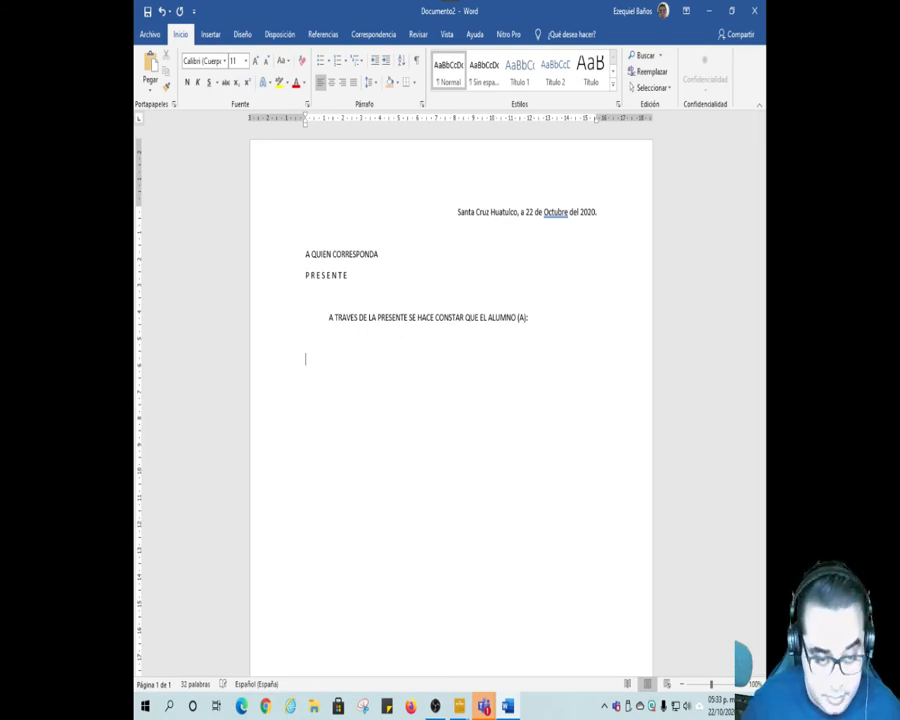
pyautogui.write('HS CONCLUIDO')
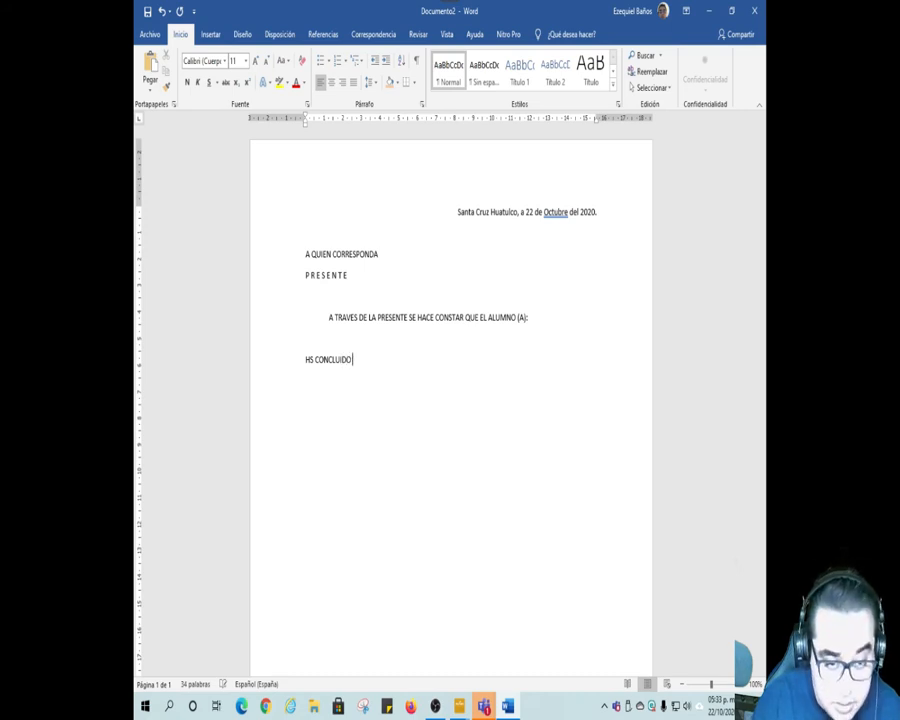
pyautogui.write(' S')
pyautogui.press('Left')
pyautogui.press('Left')
pyautogui.press('Left')
pyautogui.press('Left')
pyautogui.press('Left')
pyautogui.press('Left')
pyautogui.press('Left')
pyautogui.press('Left')
pyautogui.press('Left')
pyautogui.press('Left')
pyautogui.press('Left')
pyautogui.press('Left')
pyautogui.press('Left')
pyautogui.press('Delete')
pyautogui.press('Delete')
pyautogui.write('A')
pyautogui.press('End')
pyautogui.write('ÁTIS')
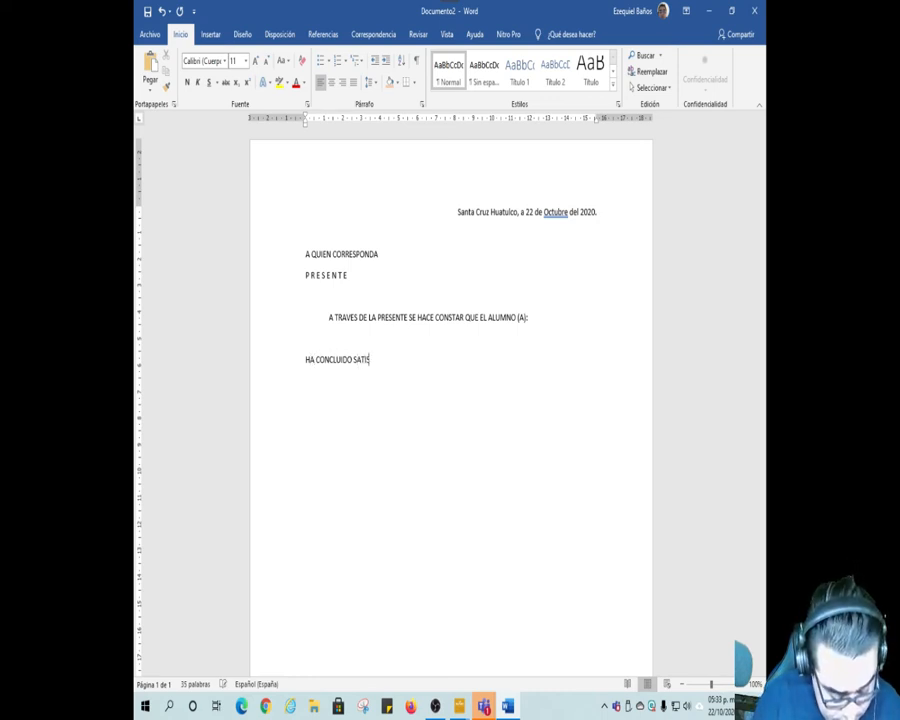
pyautogui.write('FACTORIA')
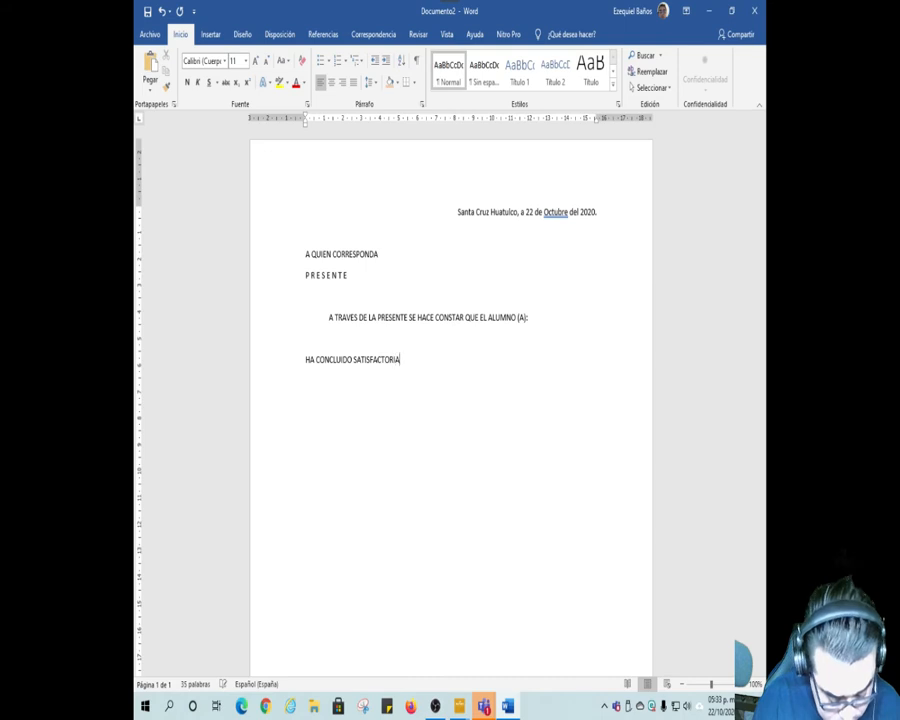
pyautogui.write('MENTE S')
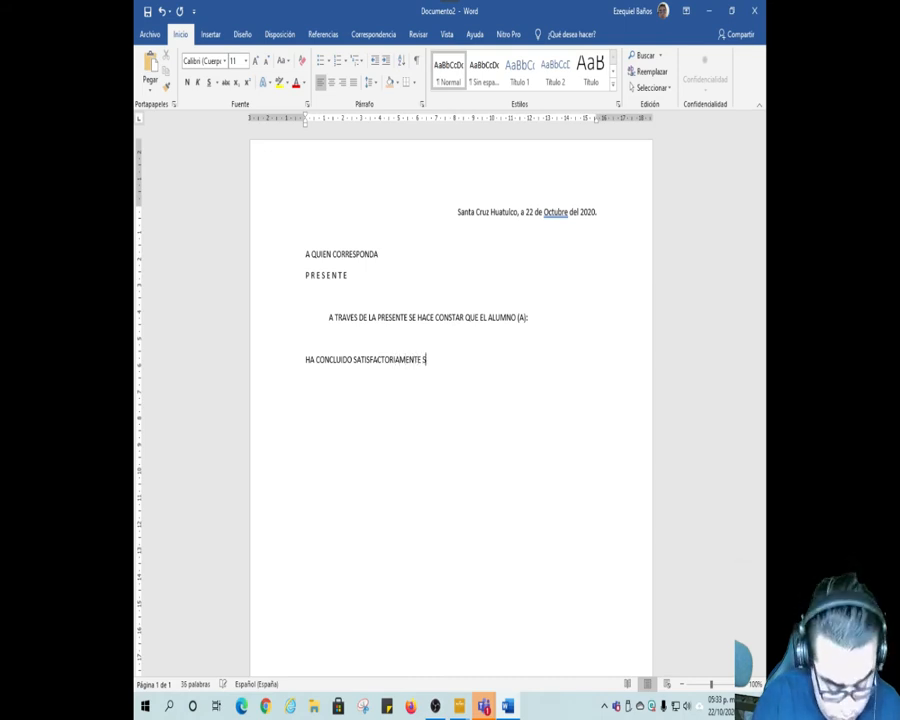
pyautogui.write('U PRIMER SEMESTRE')
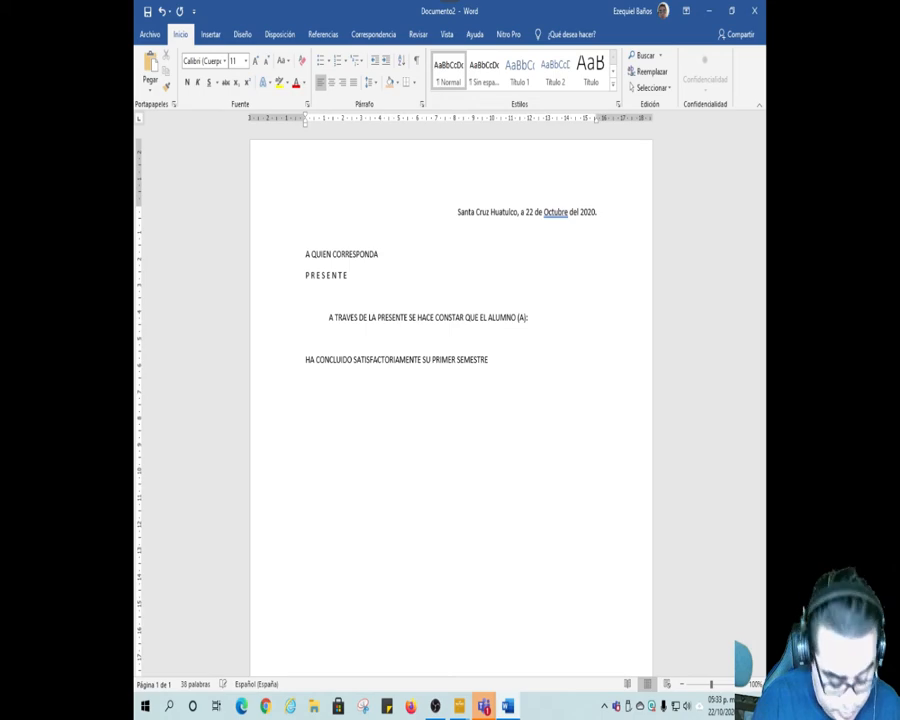
# Step: Continue the line with "SU PRIMER SEMESTRE CON EL SIGUIENTE PROMEDIO:" and add a pair of square brackets enclosing a space
pyautogui.write('CON')
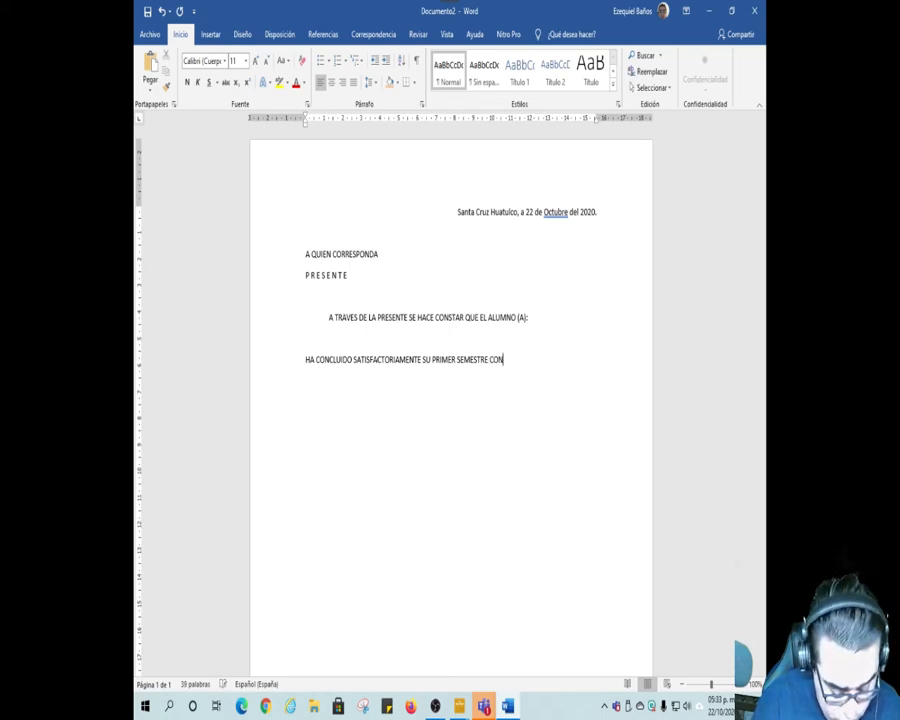
pyautogui.write(' EL SIGU')
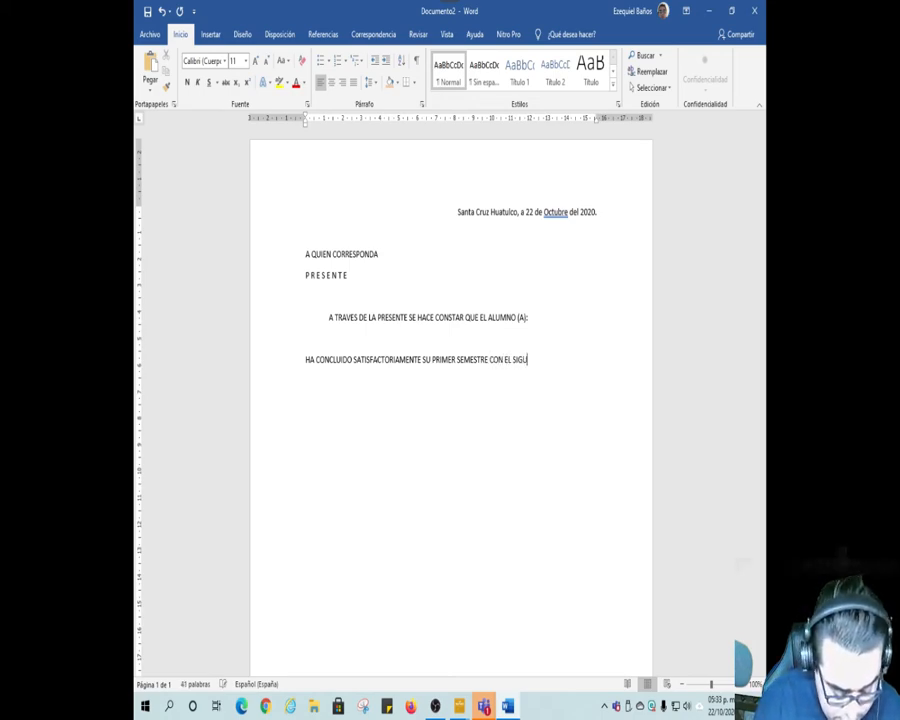
pyautogui.write('IENTE PROMEDIO')
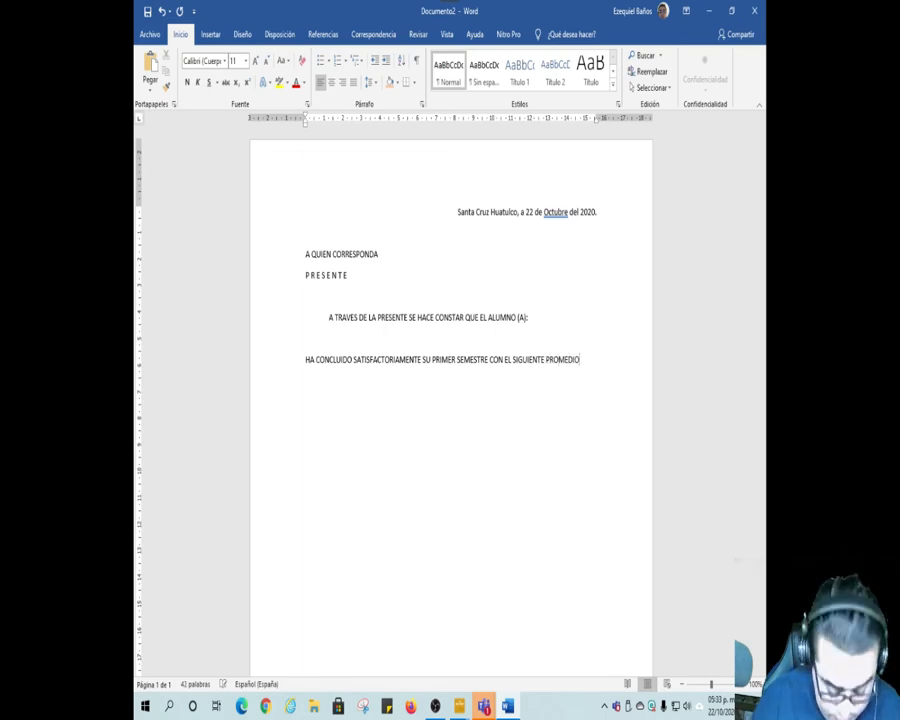
pyautogui.write(': ')
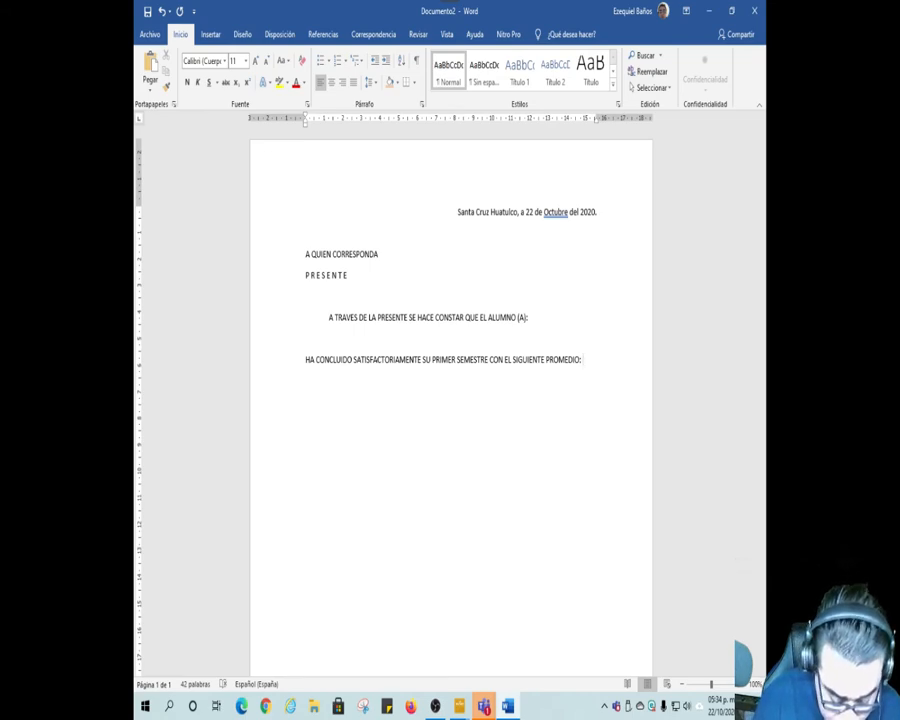
pyautogui.write('[')
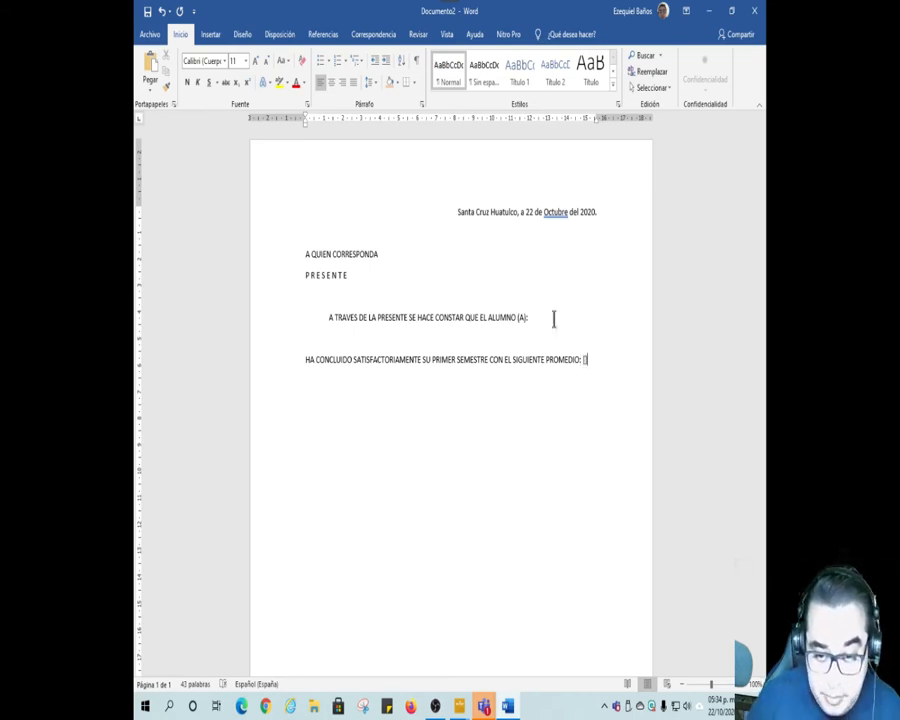
pyautogui.write(']')
pyautogui.press('Left')
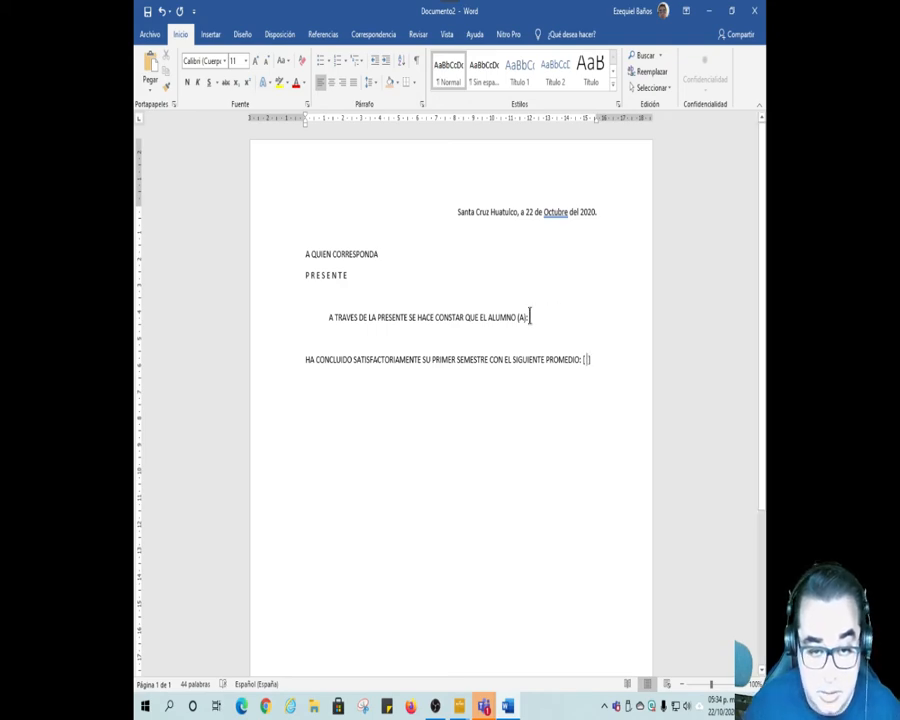
# Step: Write "CON LA MATRICULA:" on the empty line between the opening sentence and the semester line
pyautogui.click(405, 345)
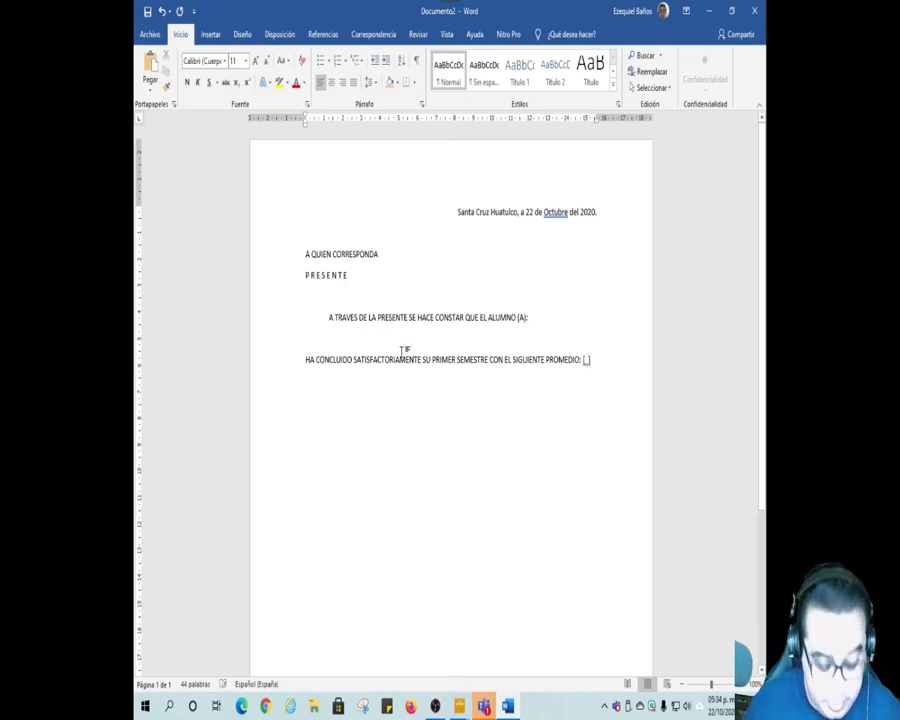
pyautogui.write('CON LA MATRICULA:')
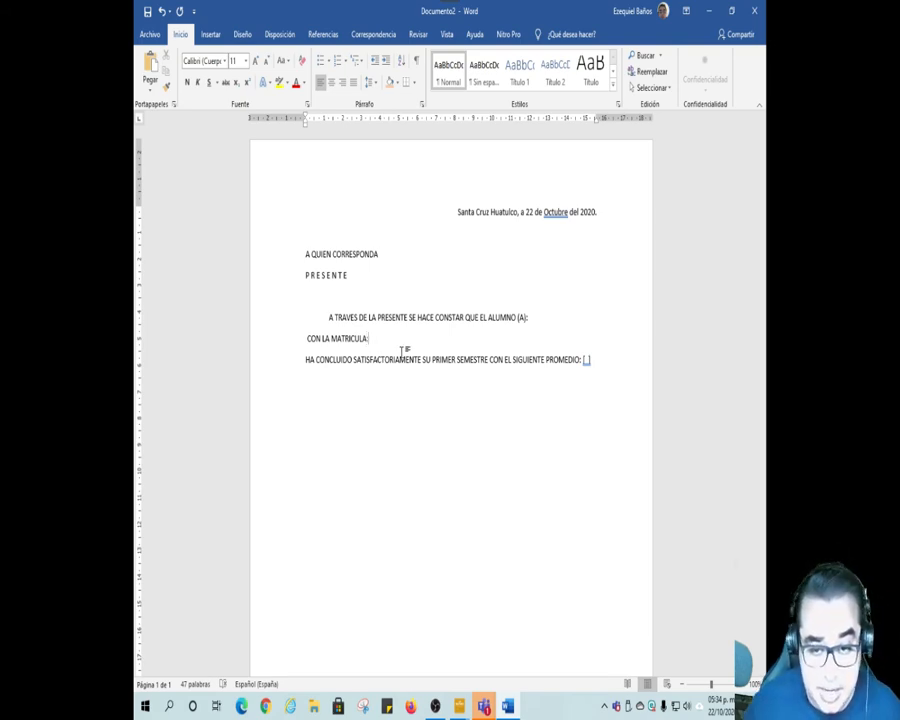
# Step: Enlarge the word CONSTAR in the opening sentence to 24 points and set its font to Britannic Bold
pyautogui.moveTo(434, 317); pyautogui.dragTo(466, 322)
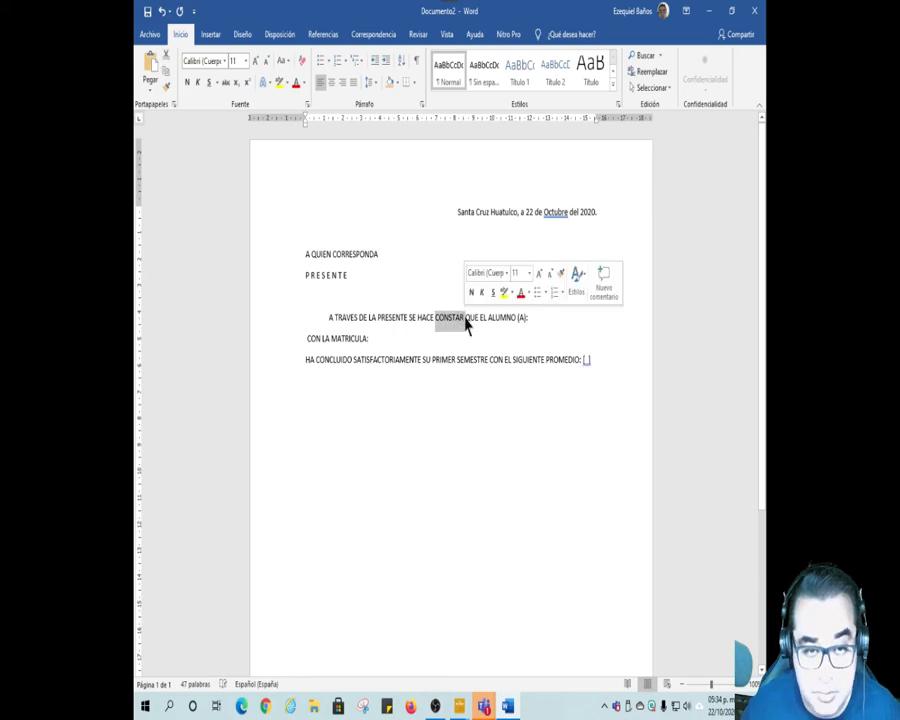
pyautogui.click(256, 61)
pyautogui.click(256, 61)
pyautogui.click(256, 61)
pyautogui.click(256, 61)
pyautogui.click(256, 61)
pyautogui.click(256, 61)
pyautogui.click(256, 61)
pyautogui.click(225, 62)
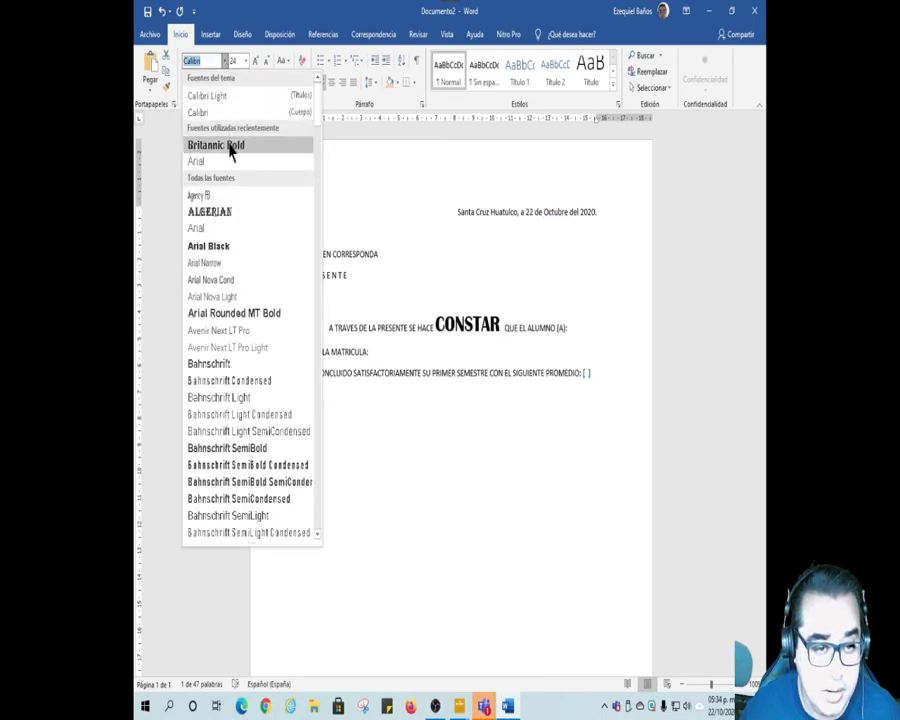
pyautogui.click(230, 148)
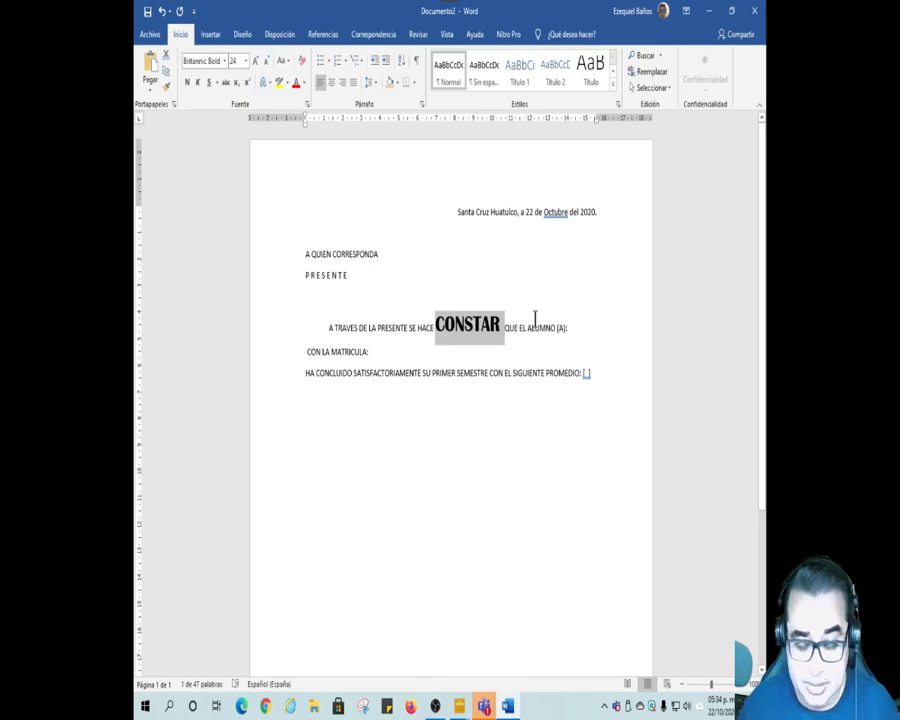
# Step: Correct "Octubre" in the date line to the suggested lowercase "octubre"
pyautogui.rightClick(554, 213)
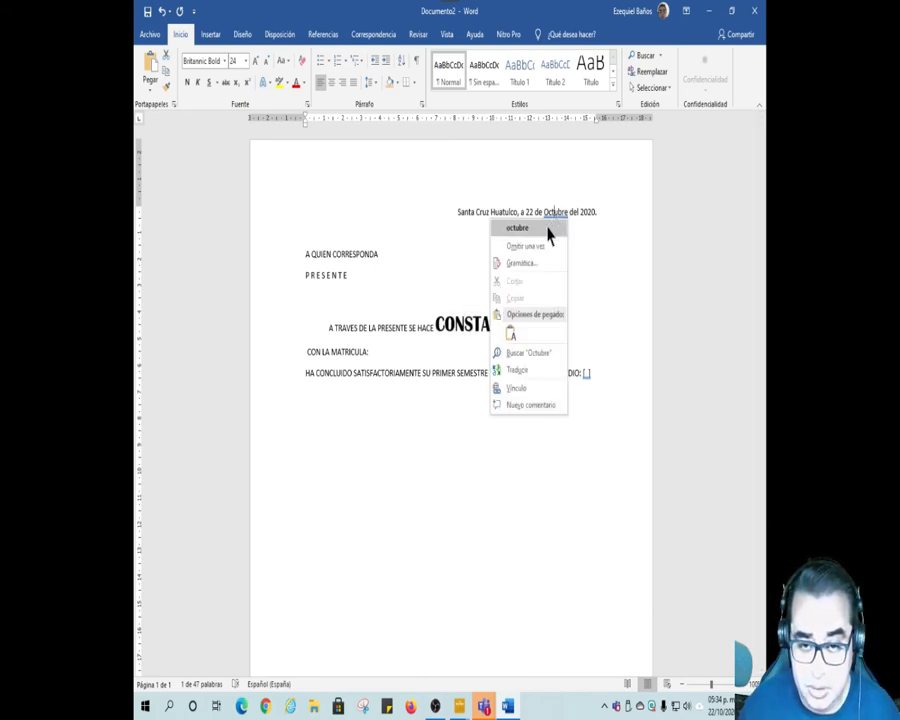
pyautogui.click(547, 229)
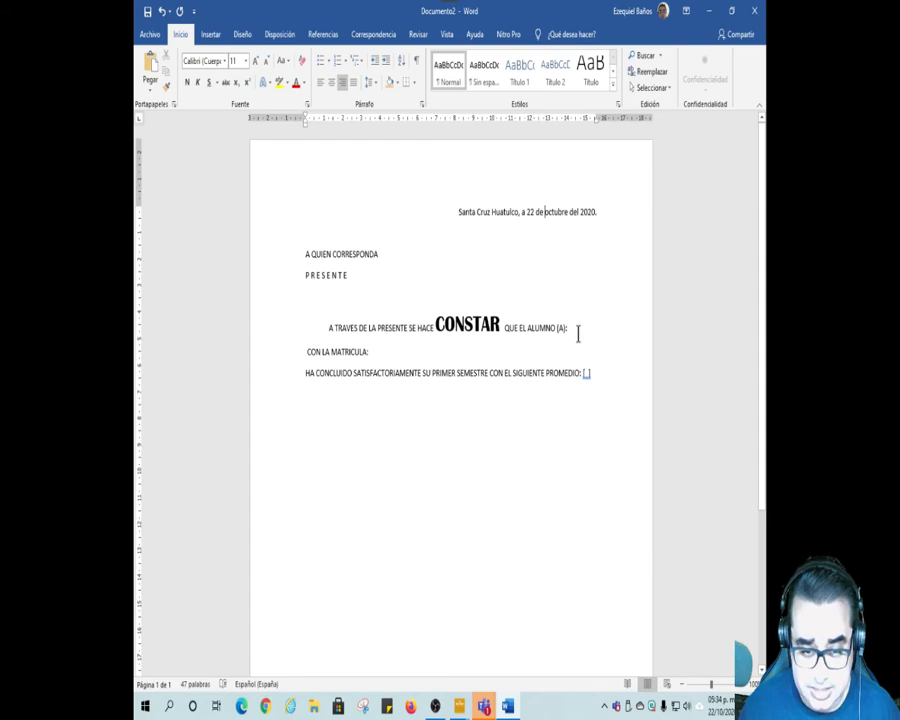
pyautogui.click(431, 357)
# Step: Start a closing paragraph with "PARA LOS USOS Y FINES LEGALES" below the PROMEDIO line, leaving an empty line between them
pyautogui.click(612, 371)
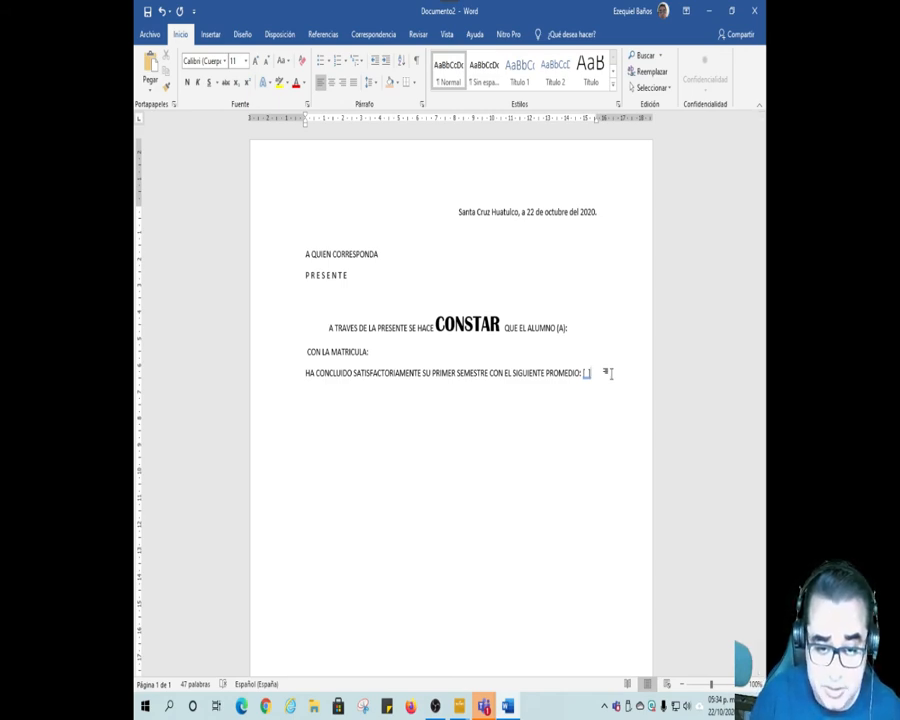
pyautogui.press('Return')
pyautogui.press('Return')
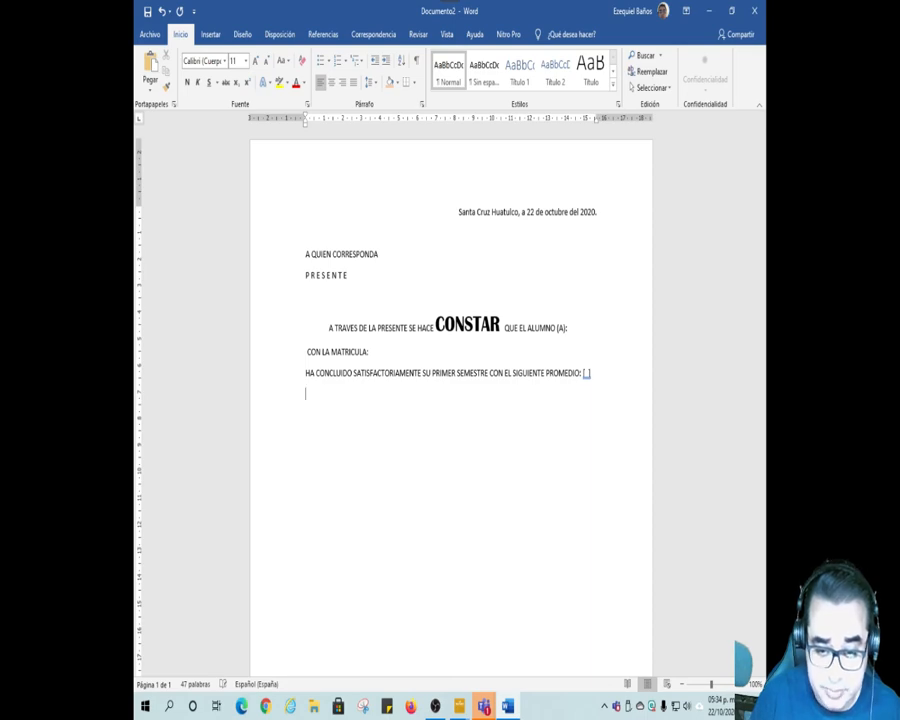
pyautogui.write('PA')
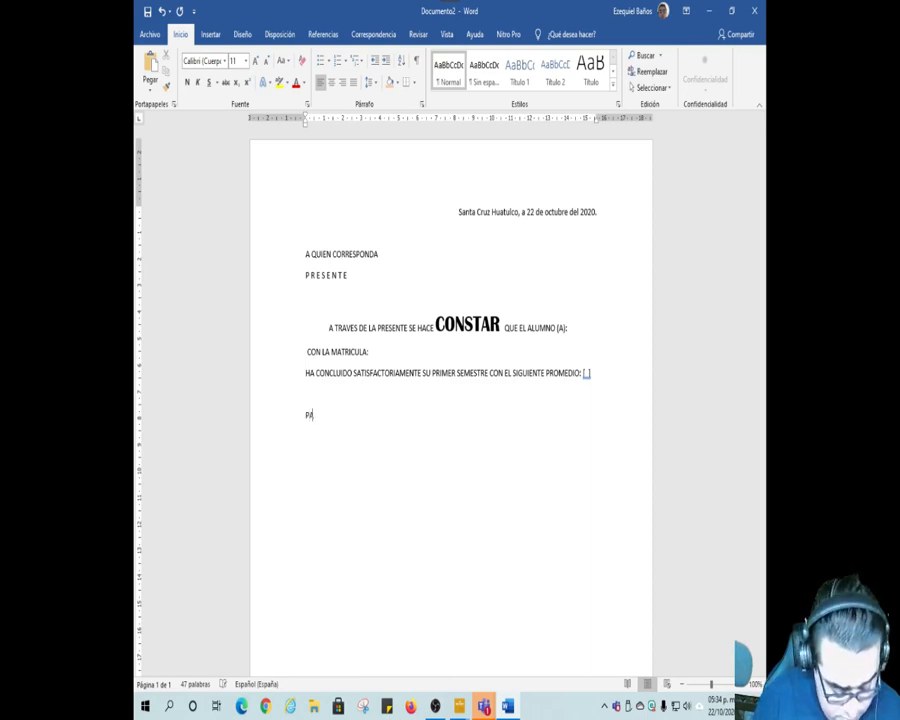
pyautogui.write('RA LOS U')
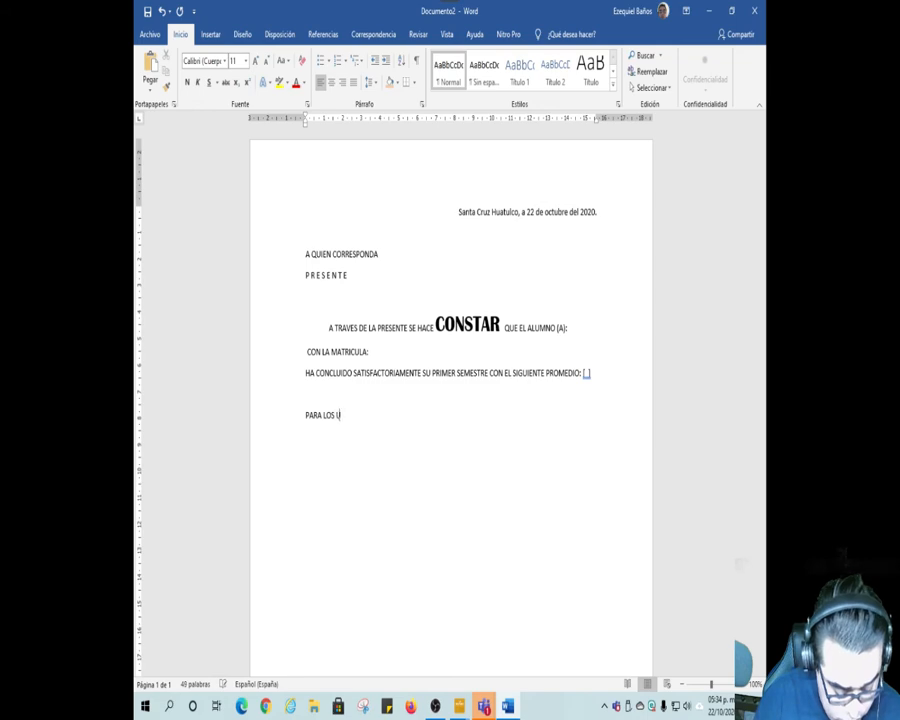
pyautogui.write('SOS Y')
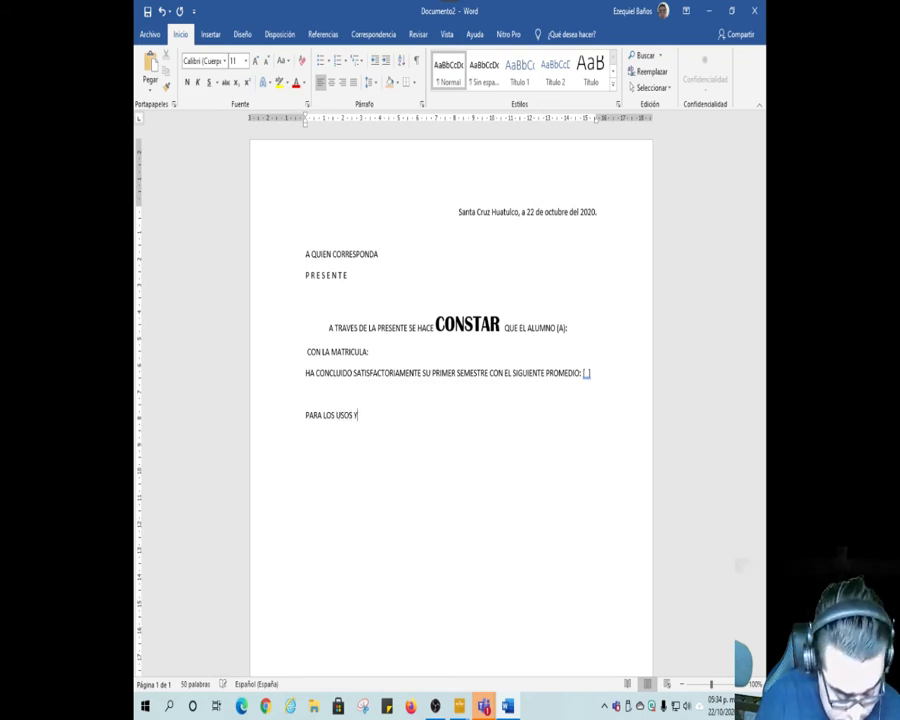
pyautogui.write(' FINES ES')
pyautogui.press('BackSpace')
pyautogui.press('BackSpace')
pyautogui.press('BackSpace')
pyautogui.write('LEGA')
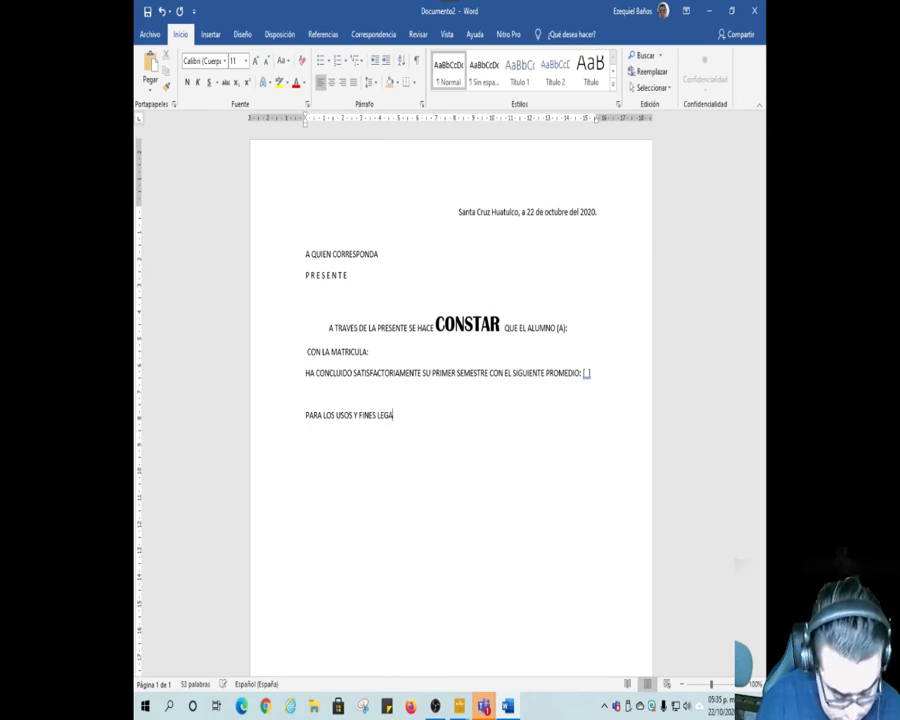
pyautogui.write('LES QUE')
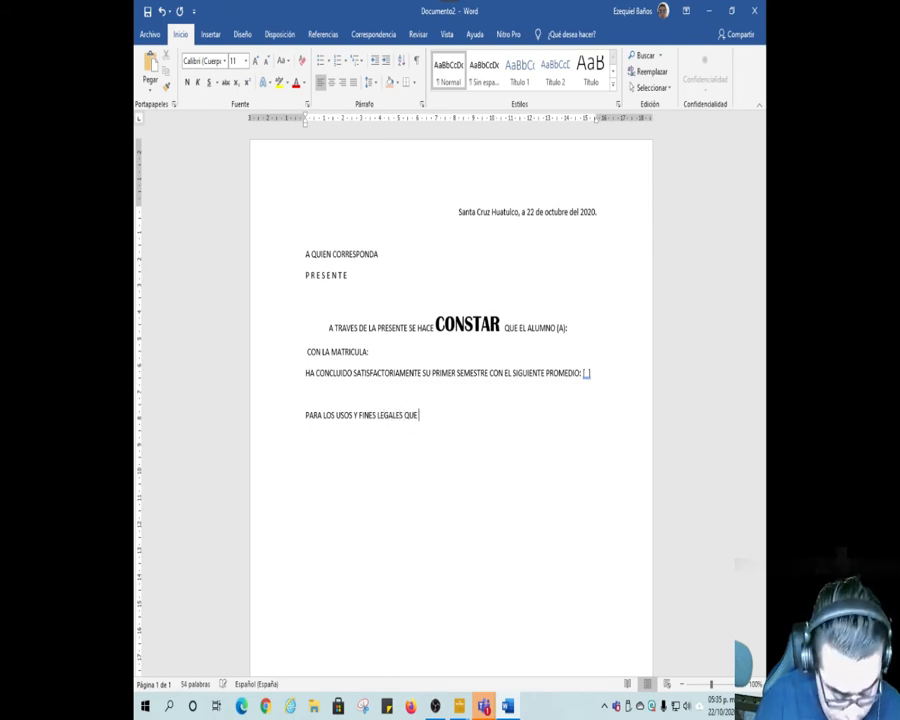
pyautogui.write(' CONVENGA')
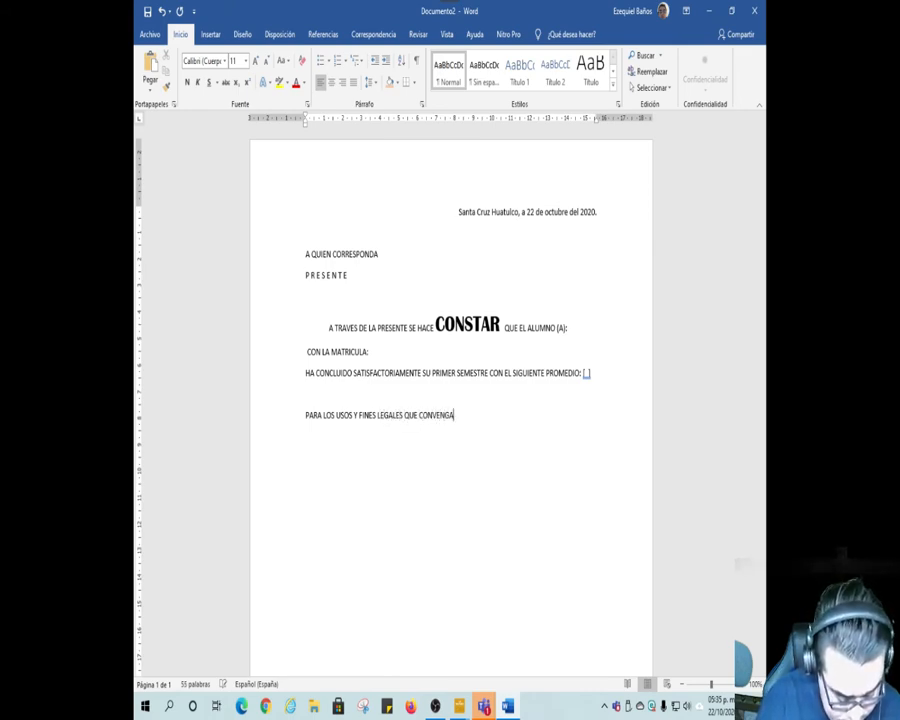
pyautogui.write('N AL INTE')
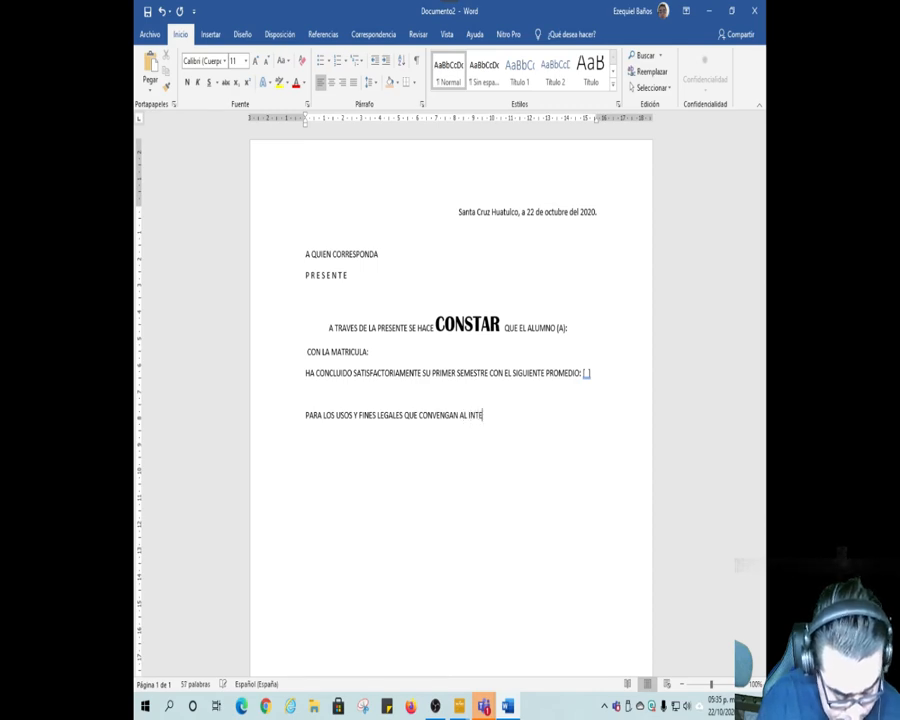
pyautogui.write('RSADO SE E')
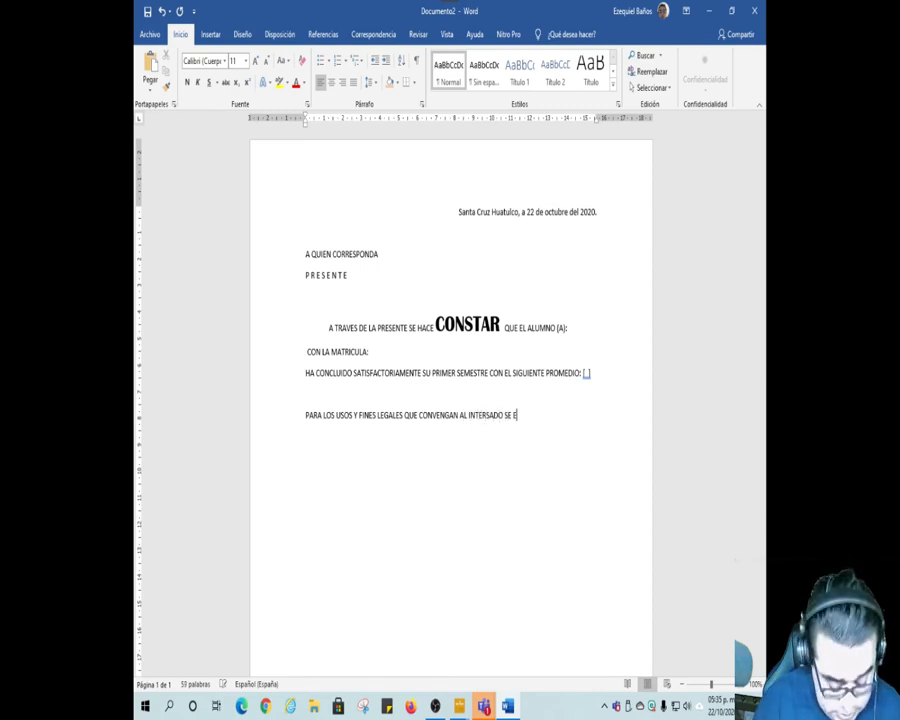
pyautogui.write('XTIWEN')
# Step: Continue the closing paragraph with "QUE CONVENGAN AL INTERSADO SE EXTIENDE LA PRESENTE A"
pyautogui.press('BackSpace')
pyautogui.press('BackSpace')
pyautogui.write('END')
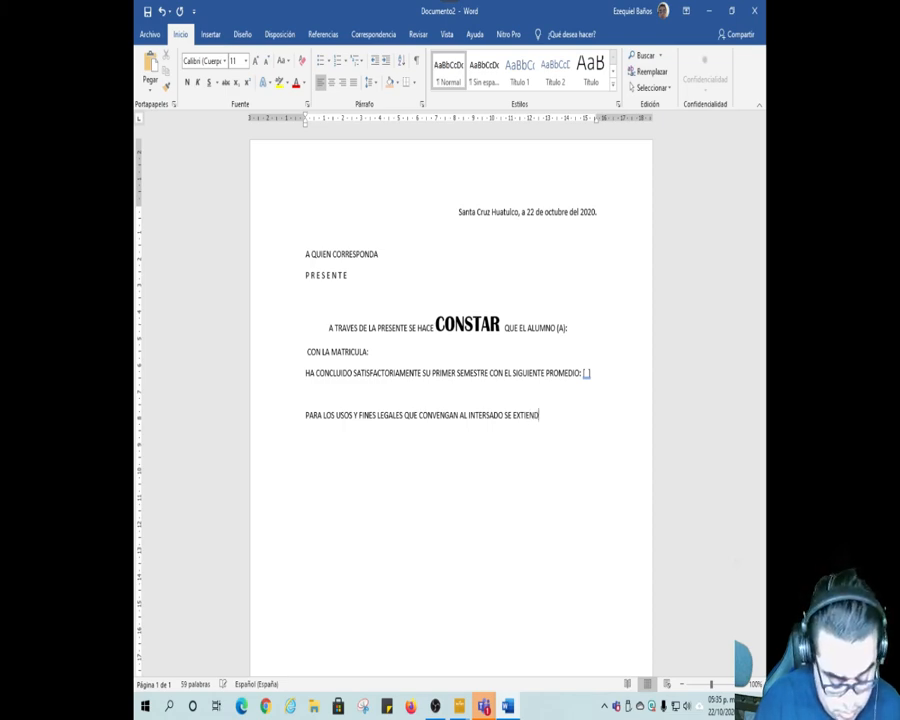
pyautogui.write('E LA P')
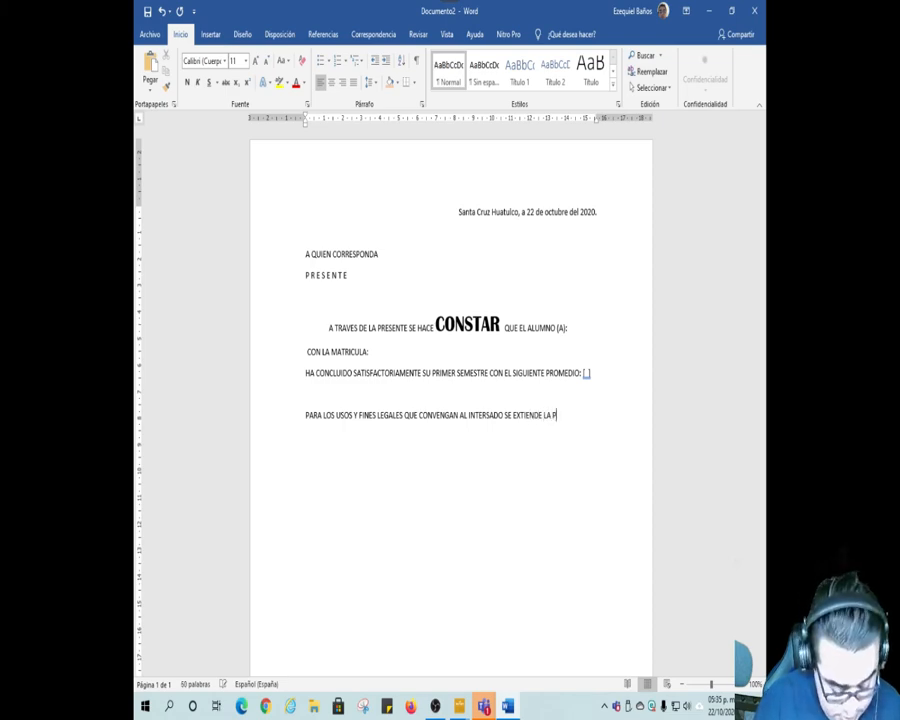
pyautogui.write('RESENTE A LOS 22')
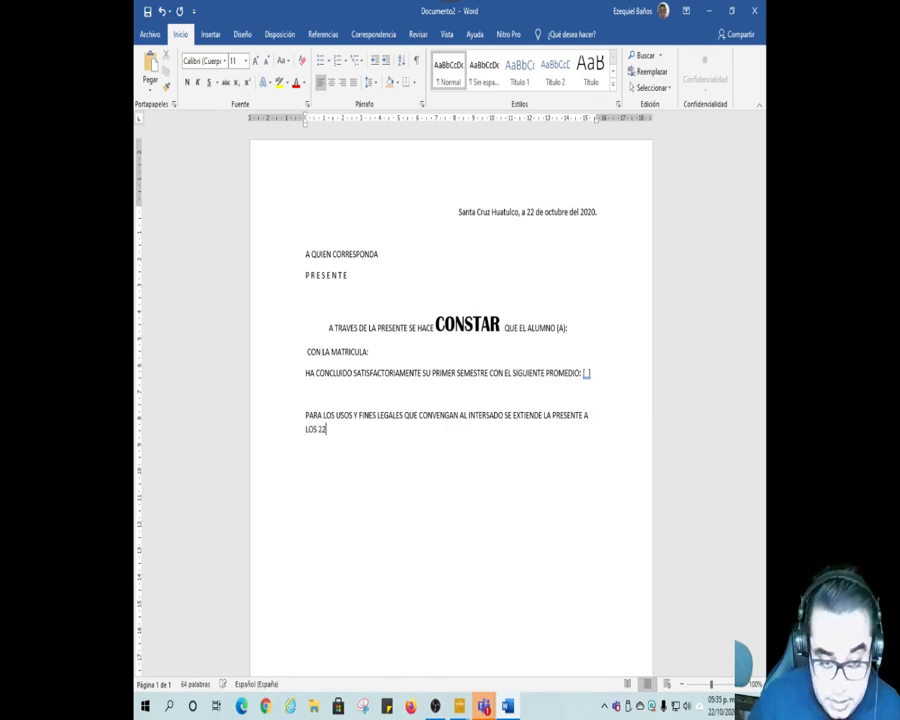
# Step: Continue the closing paragraph with "LOS VEINTIDOS DIAS DEL MES DE OCTUBRE"
pyautogui.press('BackSpace')
pyautogui.write('V')
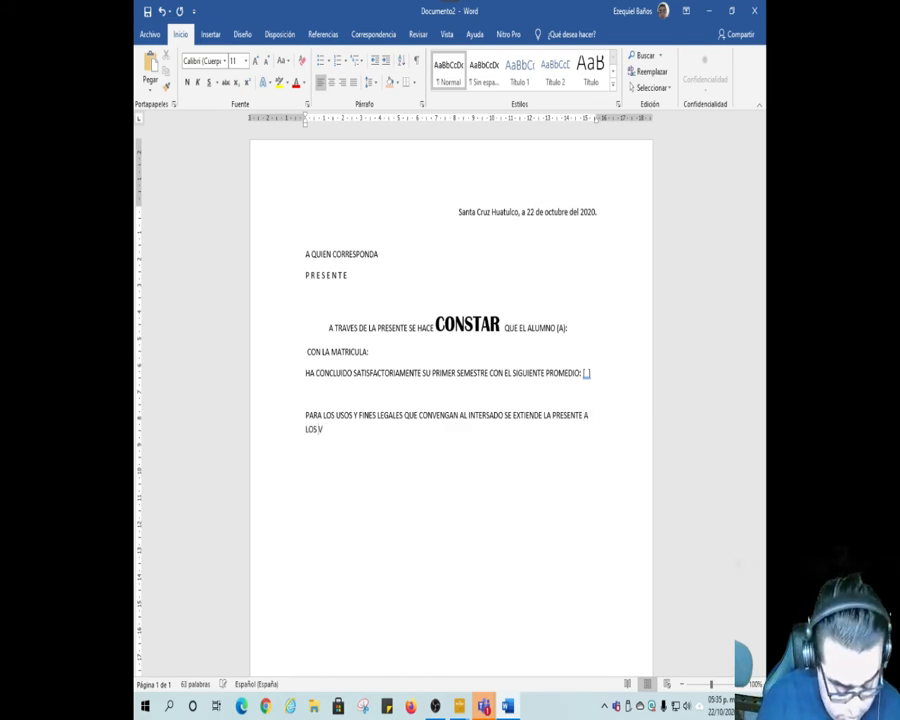
pyautogui.write('EINTIDOS DIAS DEL MES DE OCT')
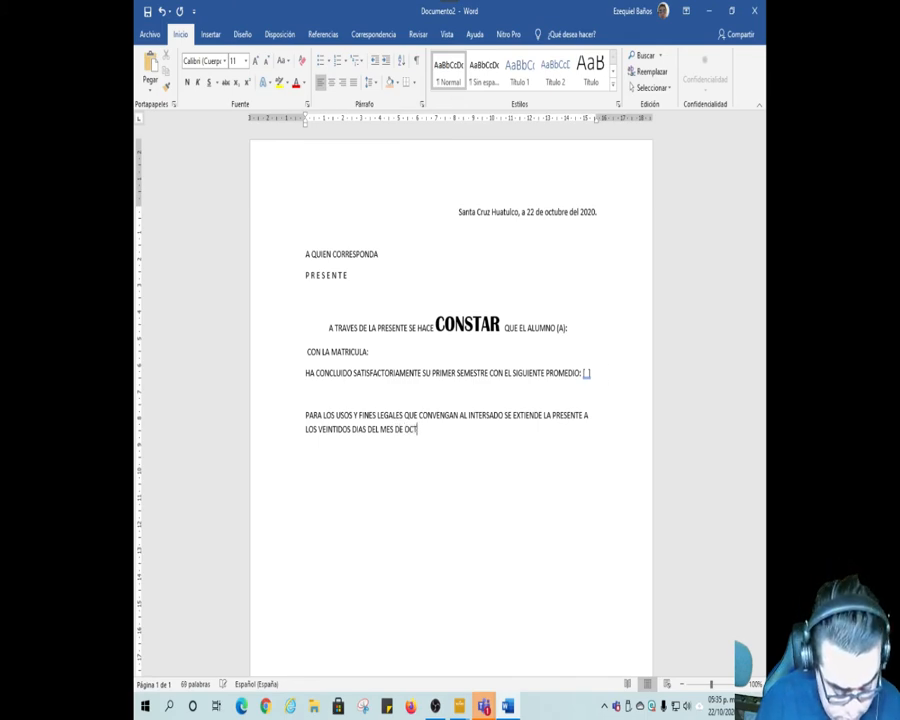
pyautogui.write('UB')
pyautogui.press('Return')
# Step: Finish the closing paragraph with "DEL AÑOS DOS MIL VEINTE."
pyautogui.write('DEL AÑOS DOS MIL')
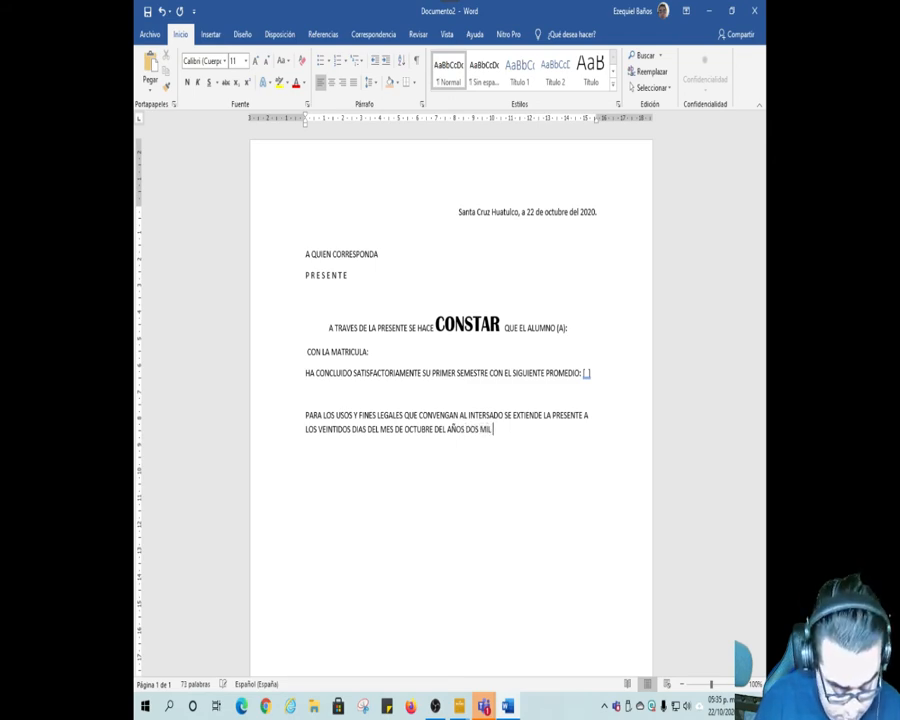
pyautogui.write(' VEINTE.')
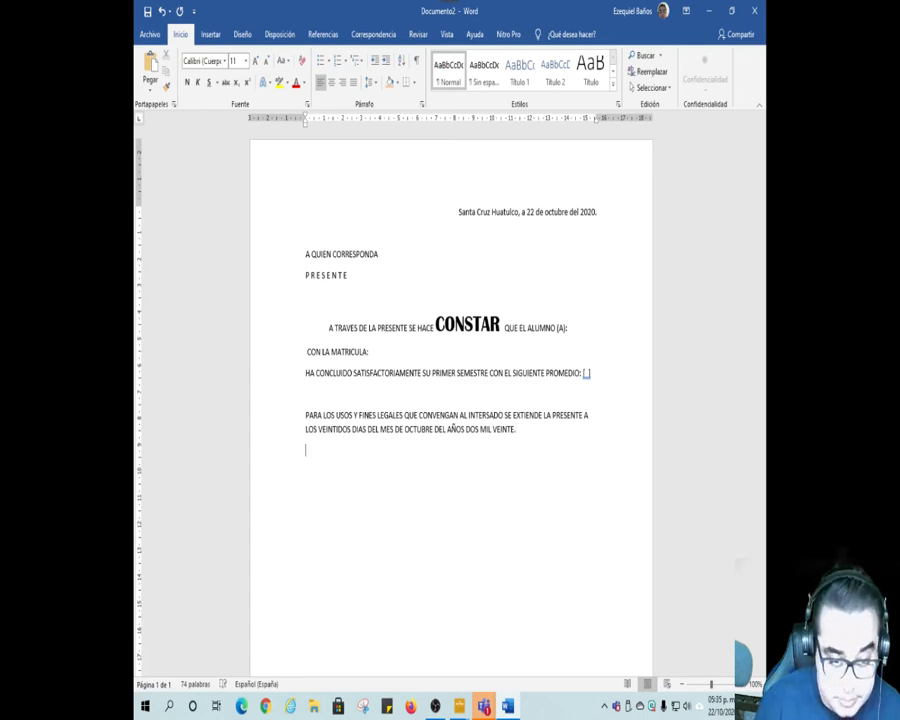
# Step: Add "ATENTAMENTE" below the closing paragraph and, after an empty line, the signatory's name preceded by "Lic."
pyautogui.press('Return')
pyautogui.write('ATENTA')
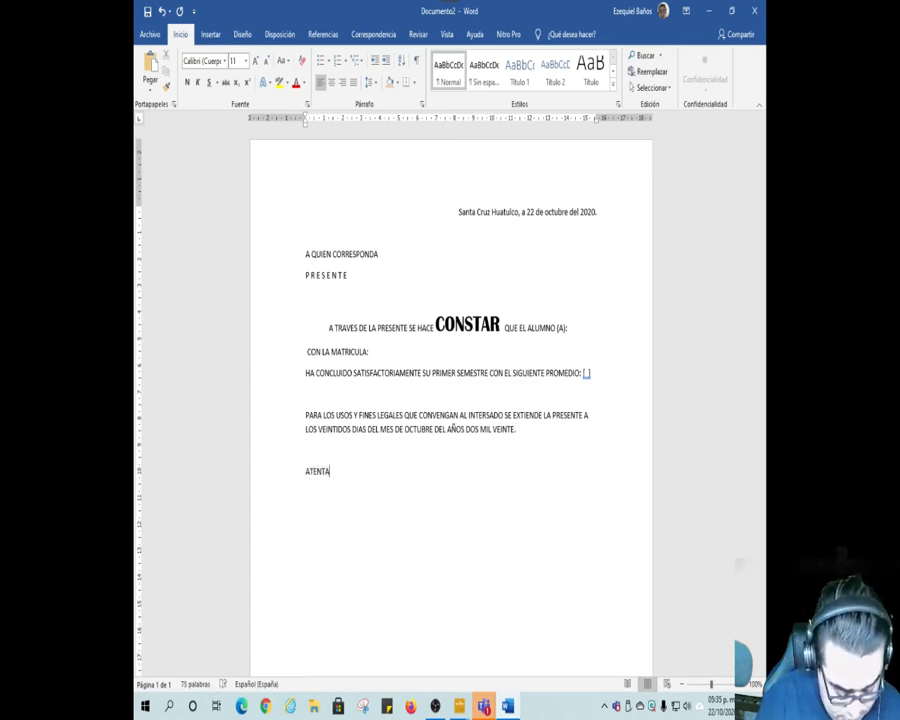
pyautogui.write('MENTE')
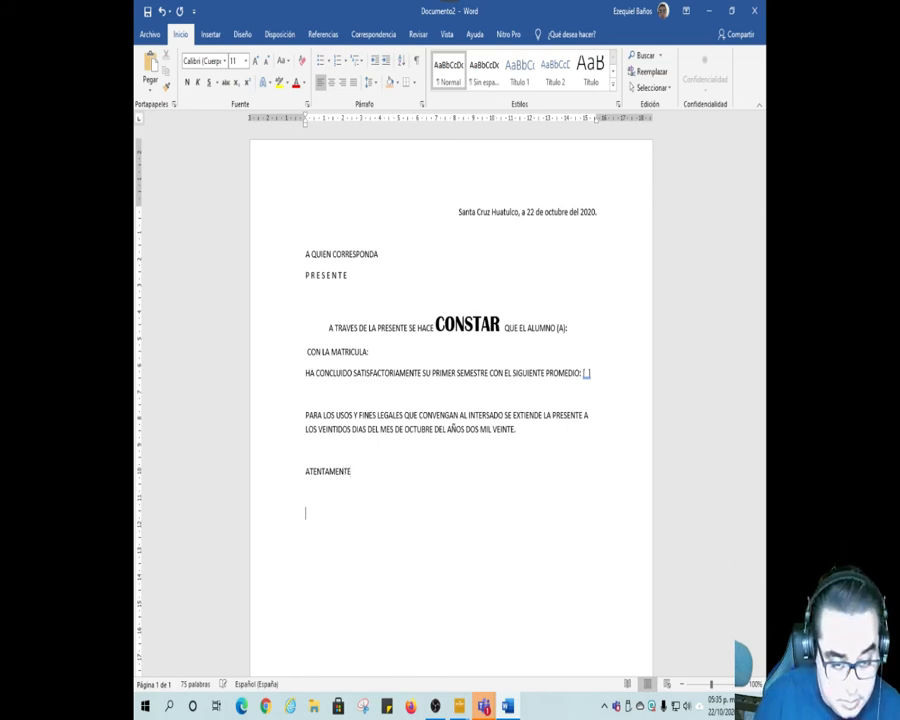
pyautogui.write('Lic.')
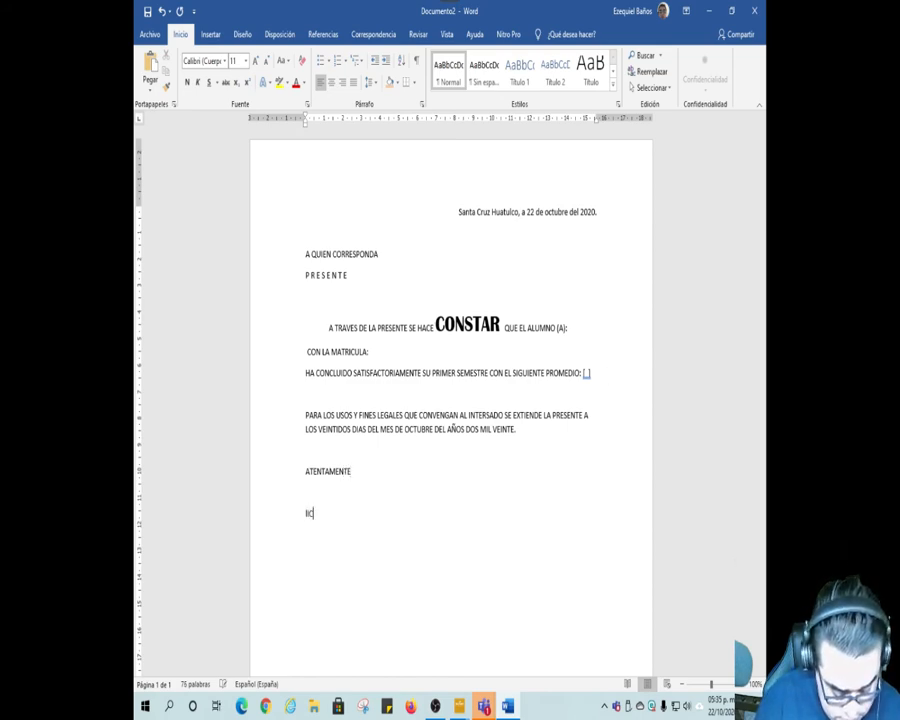
pyautogui.write(' alvaro')
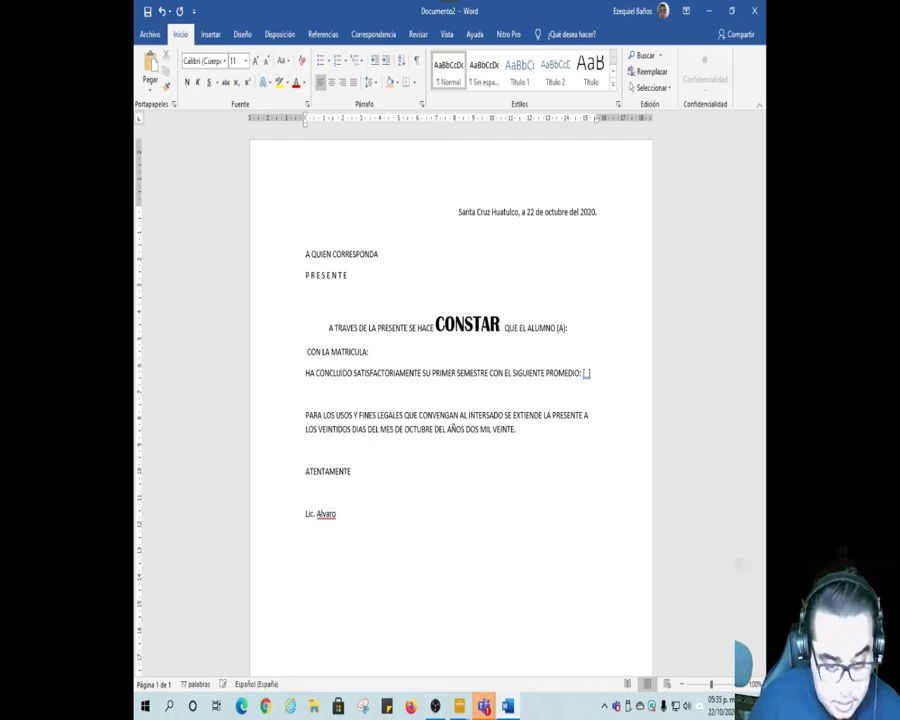
# Step: Add the position "RESPONSABLE DE CEA" on a new line below the signatory's name
pyautogui.write('RESPO')
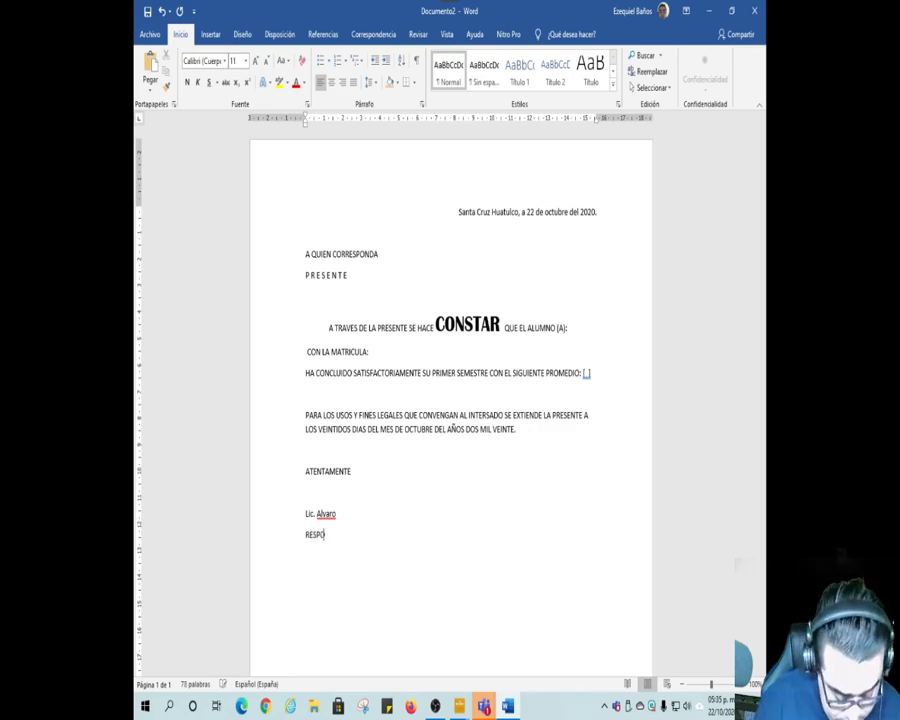
pyautogui.write('NSA')
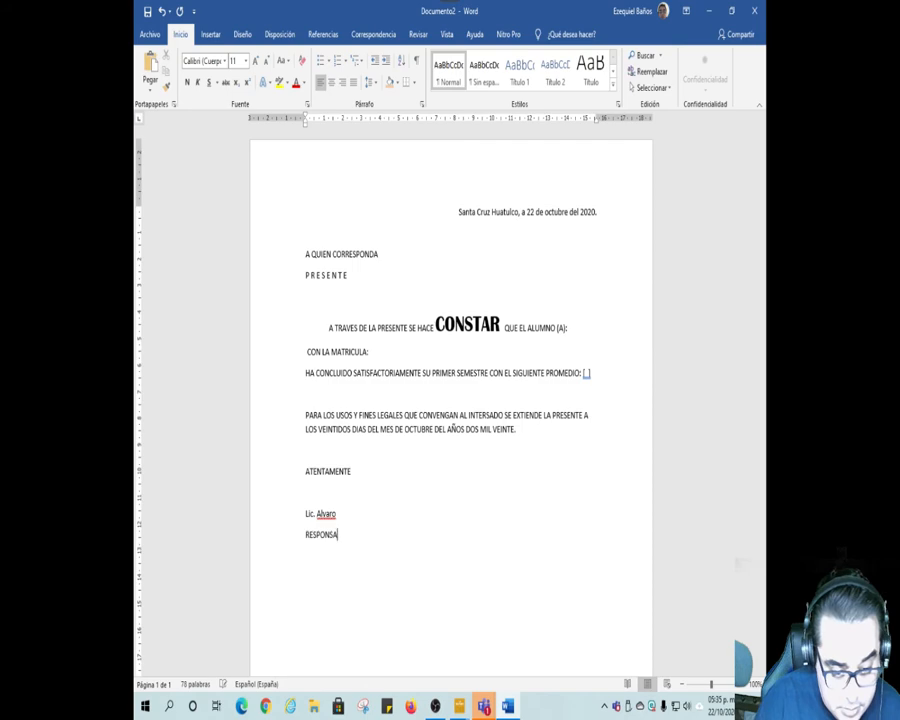
pyautogui.write('BLE DE')
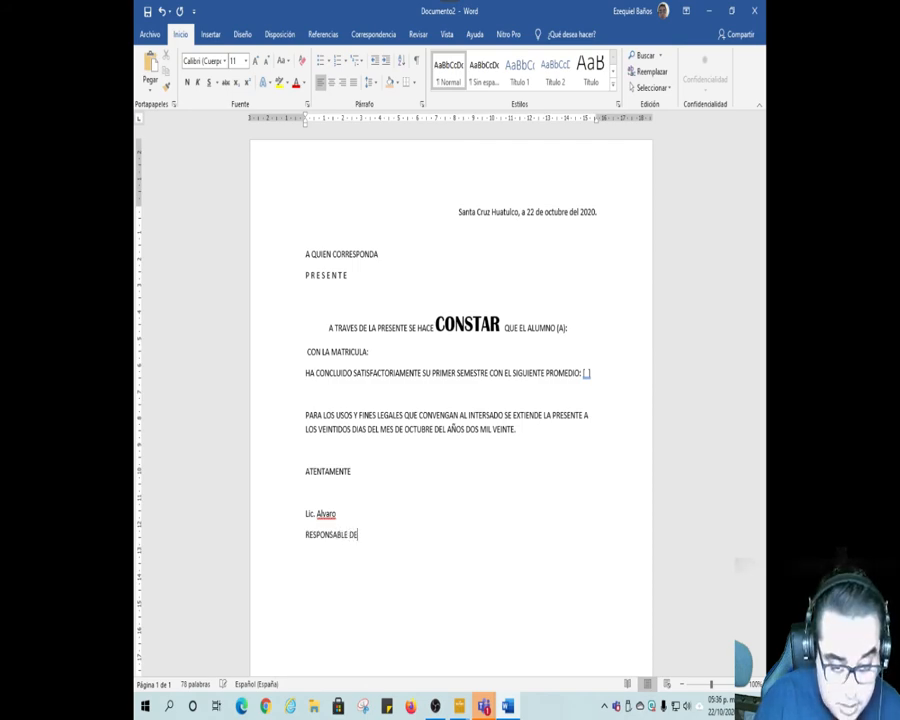
pyautogui.write(' CEA')
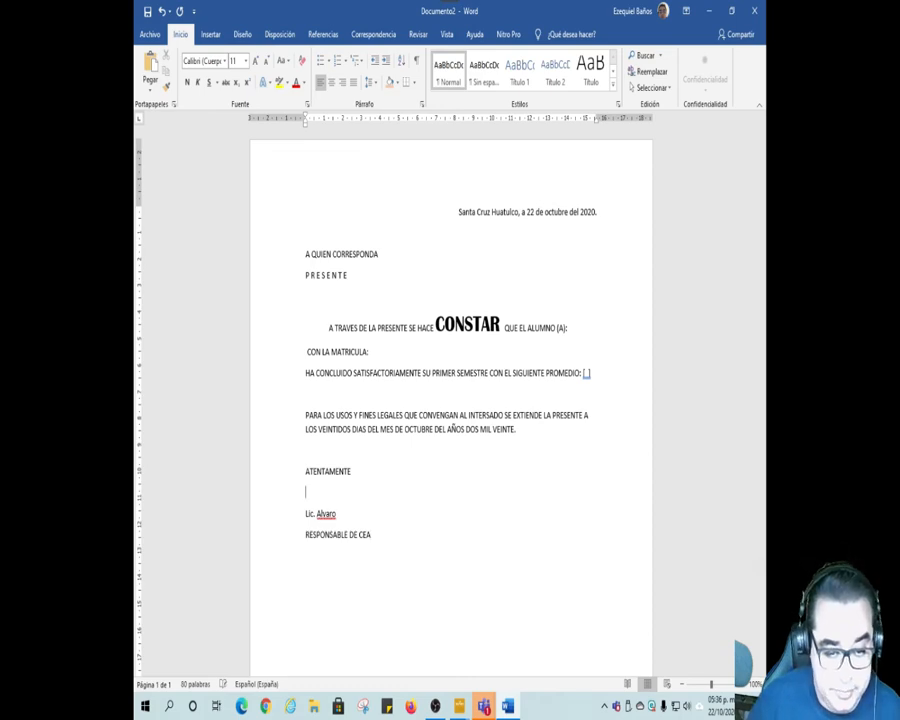
# Step: Insert an underscore signature line above the signatory's name and centre the whole block from ATENTAMENTE to RESPONSABLE DE CEA
pyautogui.press('Return')
pyautogui.write('_________________________')
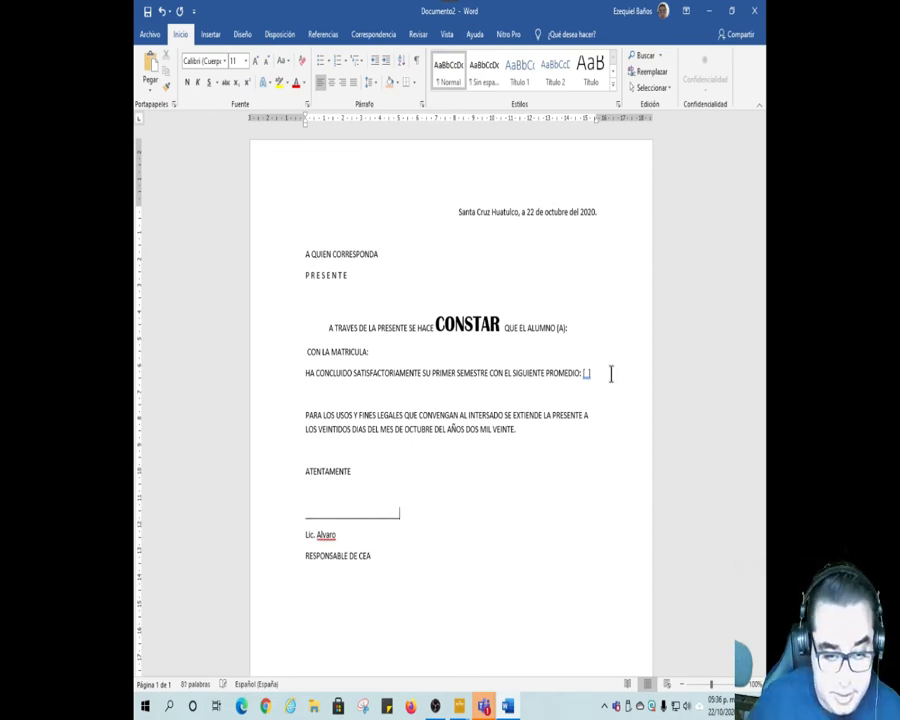
pyautogui.moveTo(304, 469); pyautogui.dragTo(394, 555)
pyautogui.click(331, 82)
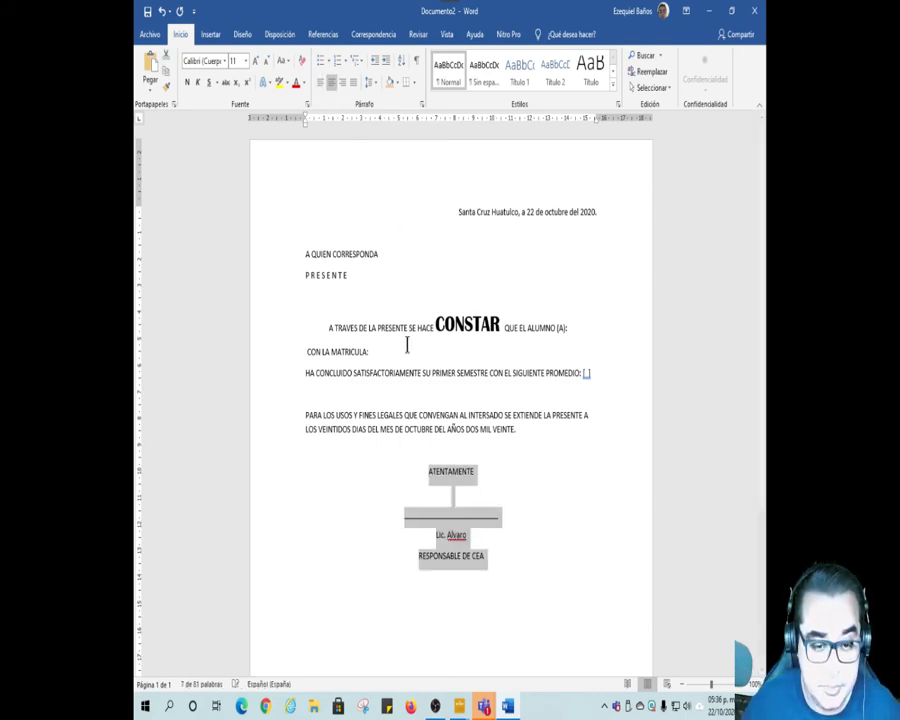
pyautogui.click(482, 508)
# Step: Italicize the place and date line at the start of the letter
pyautogui.scroll(-1, 481, 503)
pyautogui.scroll(-3, 481, 503)
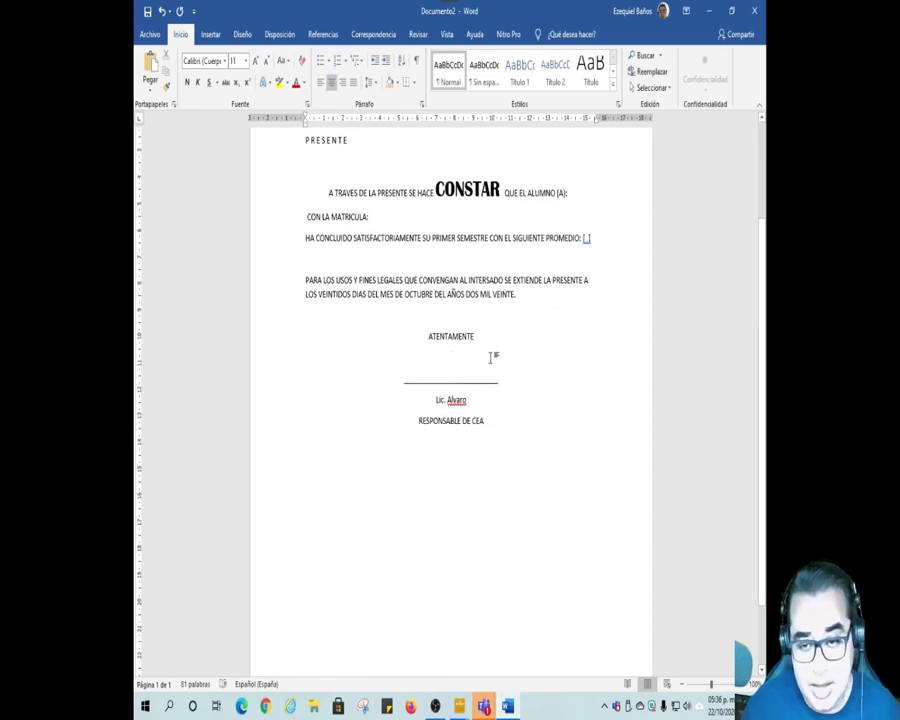
pyautogui.scroll(3, 488, 396)
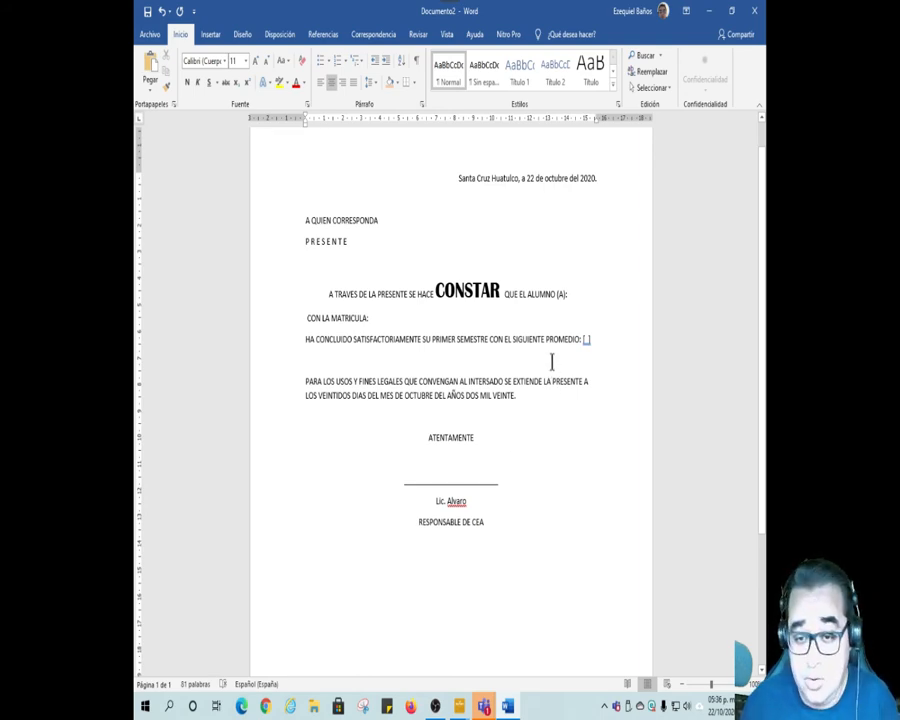
pyautogui.click(569, 290)
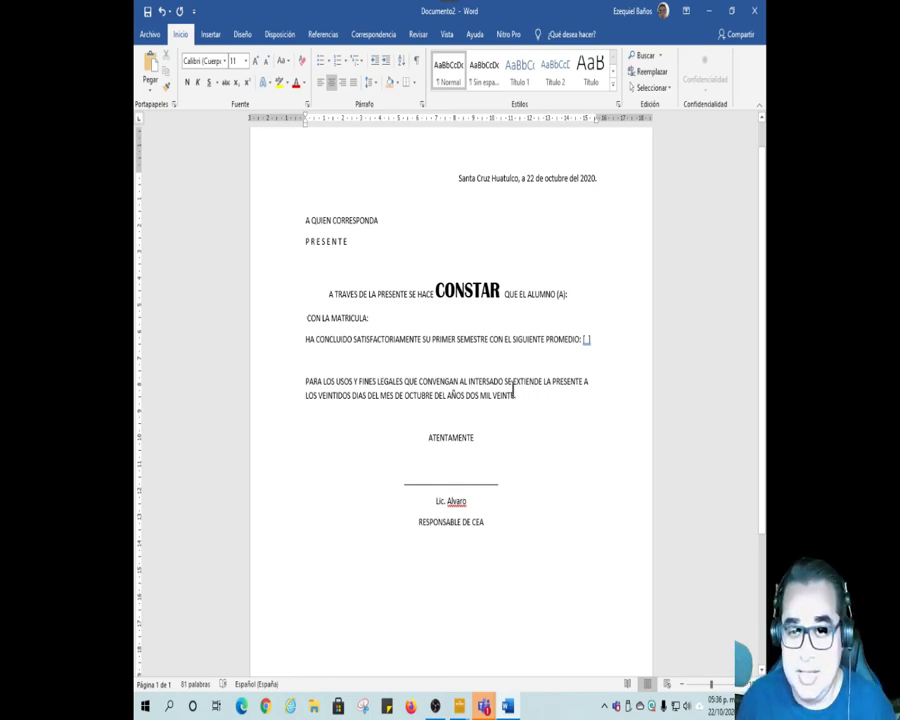
pyautogui.click(275, 183)
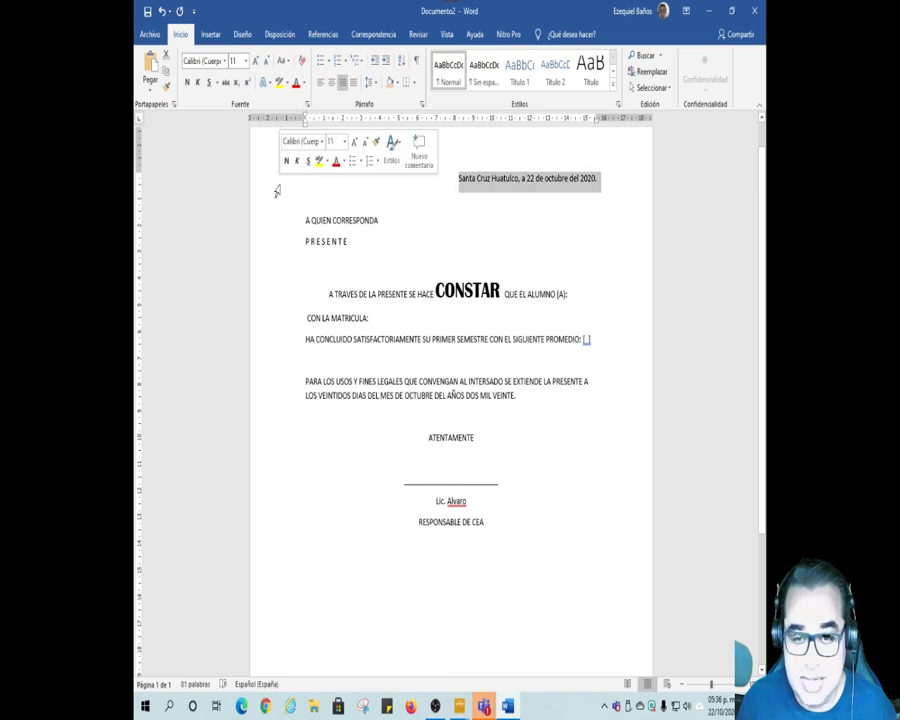
pyautogui.click(197, 82)
pyautogui.click(587, 396)
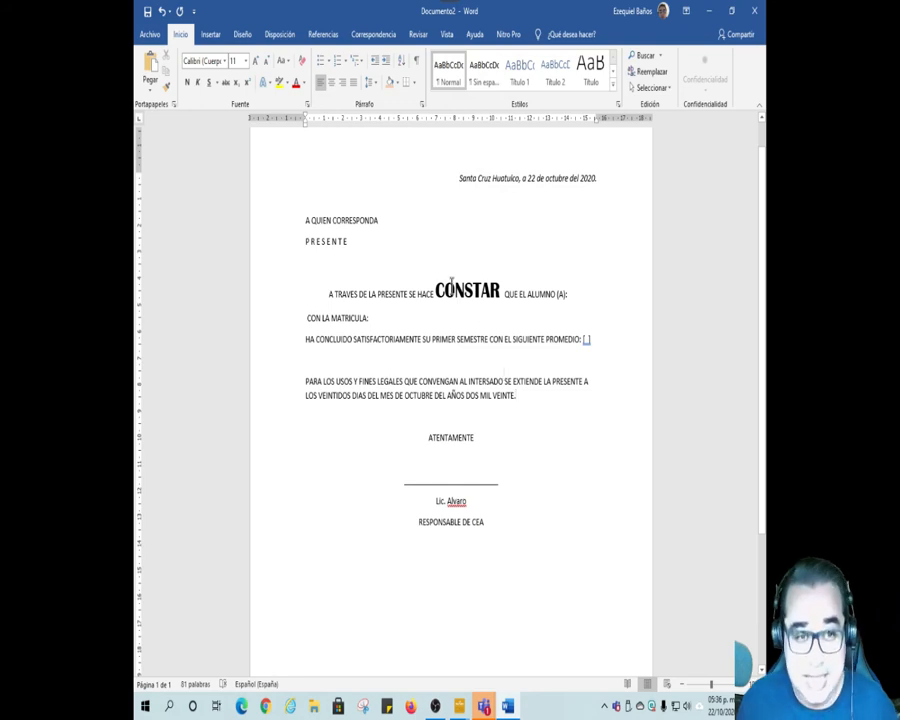
# Step: Save the letter in the Documentos folder as CONSTANCIA_INFI
pyautogui.click(150, 34)
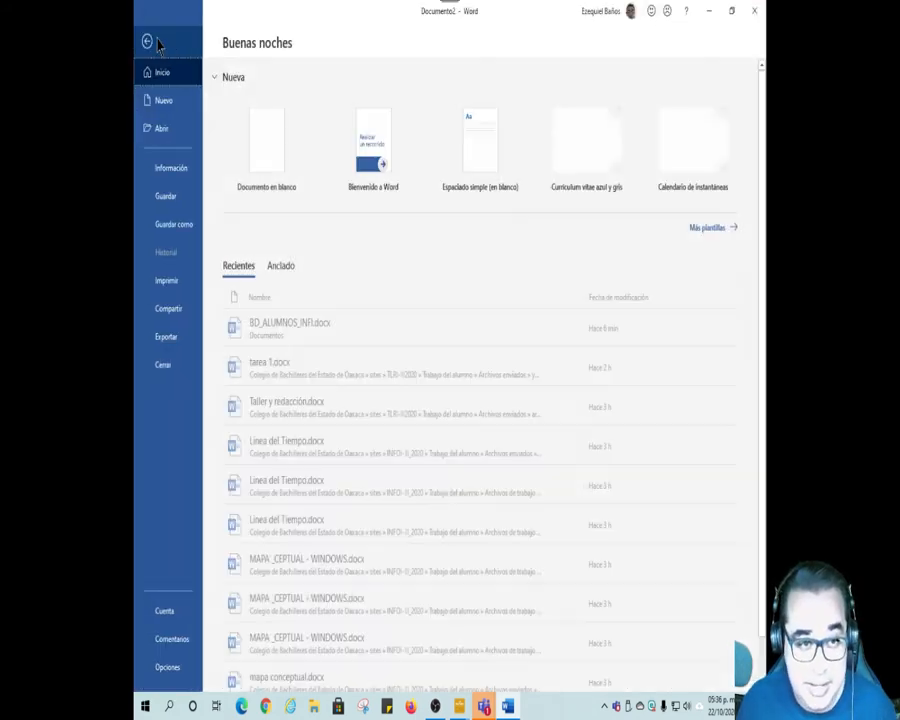
pyautogui.click(181, 195)
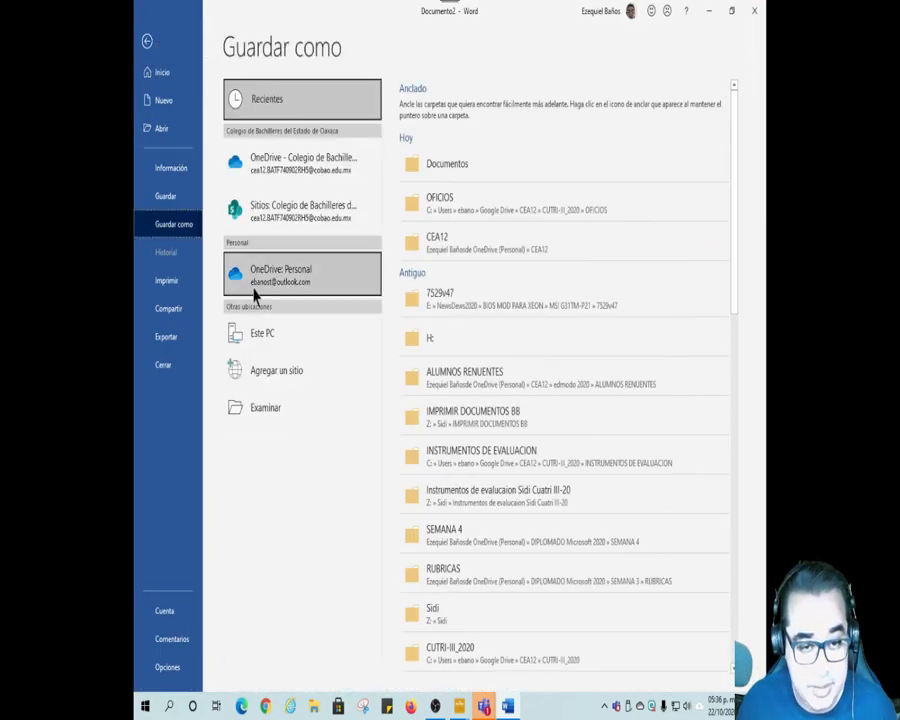
pyautogui.click(290, 412)
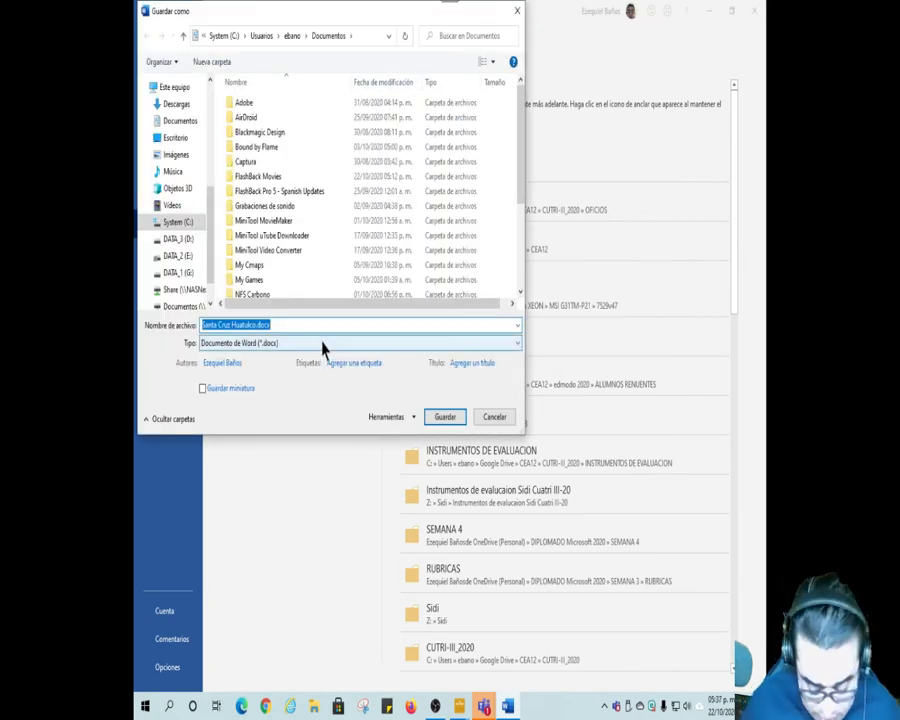
pyautogui.write('CONSTANCIA_INF')
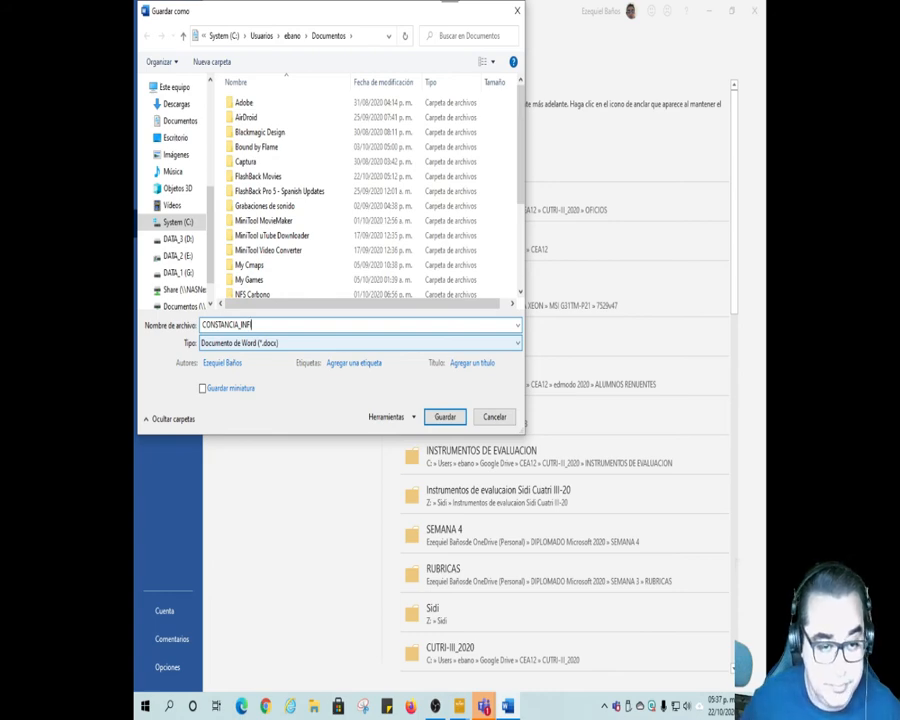
pyautogui.write('I')
pyautogui.press('Return')
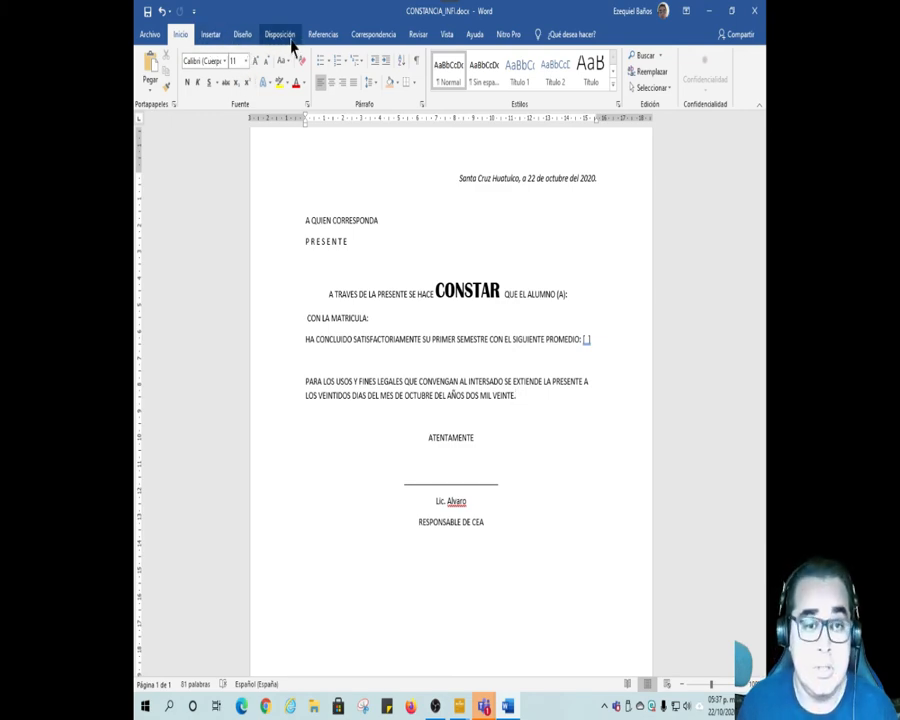
# Step: Start the mail merge with the document type set to a normal Word document
pyautogui.click(375, 36)
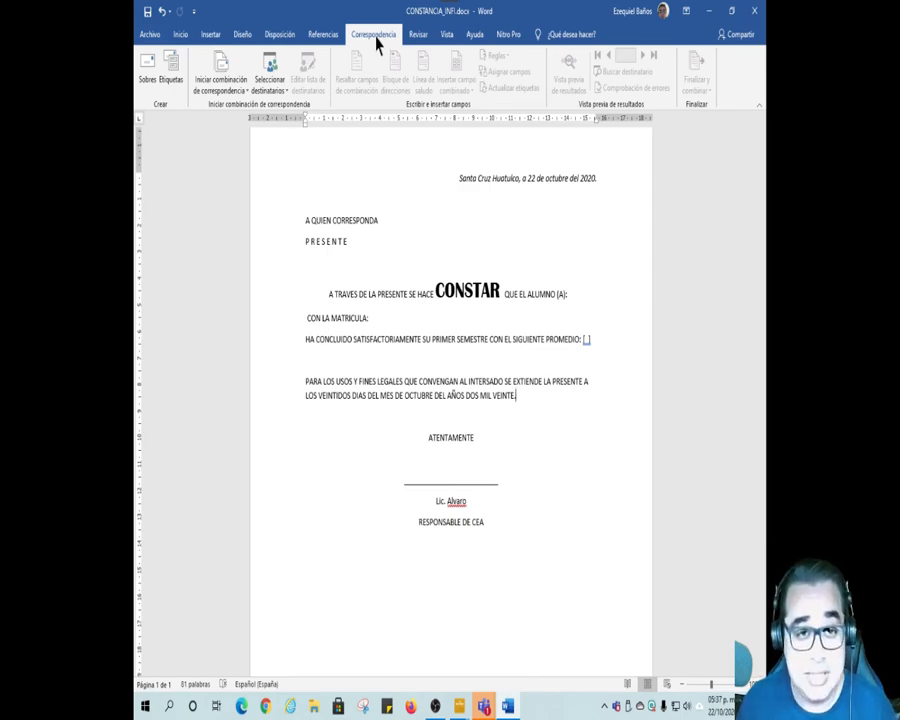
pyautogui.click(249, 97)
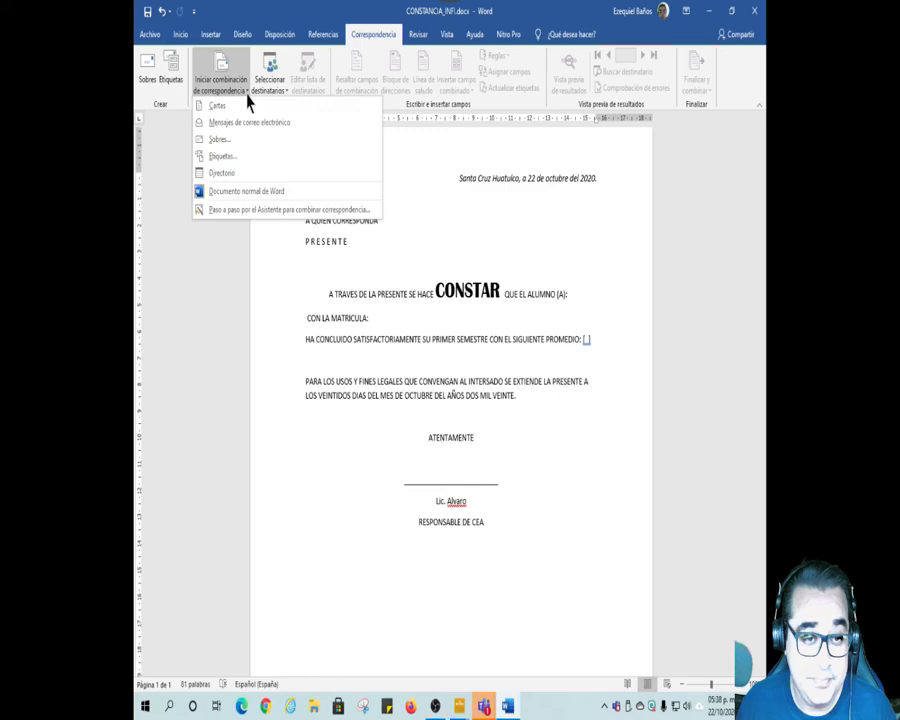
pyautogui.click(280, 194)
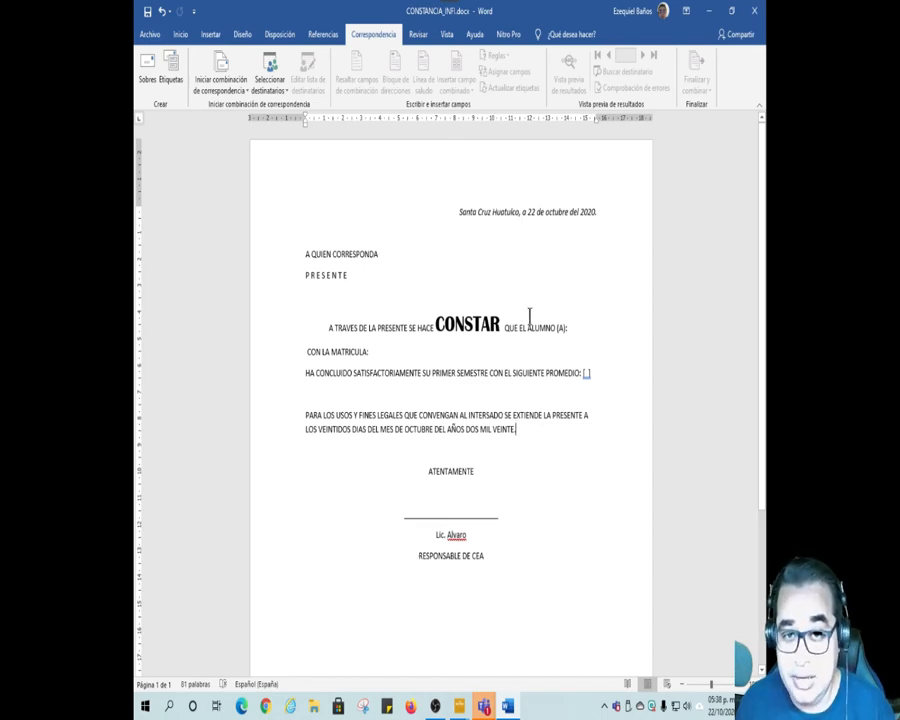
# Step: Use the existing list BD_ALUMNOS_INFI.docx from the Documentos folder as the mail merge recipients
pyautogui.click(286, 96)
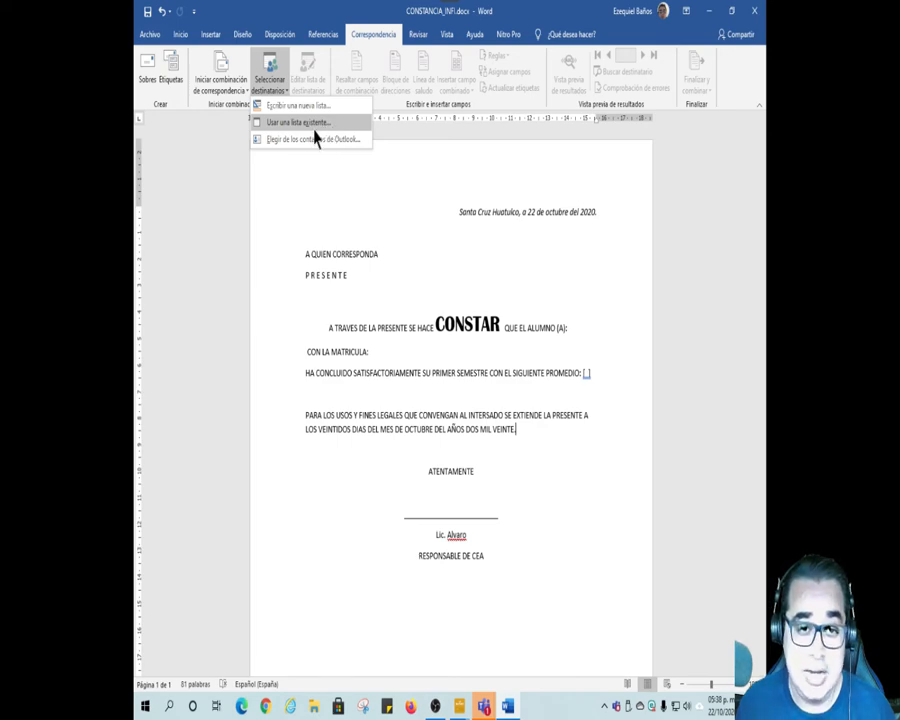
pyautogui.click(313, 124)
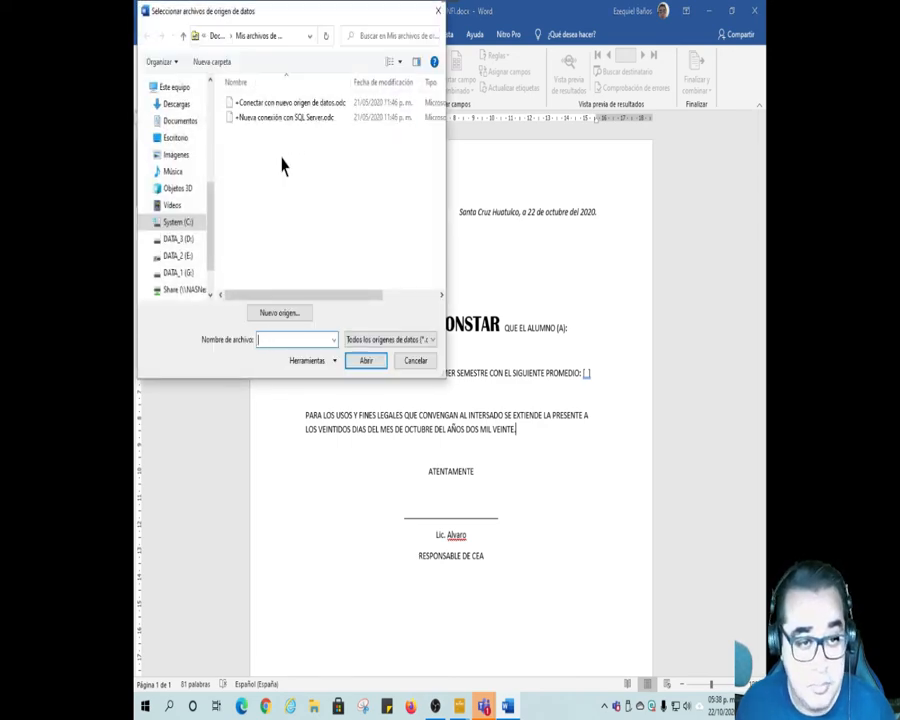
pyautogui.click(188, 124)
pyautogui.moveTo(444, 161); pyautogui.dragTo(458, 263)
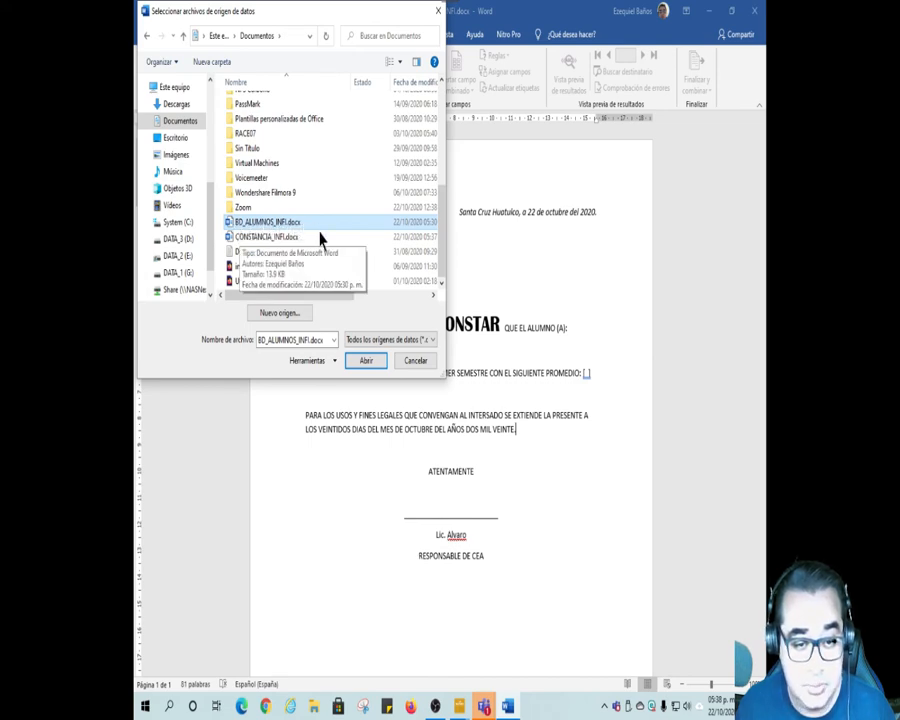
pyautogui.click(368, 360)
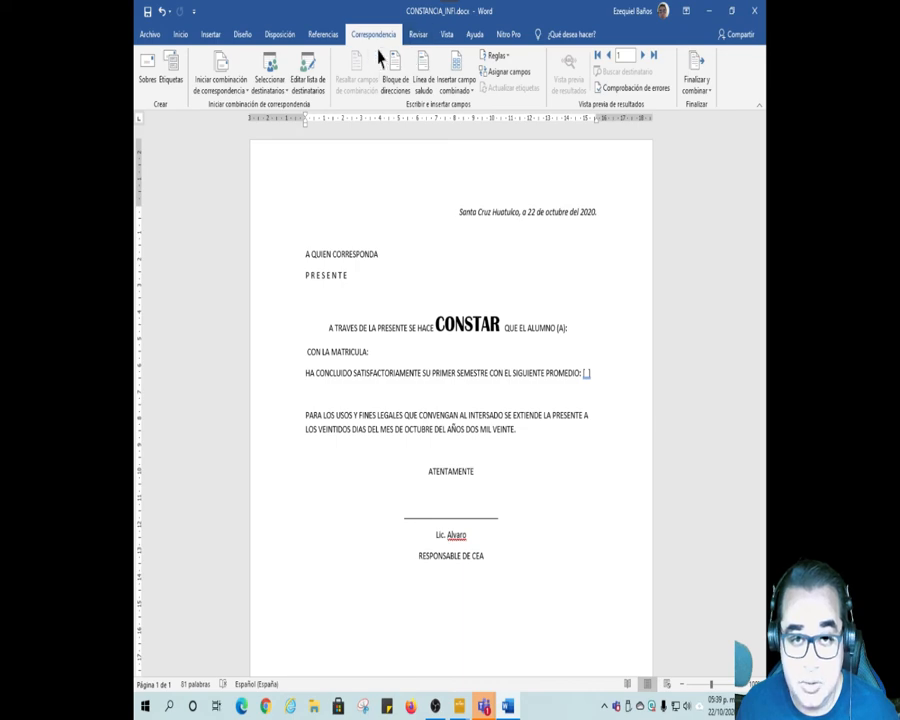
# Step: Insert the Nombre and Apellidos merge fields after "QUE EL ALUMNO (A):"
pyautogui.click(473, 92)
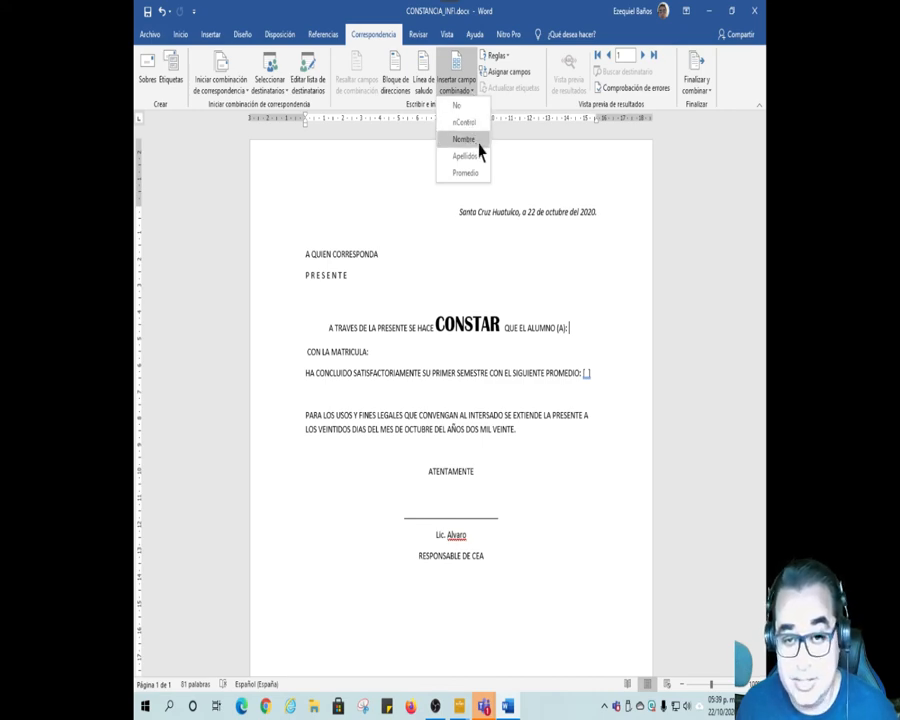
pyautogui.click(476, 141)
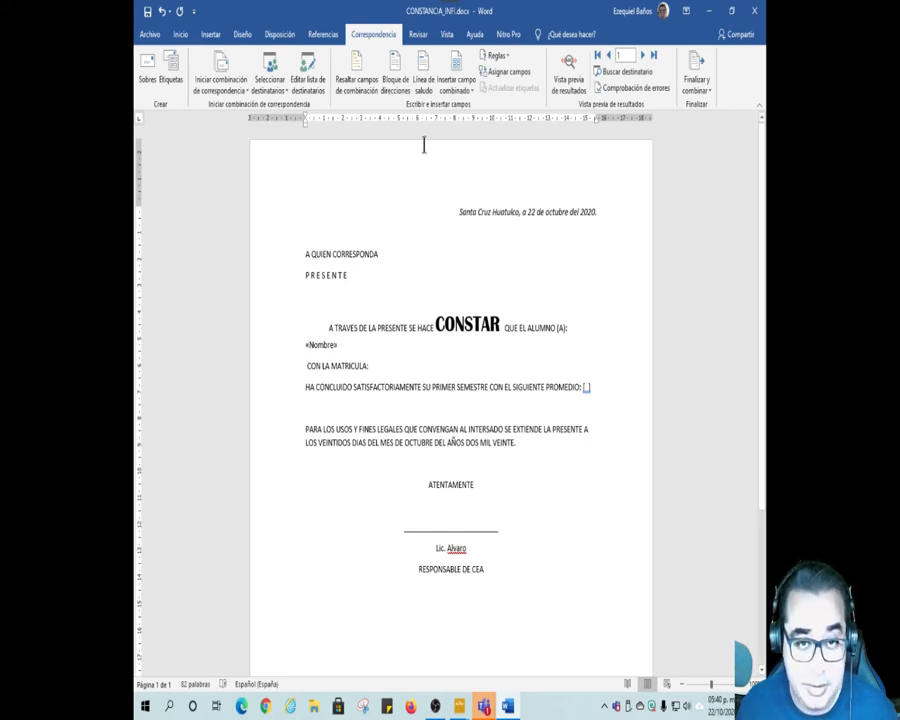
pyautogui.click(474, 91)
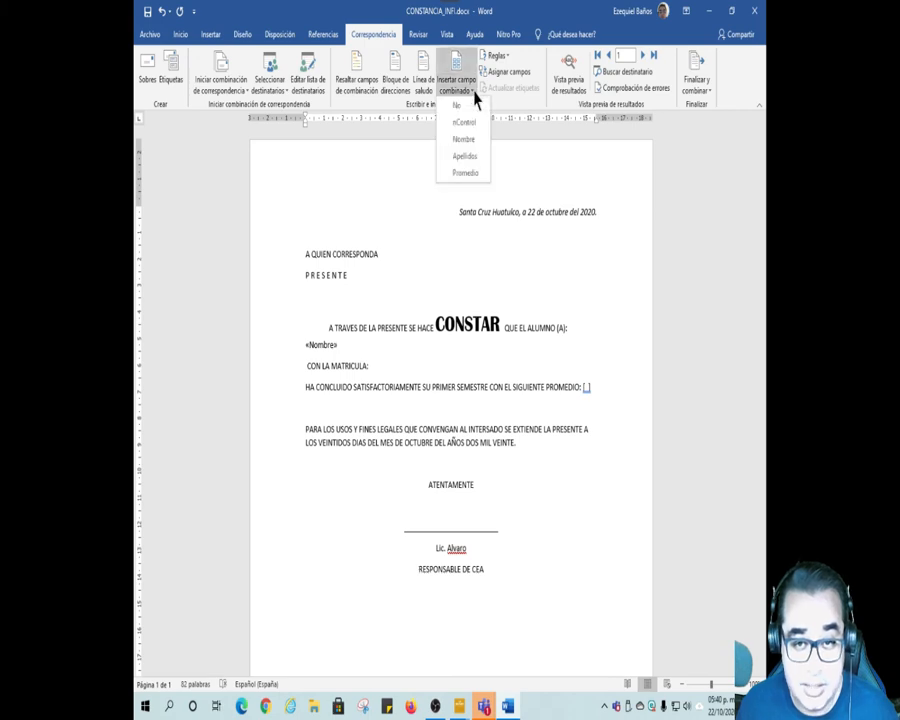
pyautogui.click(468, 156)
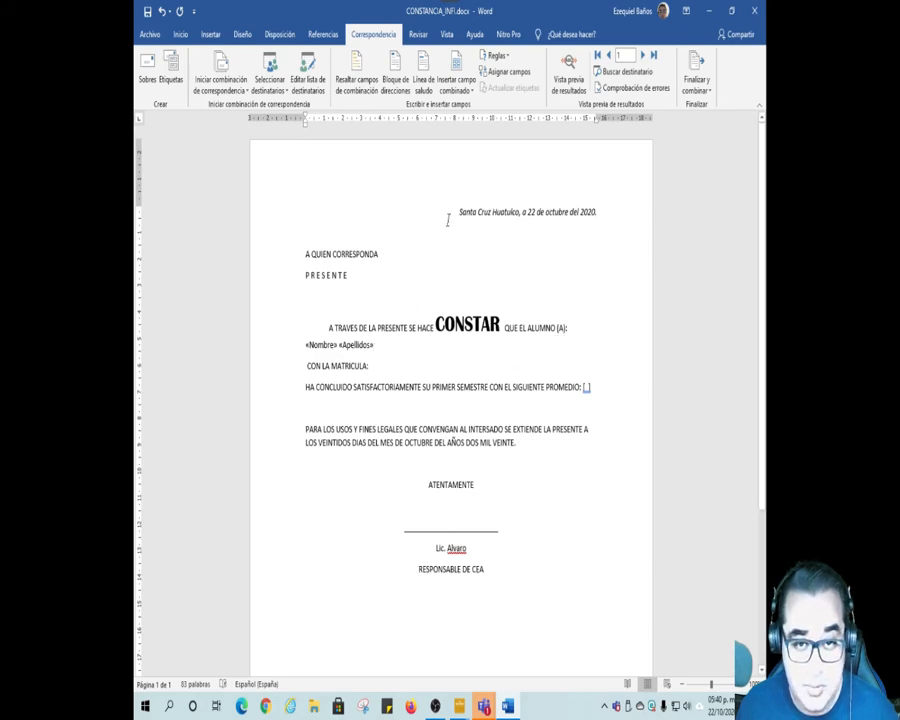
# Step: Insert the nControl merge field after "CON LA MATRICULA:" and the Promedio field inside the brackets after "PROMEDIO:"
pyautogui.click(472, 98)
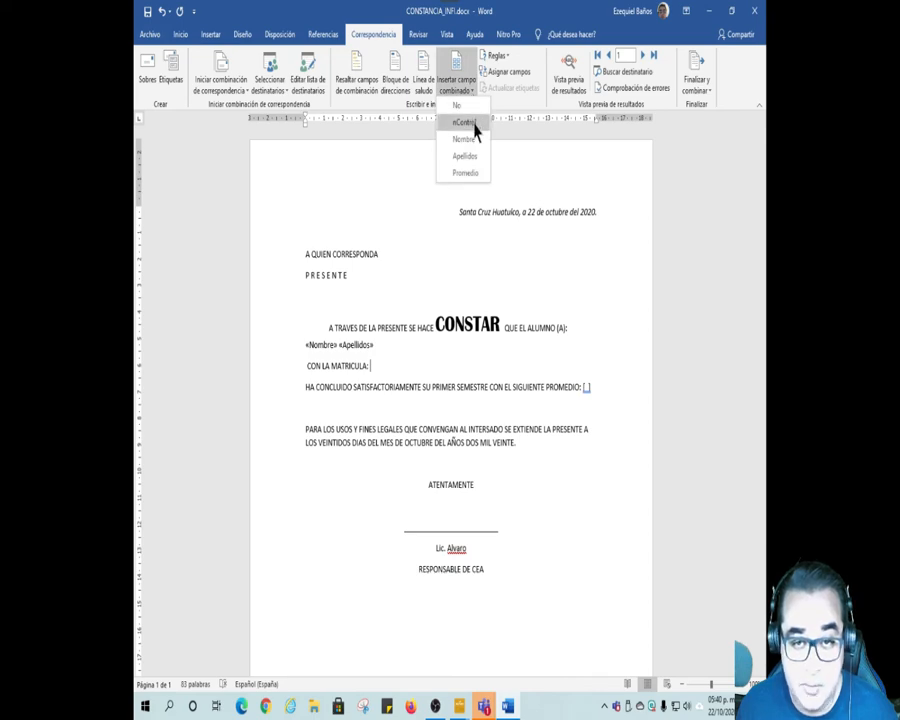
pyautogui.click(475, 125)
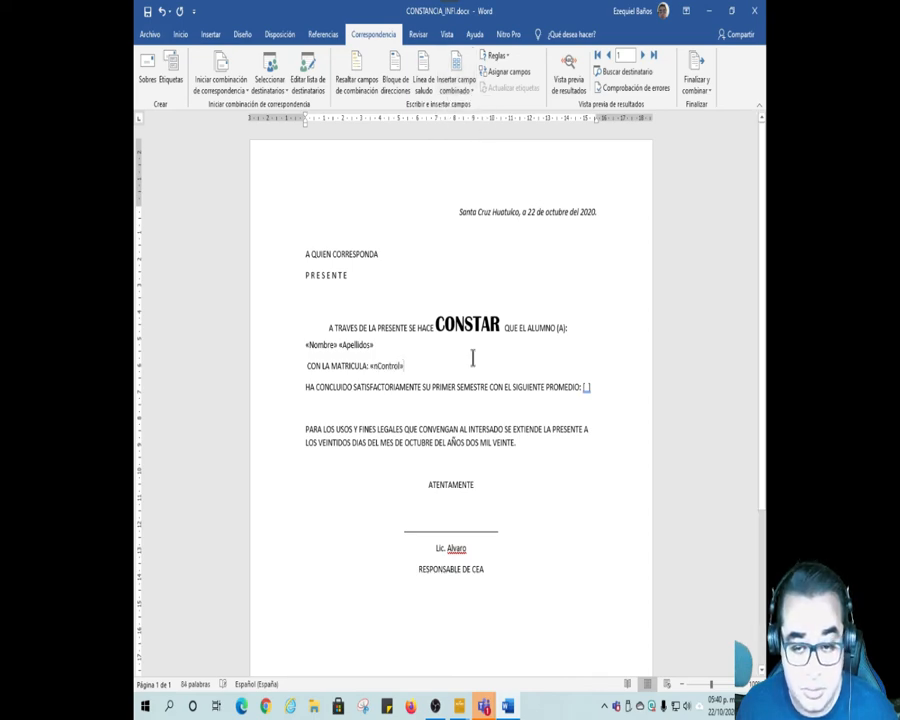
pyautogui.click(586, 387)
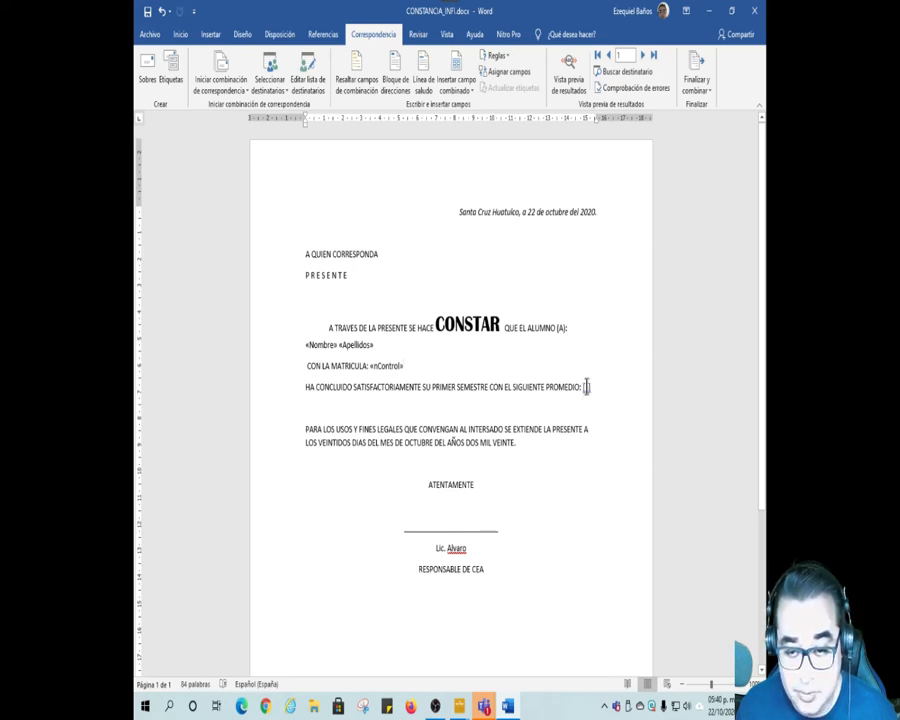
pyautogui.click(463, 90)
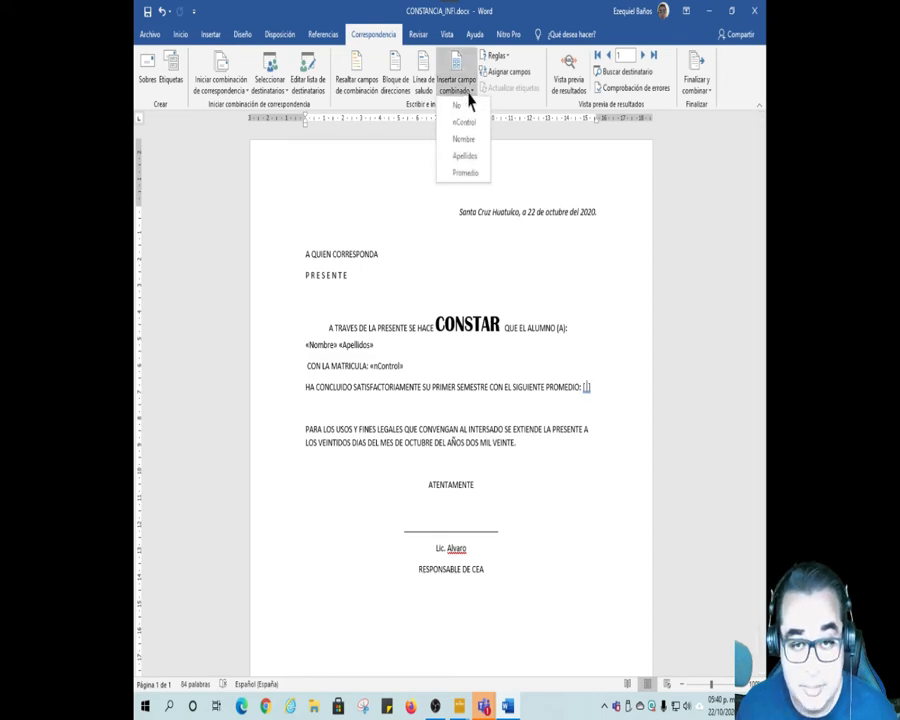
pyautogui.click(464, 173)
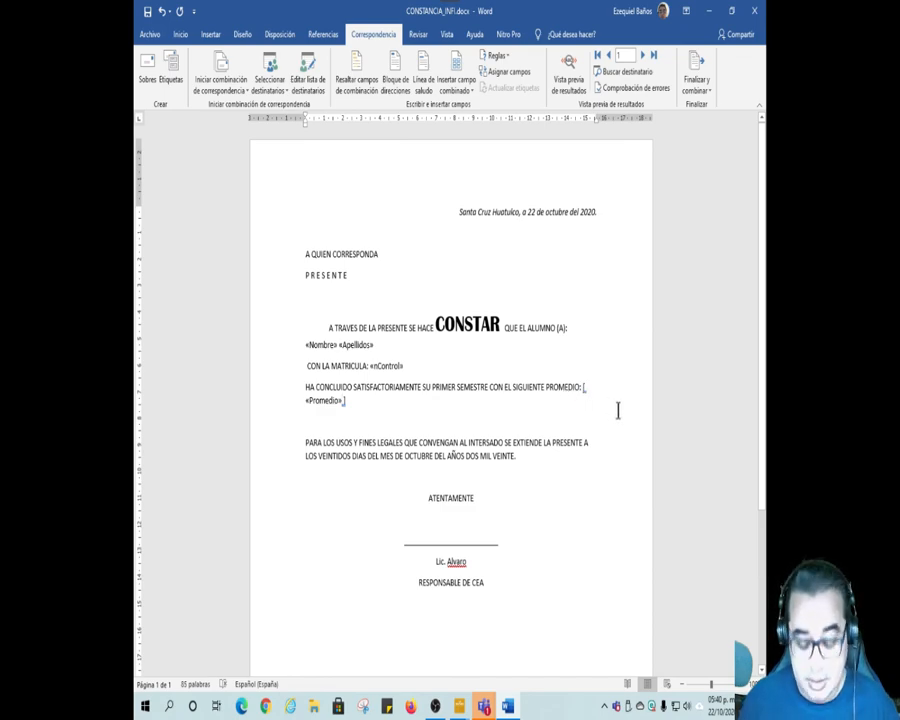
# Step: Move the bracketed Promedio field onto its own line and center it
pyautogui.press('Return')
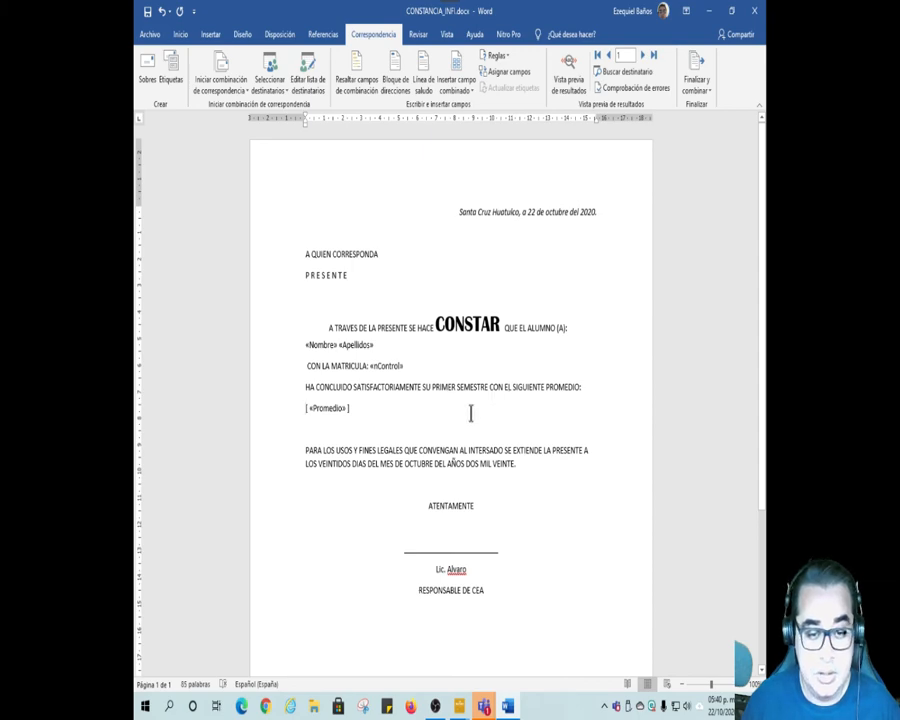
pyautogui.click(180, 34)
pyautogui.click(330, 82)
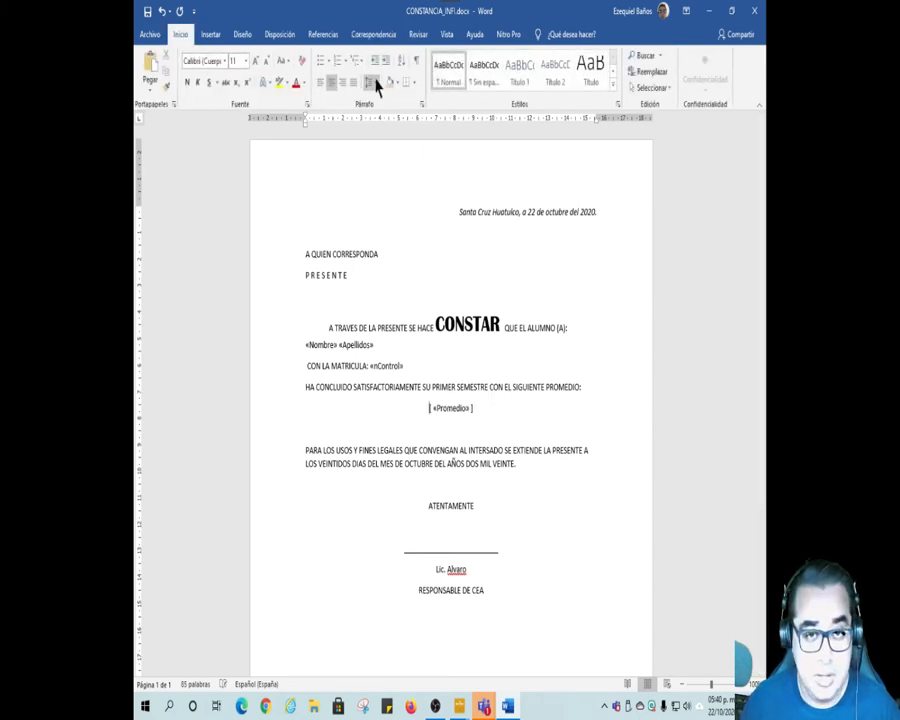
# Step: Enlarge the bracketed Promedio field to 14 pt
pyautogui.click(373, 34)
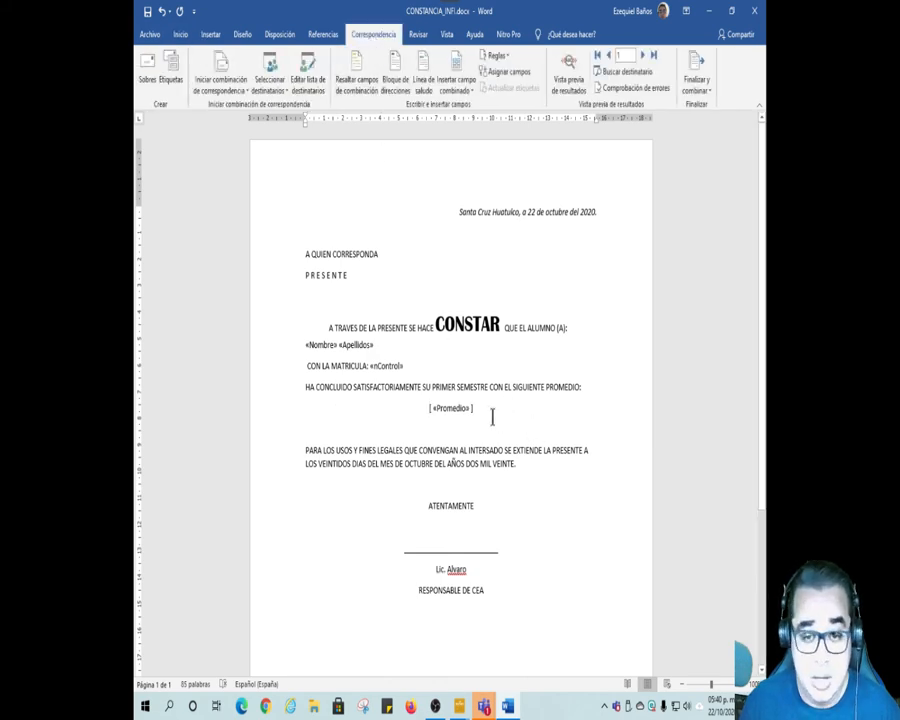
pyautogui.moveTo(474, 409); pyautogui.dragTo(426, 412)
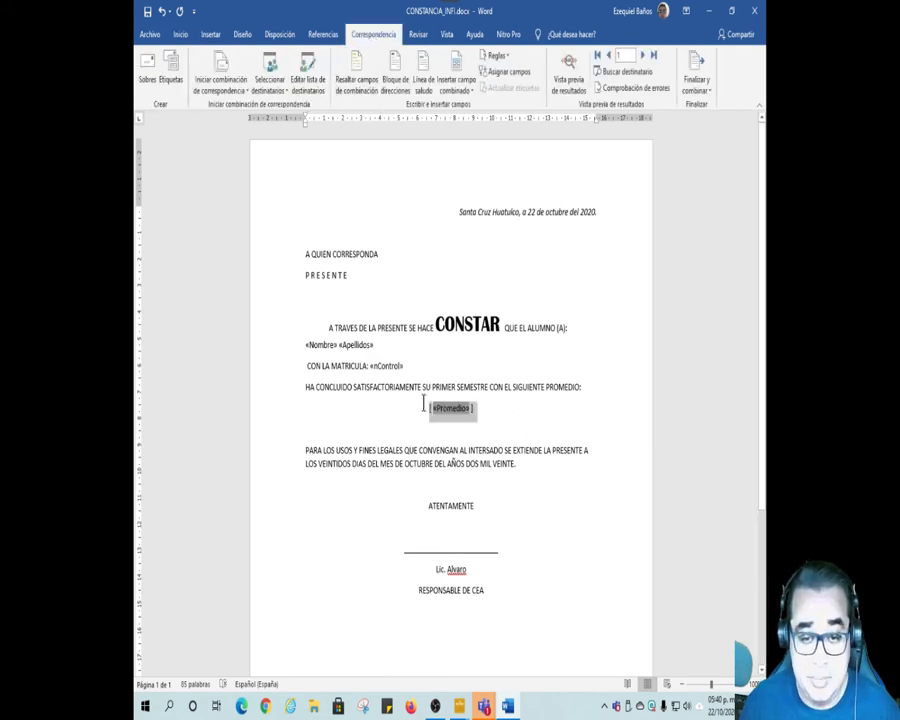
pyautogui.click(180, 34)
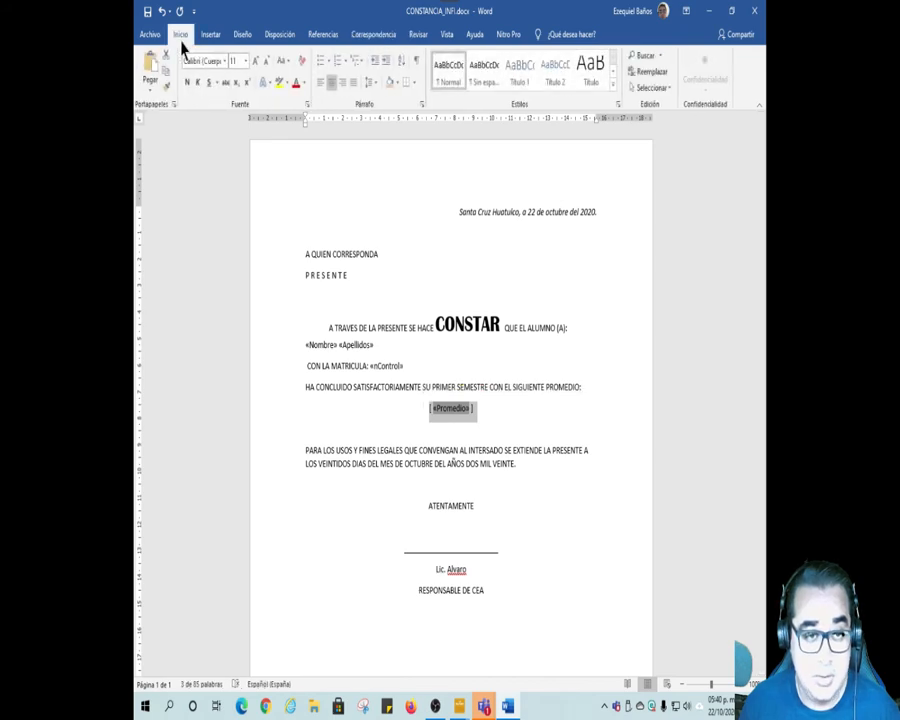
pyautogui.click(256, 62)
pyautogui.click(256, 62)
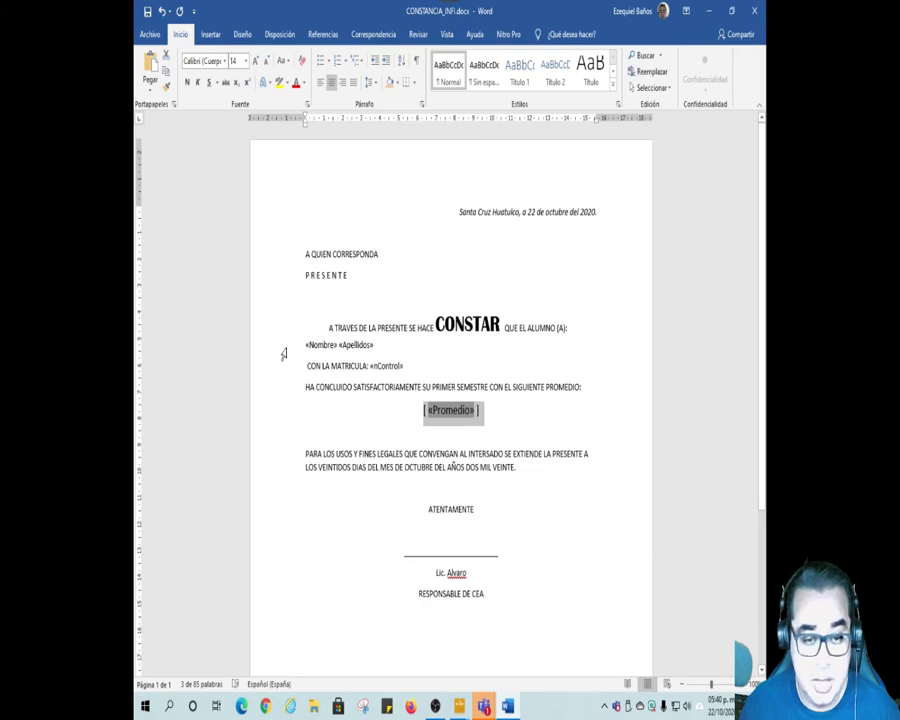
# Step: Format the Nombre and Apellidos fields in 14 pt Bahnschrift Light
pyautogui.click(281, 345)
pyautogui.click(256, 62)
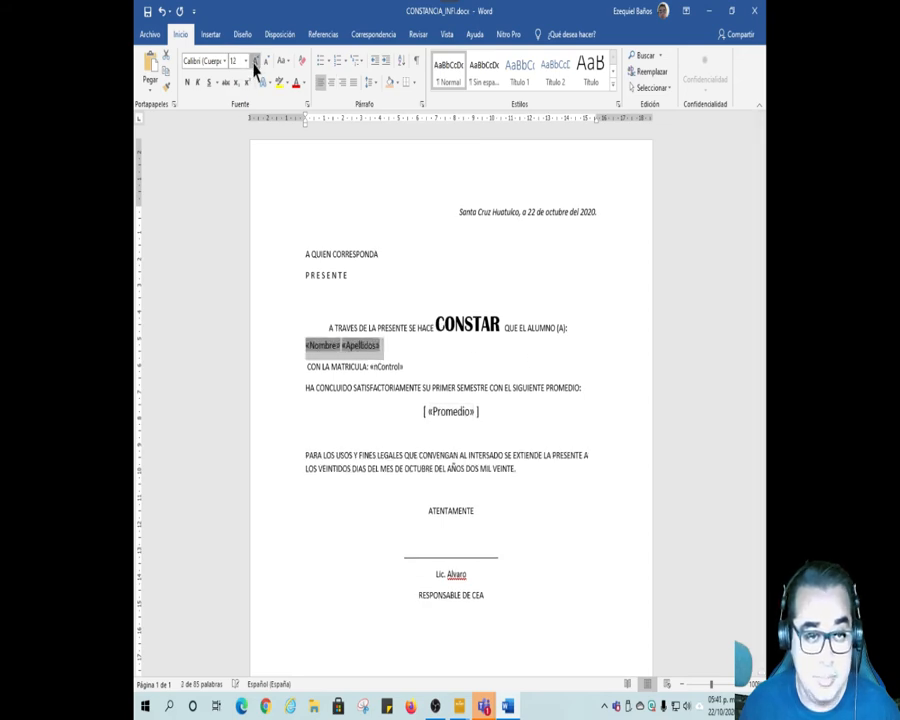
pyautogui.click(256, 62)
pyautogui.click(225, 62)
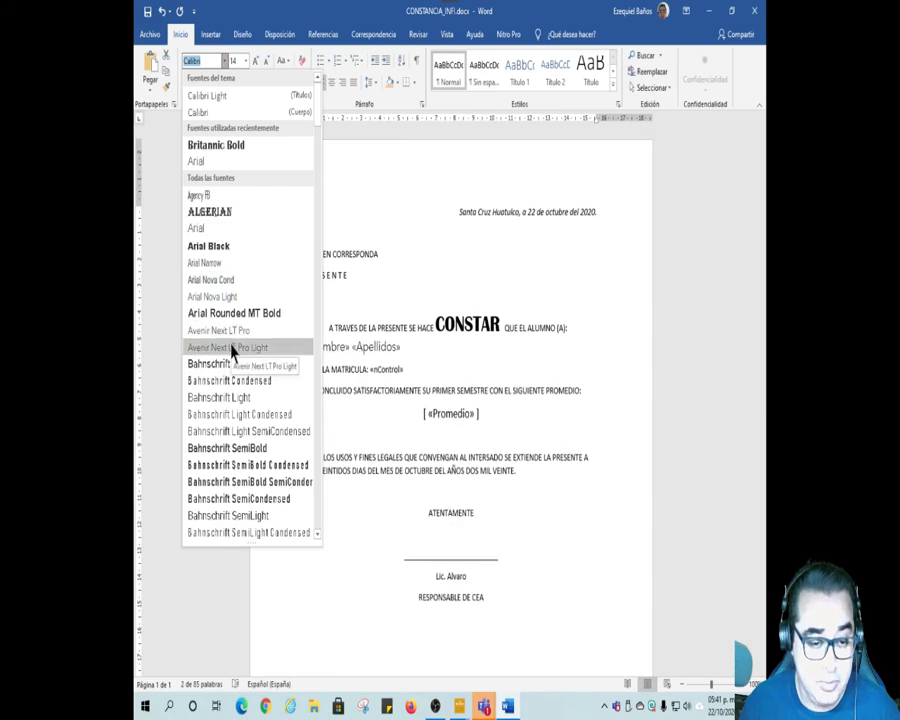
pyautogui.scroll(-5, 232, 350)
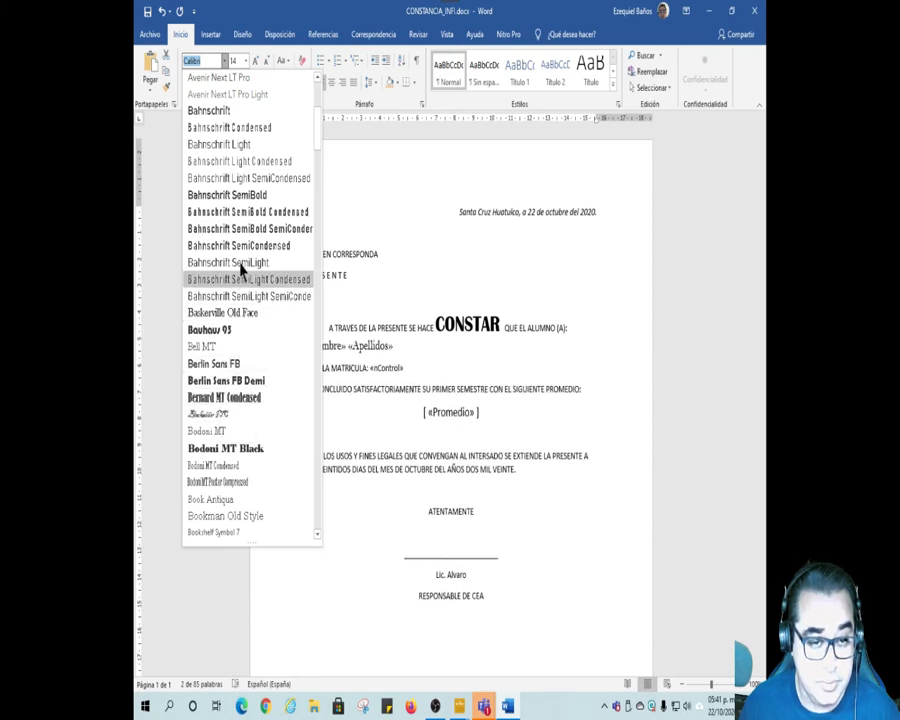
pyautogui.click(225, 144)
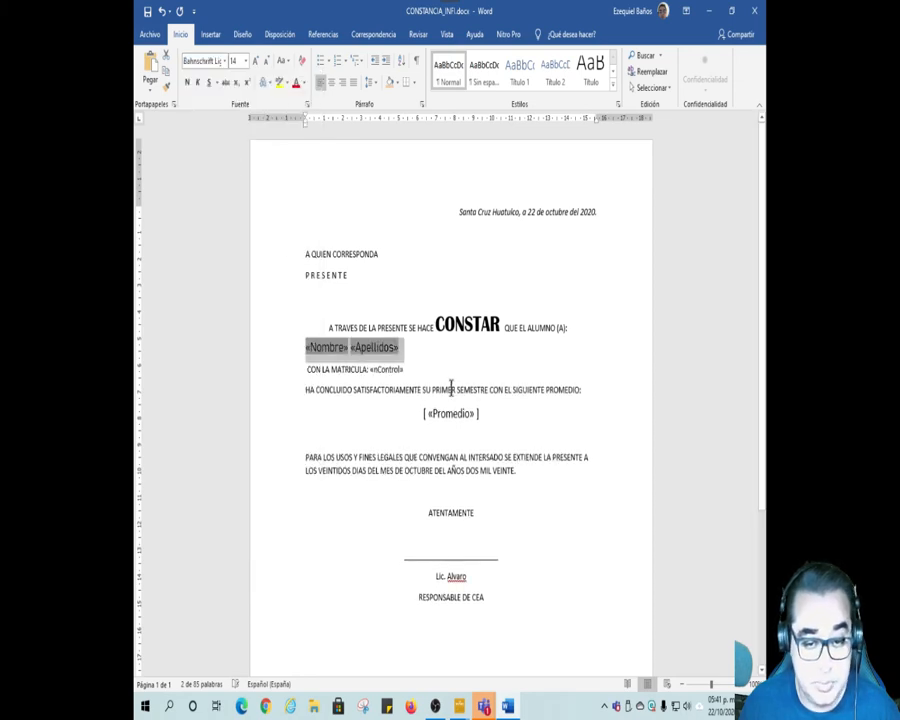
pyautogui.click(504, 438)
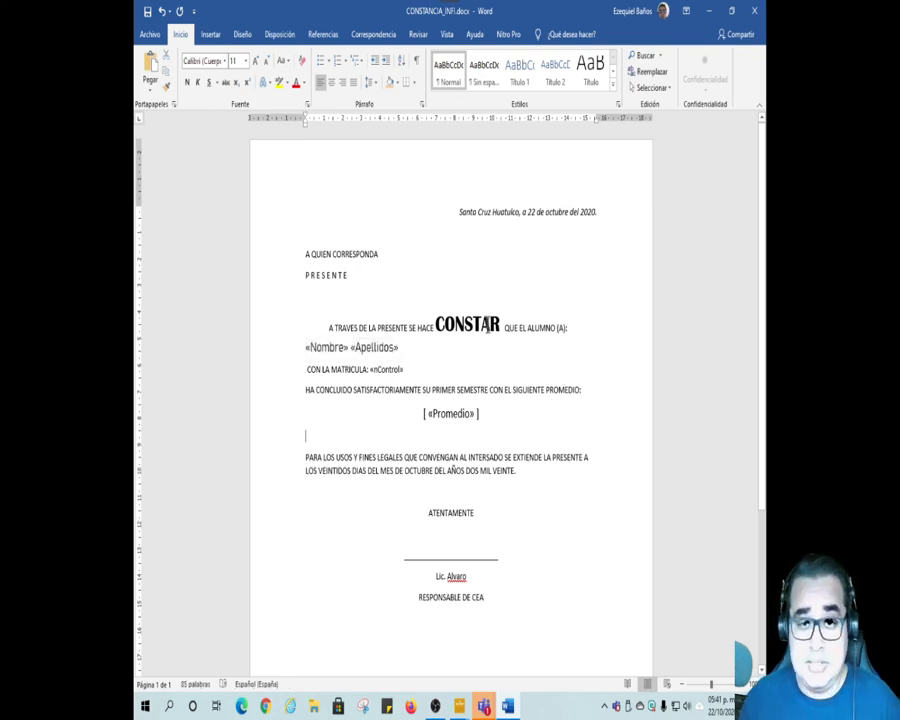
# Step: Preview the merge results and enlarge the enrolment number after "CON LA MATRICULA:" to 16 pt
pyautogui.click(390, 42)
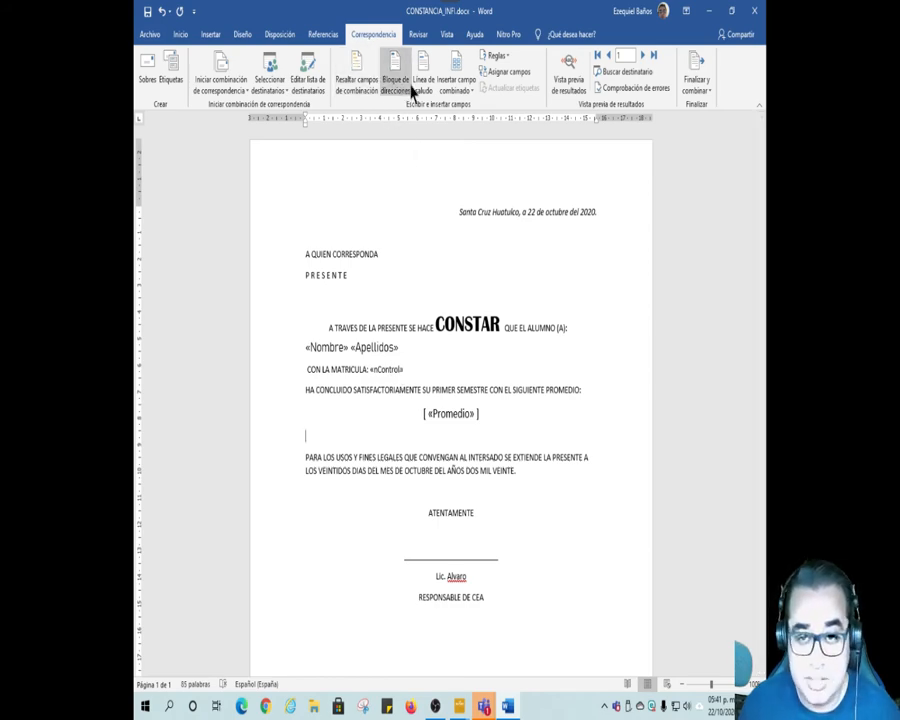
pyautogui.click(569, 84)
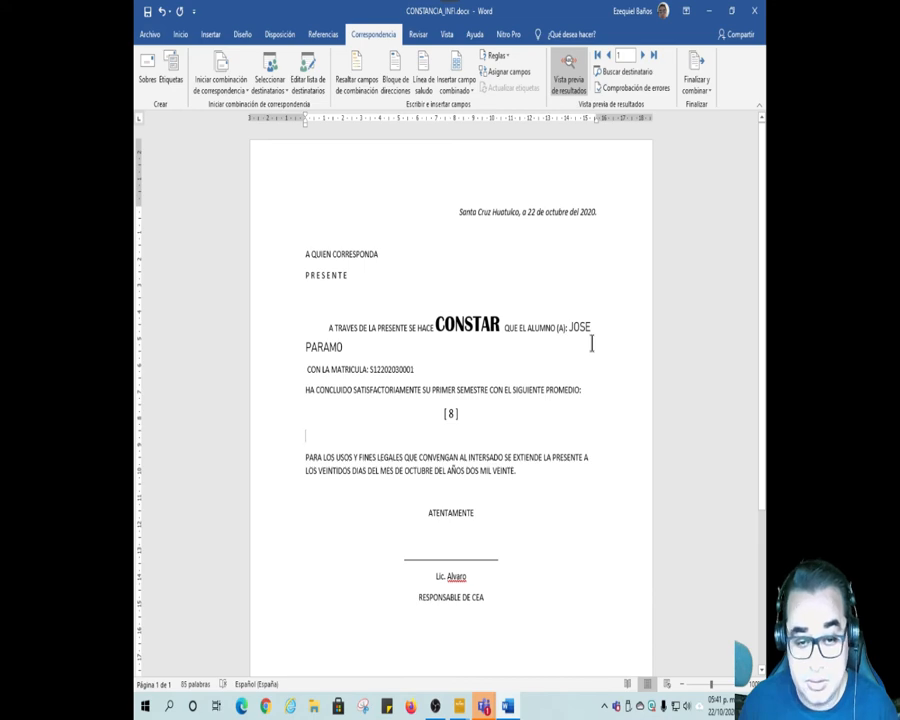
pyautogui.moveTo(370, 369); pyautogui.dragTo(416, 371)
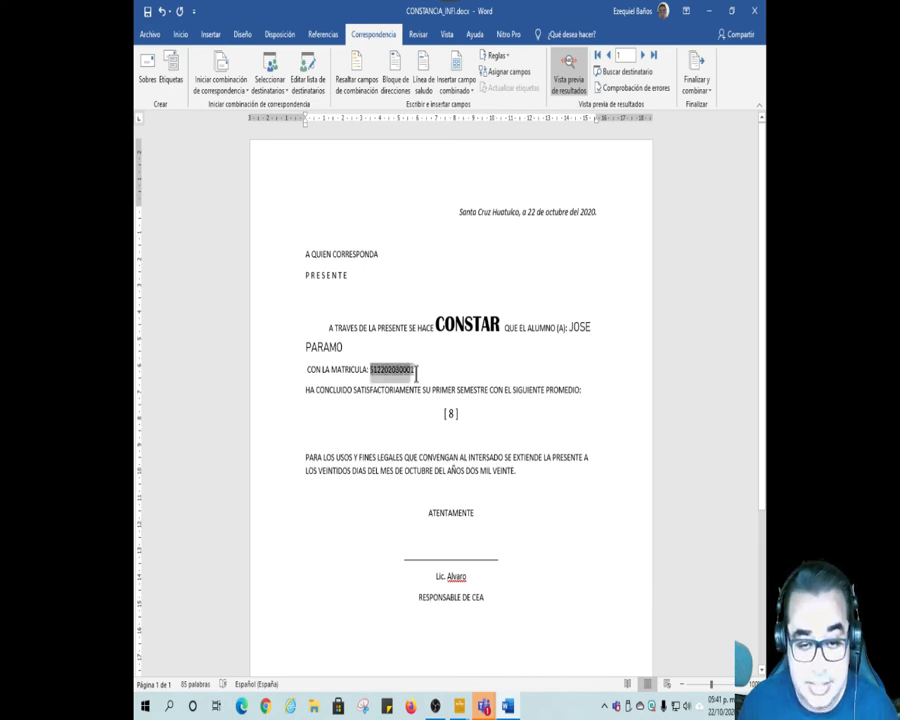
pyautogui.click(180, 38)
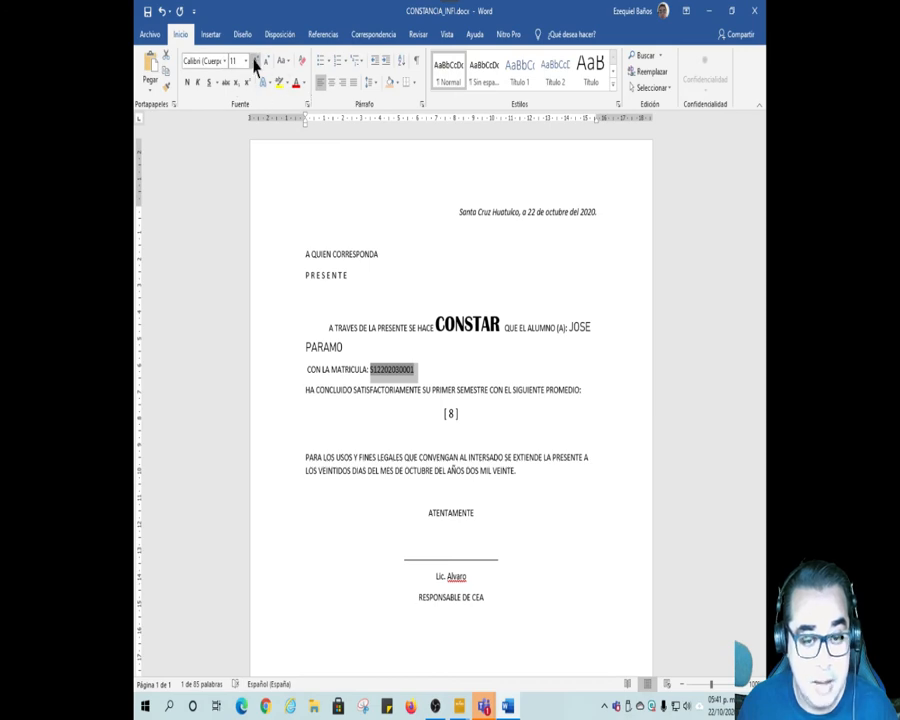
pyautogui.click(255, 62)
pyautogui.click(255, 62)
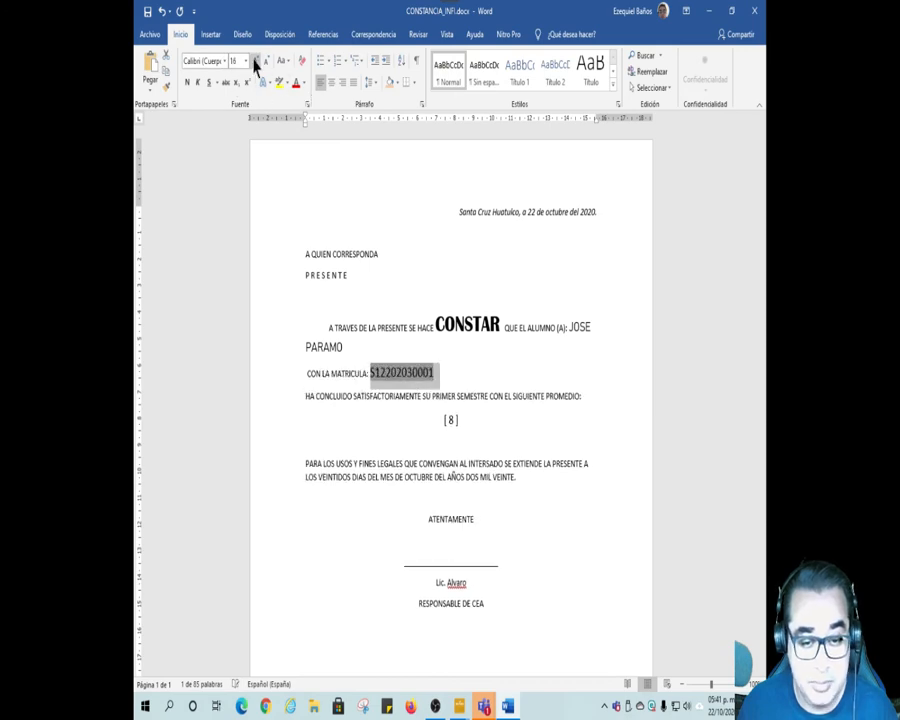
pyautogui.click(488, 373)
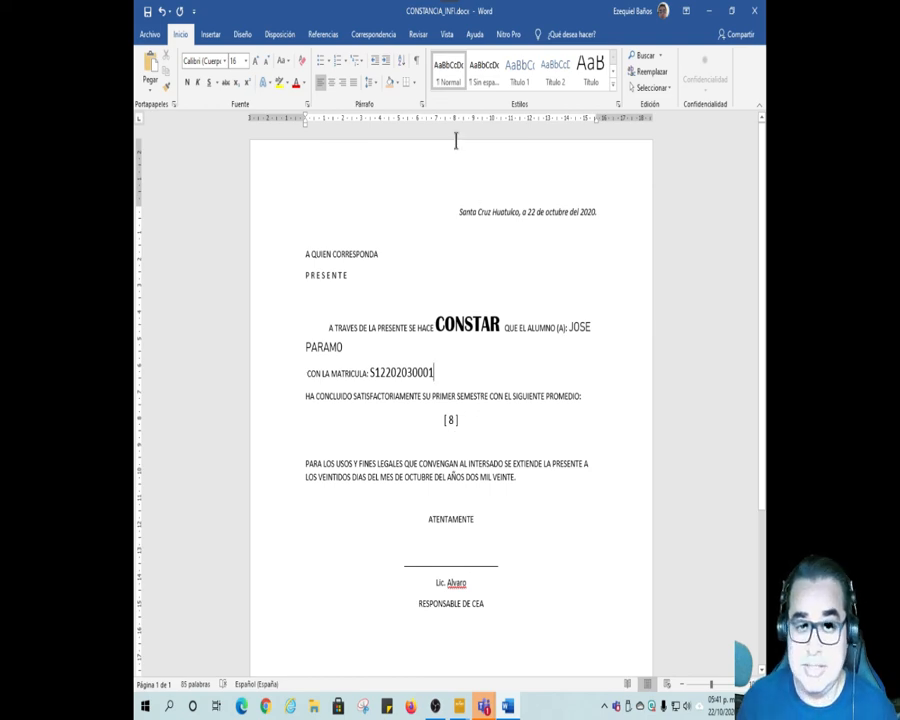
# Step: Compare the merge field placeholders with the previewed data and browse the recipient records, including the first and last
pyautogui.click(376, 35)
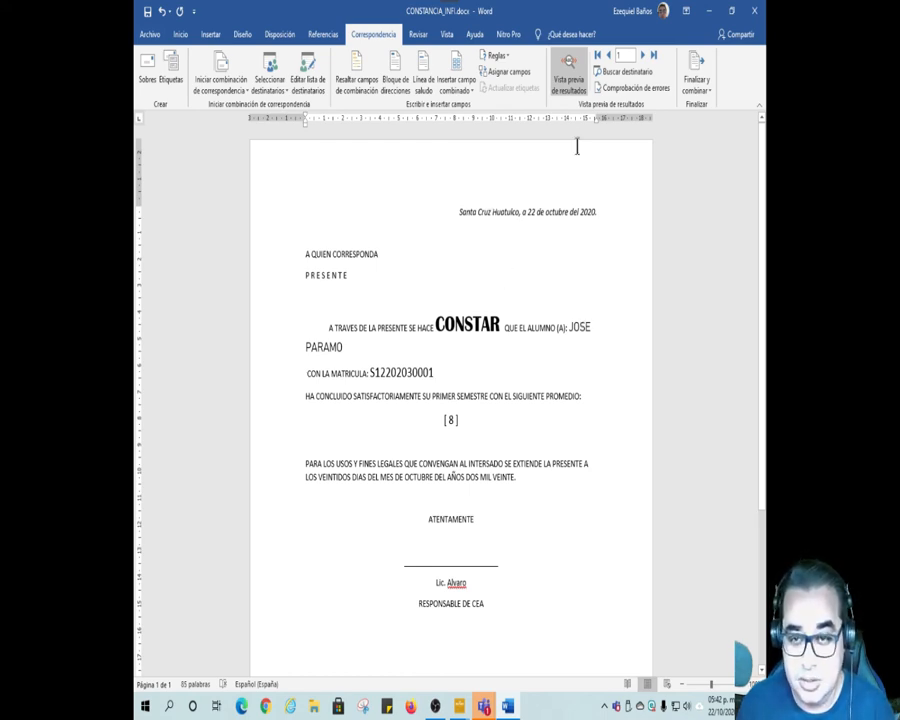
pyautogui.click(575, 88)
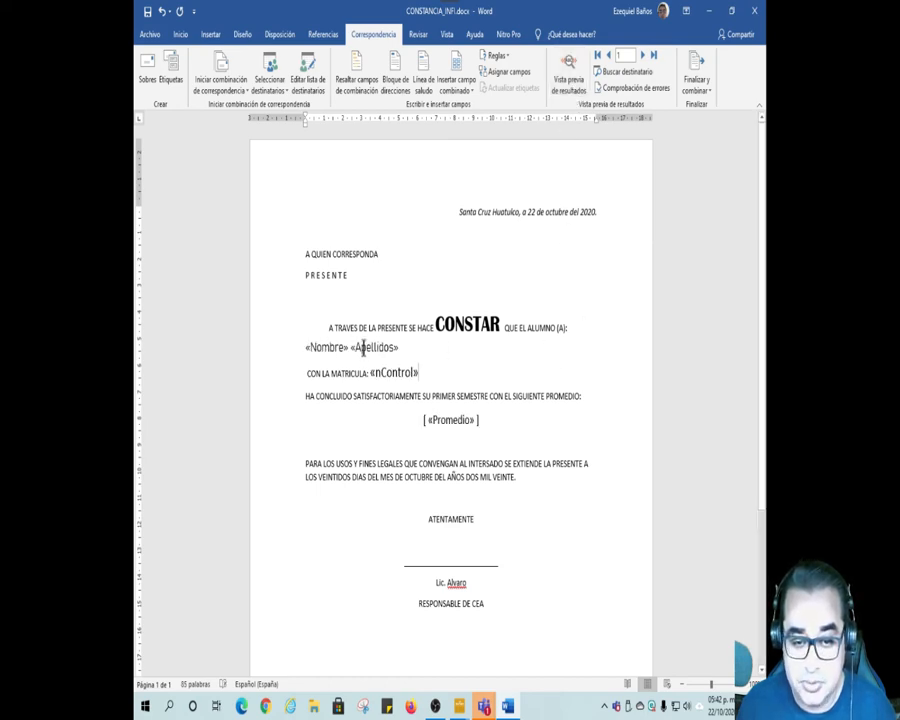
pyautogui.click(570, 84)
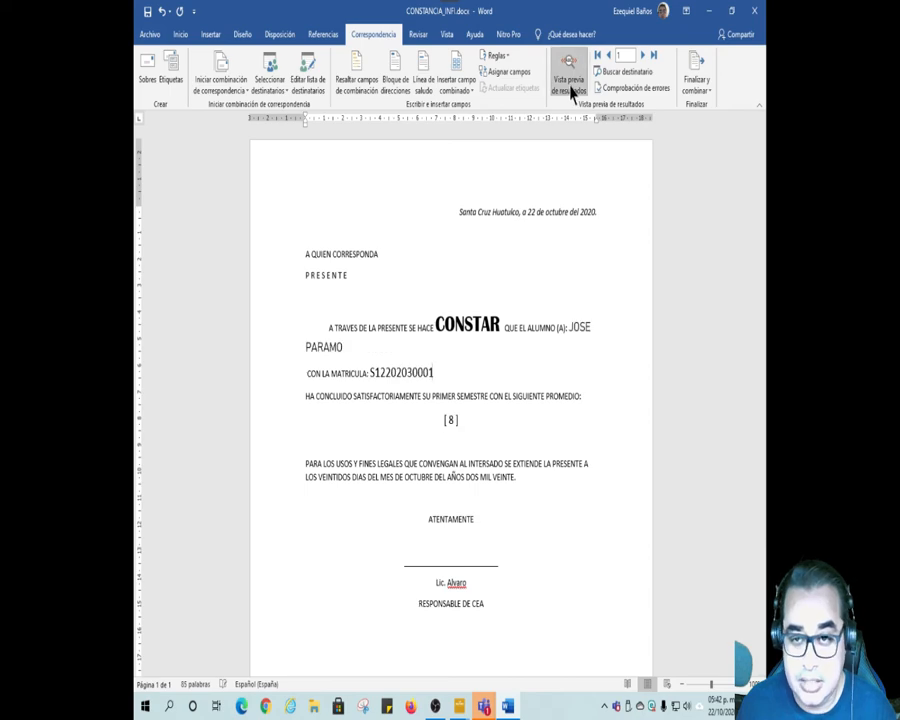
pyautogui.click(645, 57)
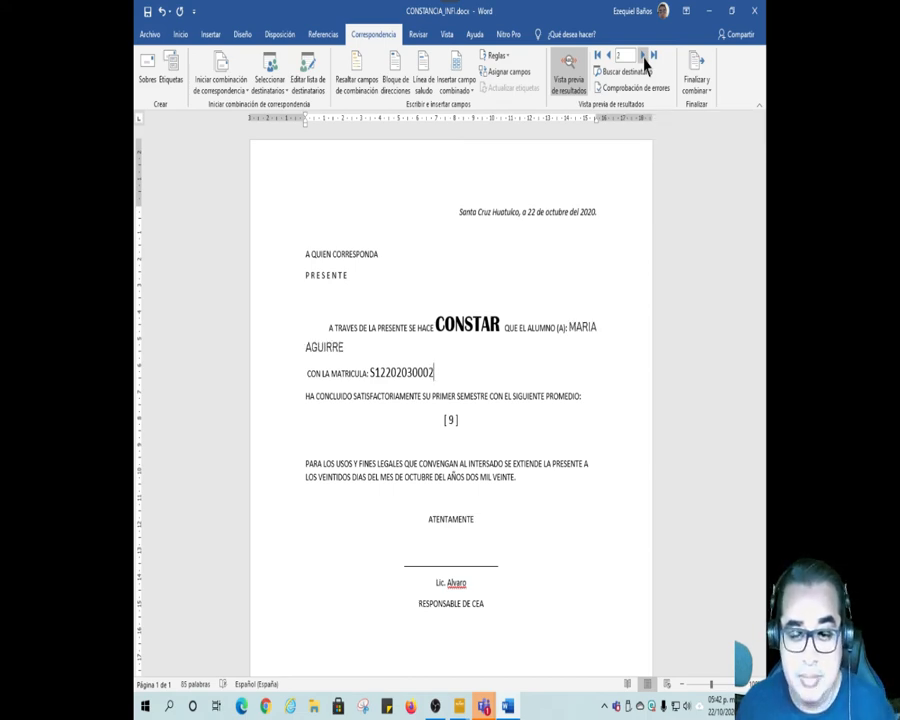
pyautogui.click(644, 58)
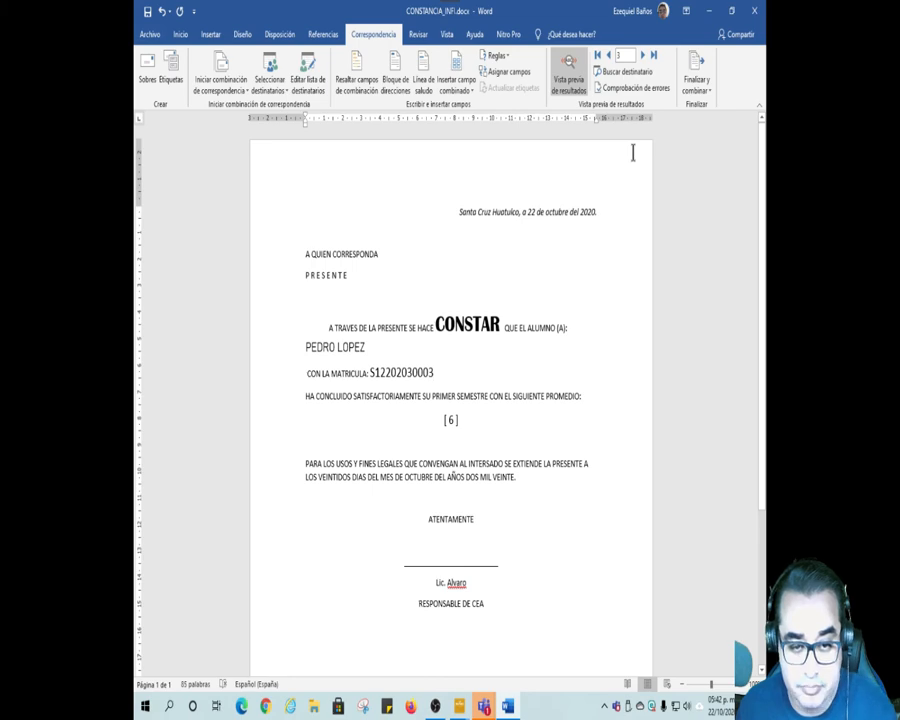
pyautogui.click(597, 57)
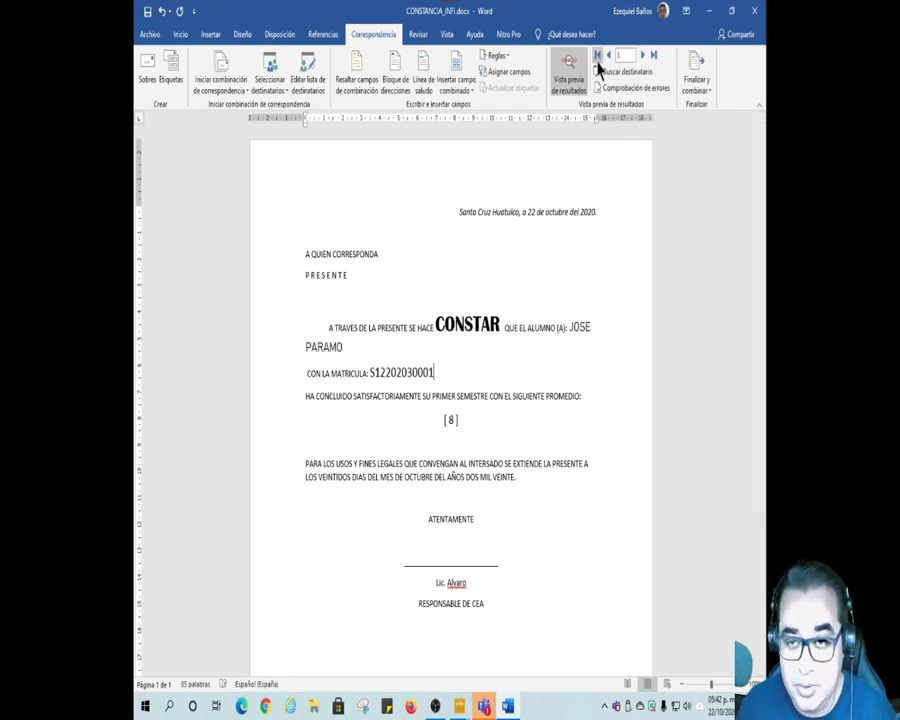
pyautogui.click(653, 60)
# Step: Search the merge recipients' No field for the first student's first name, continuing from the start of the database
pyautogui.click(641, 75)
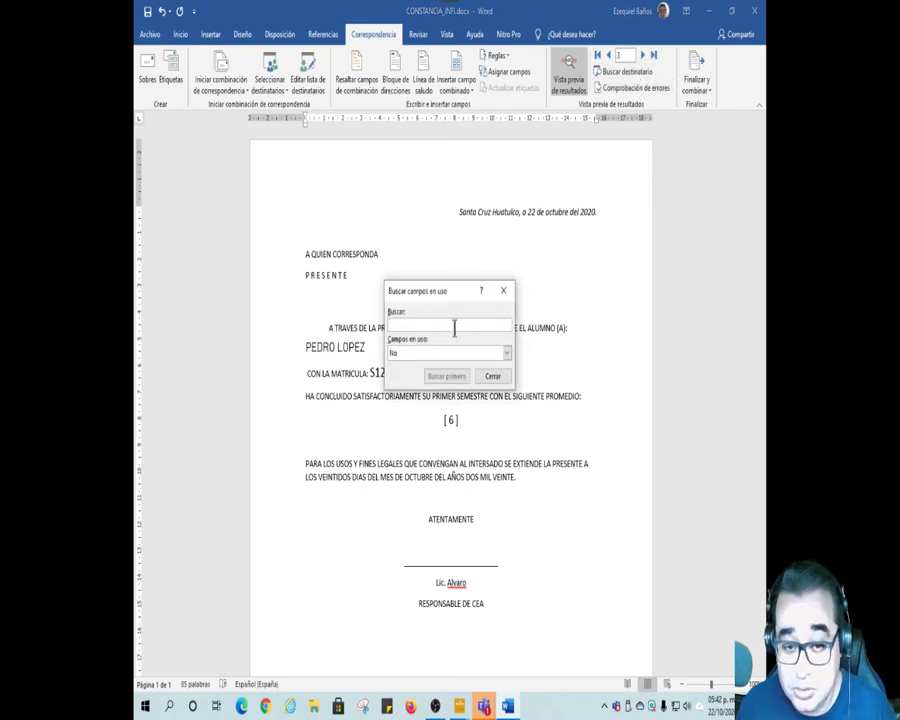
pyautogui.write('jOS')
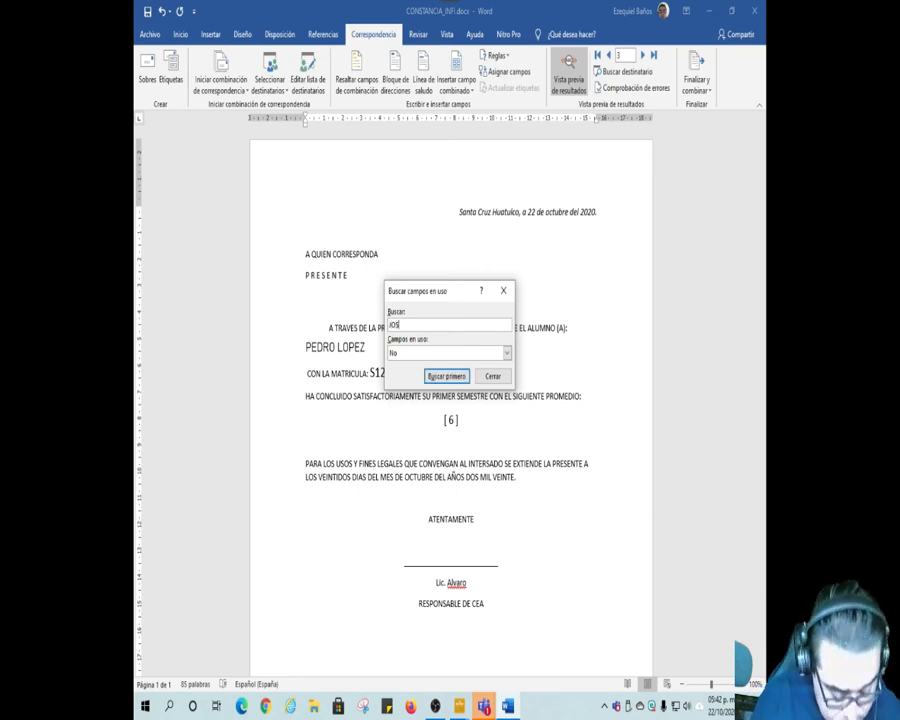
pyautogui.write('E')
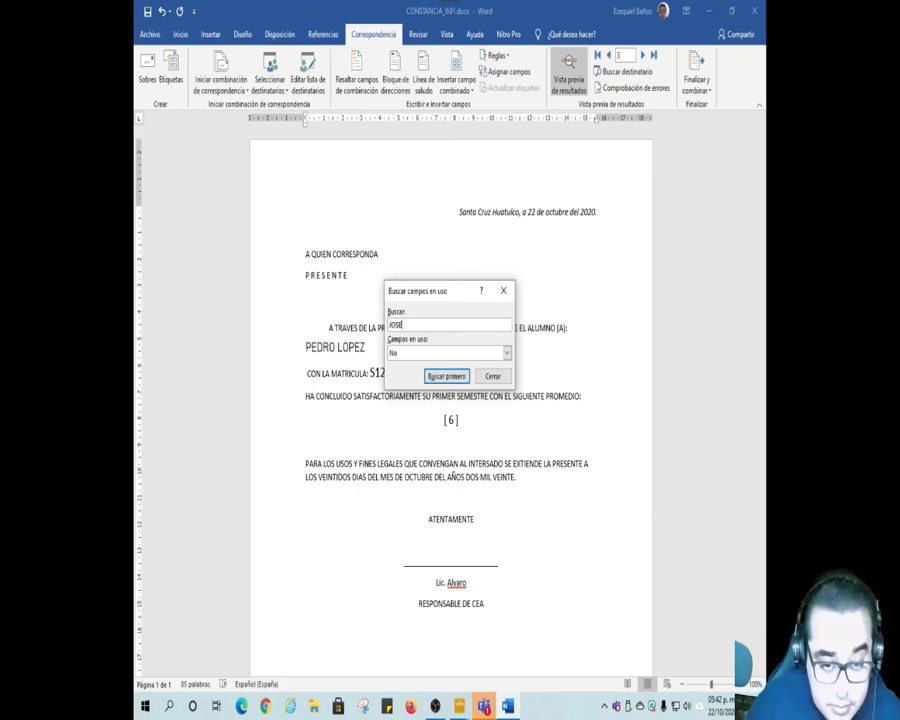
pyautogui.click(446, 377)
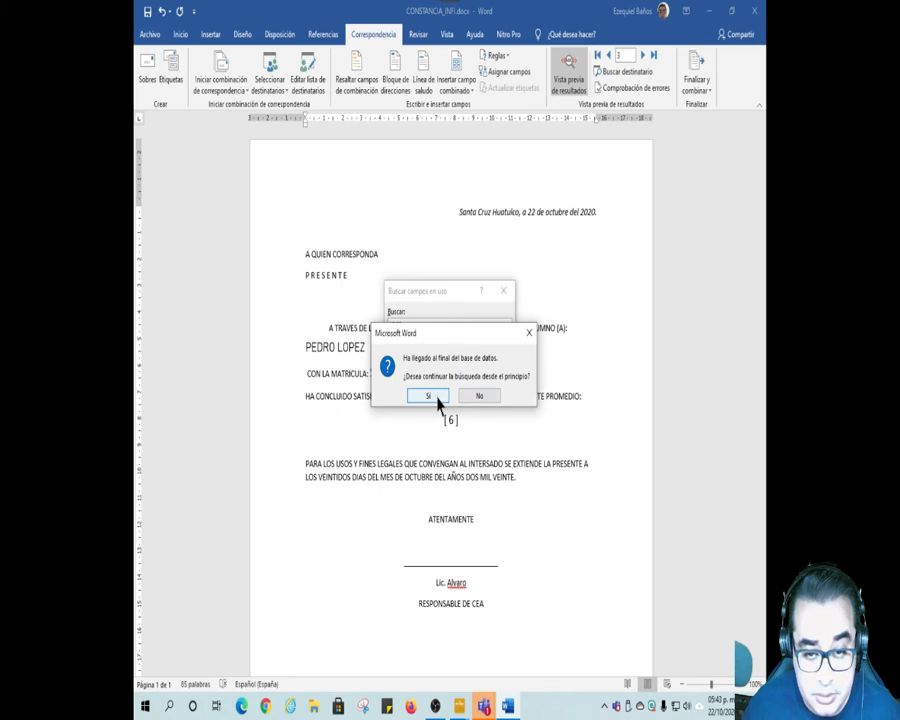
pyautogui.click(436, 398)
pyautogui.click(454, 397)
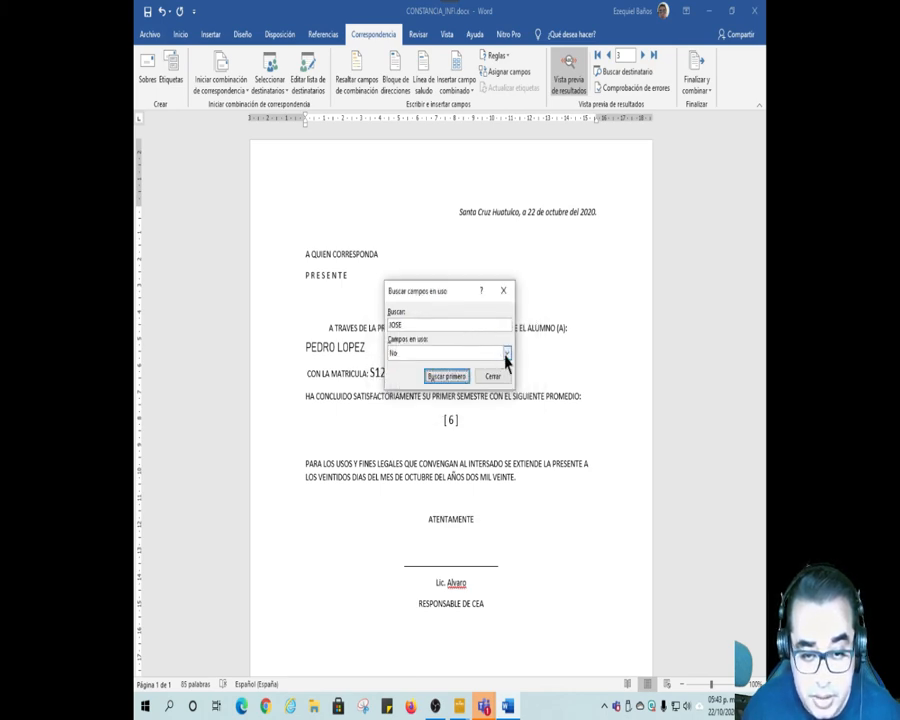
# Step: Search for the same first name in the Nombre field from the start of the database, and close the recipient search
pyautogui.click(506, 355)
pyautogui.click(423, 381)
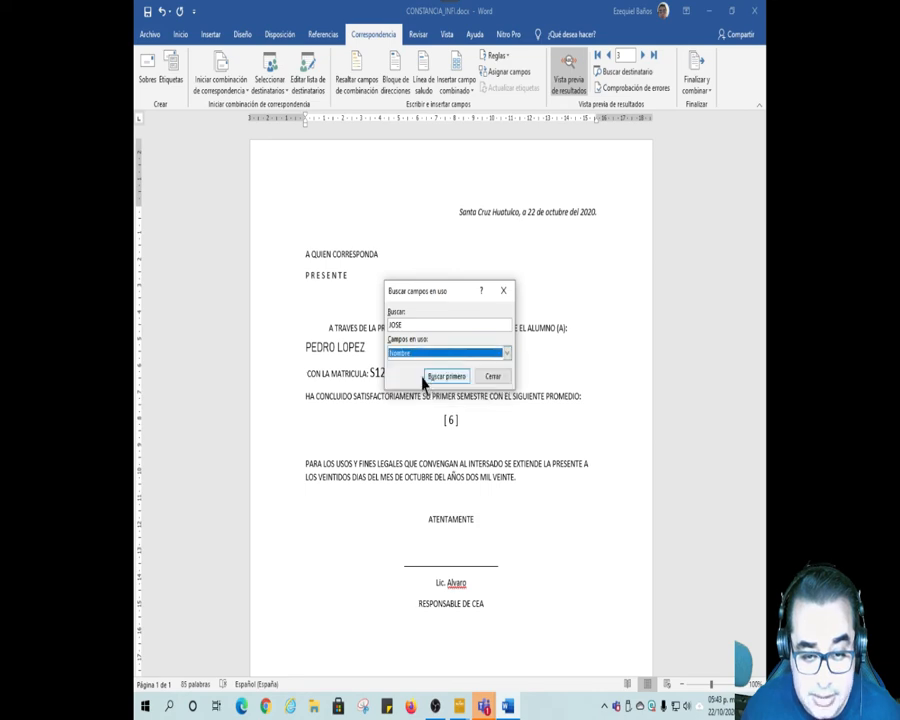
pyautogui.click(444, 378)
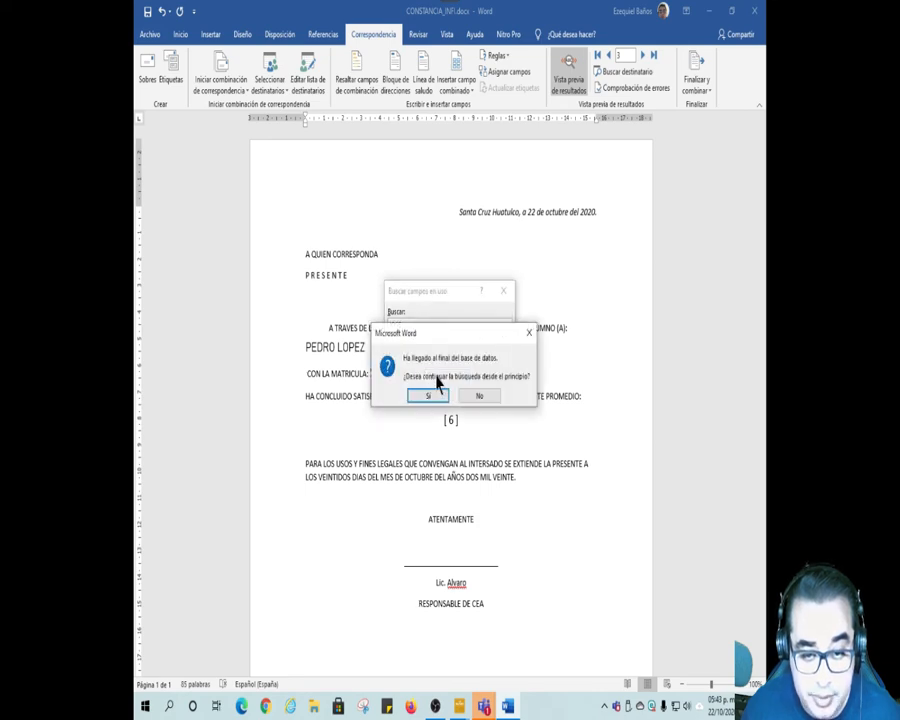
pyautogui.click(430, 395)
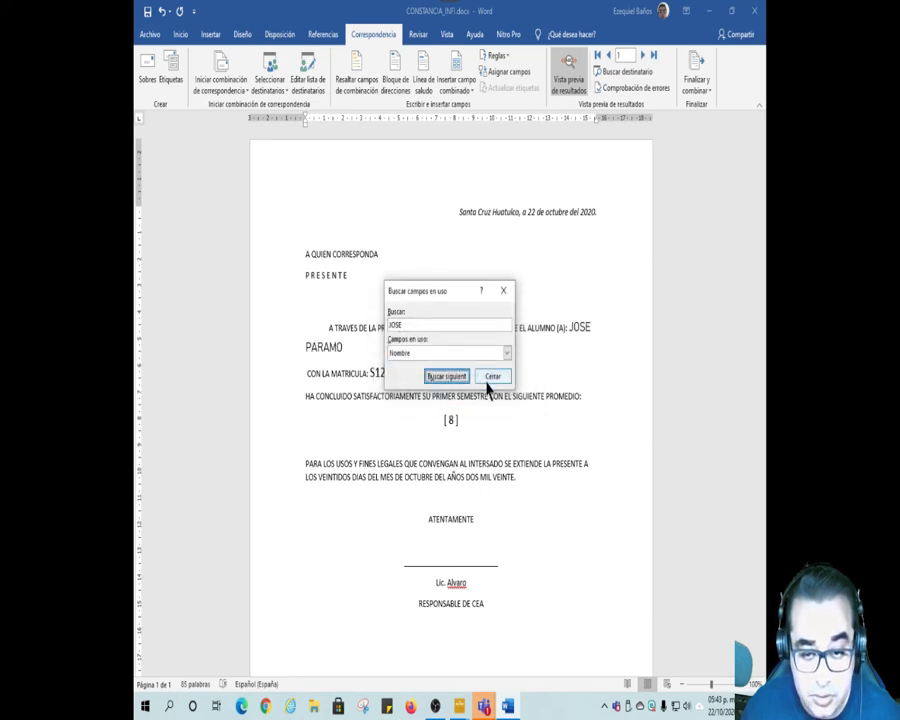
pyautogui.click(492, 377)
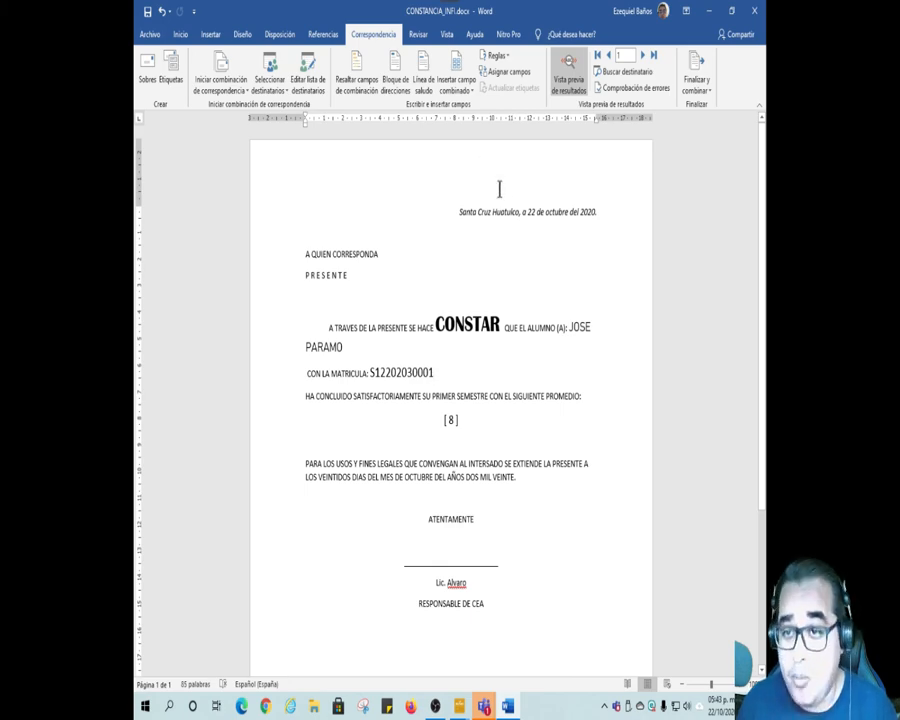
pyautogui.click(711, 95)
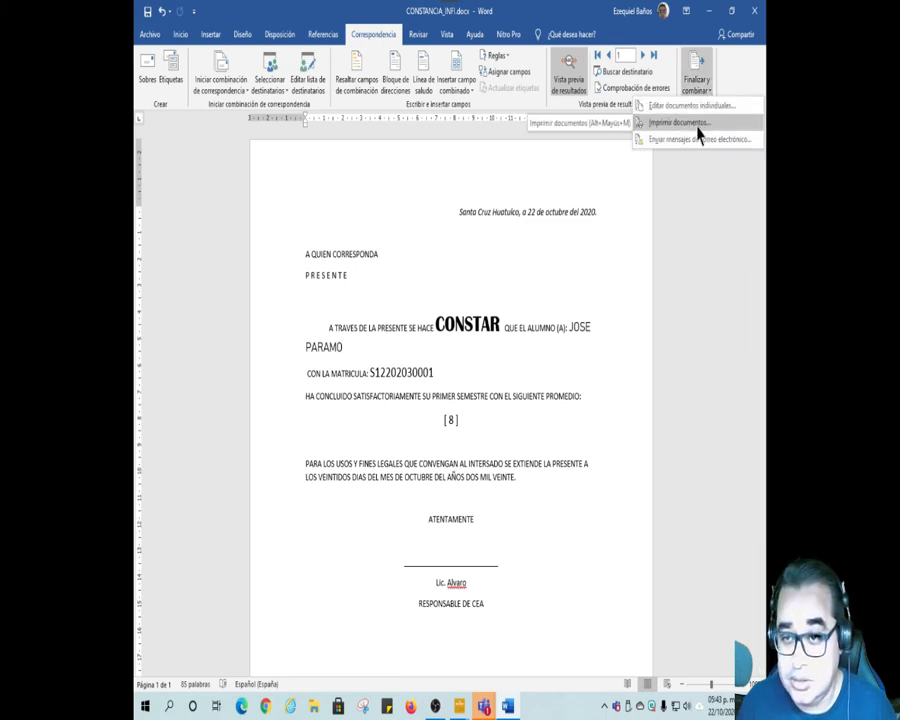
pyautogui.click(698, 126)
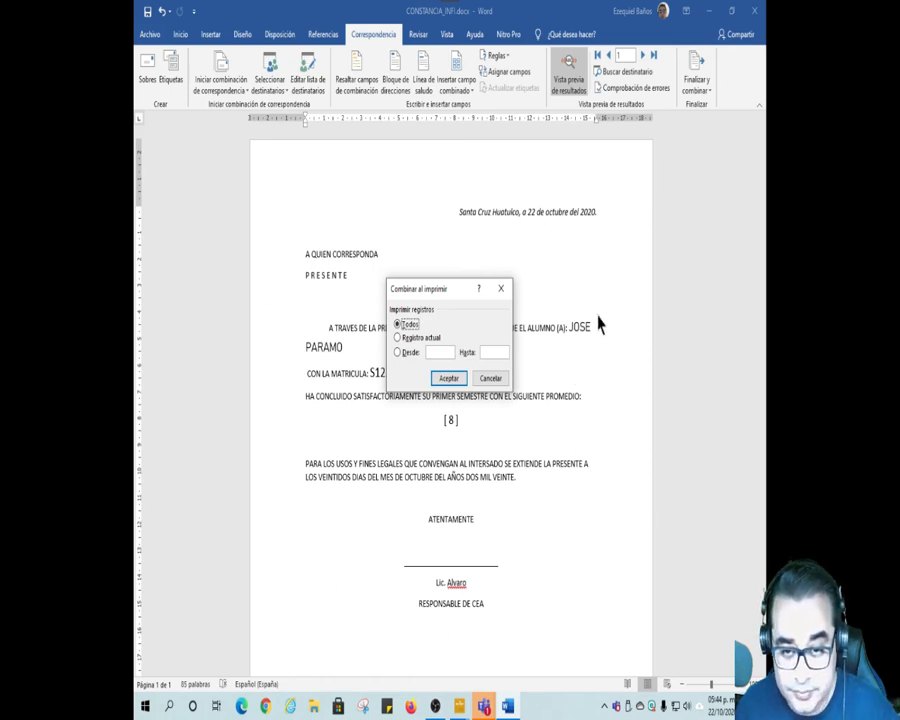
pyautogui.click(422, 338)
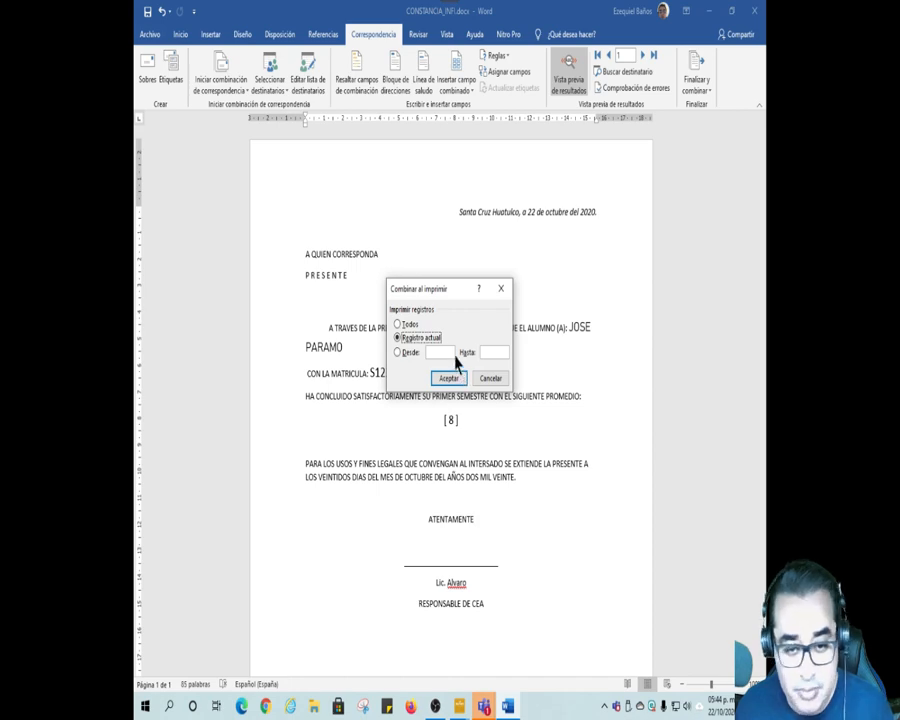
pyautogui.click(438, 353)
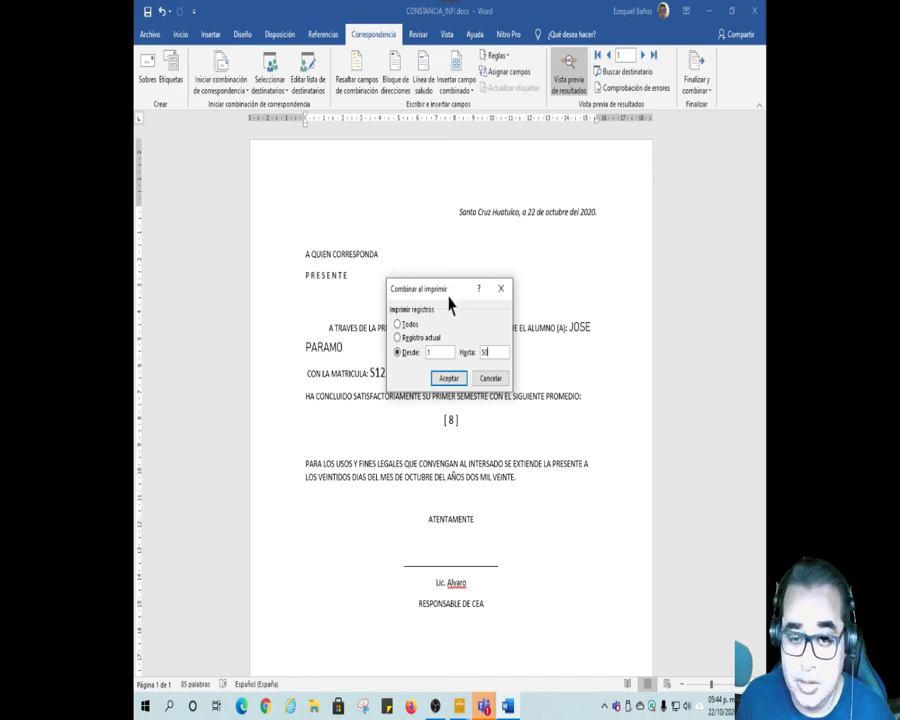
pyautogui.click(490, 378)
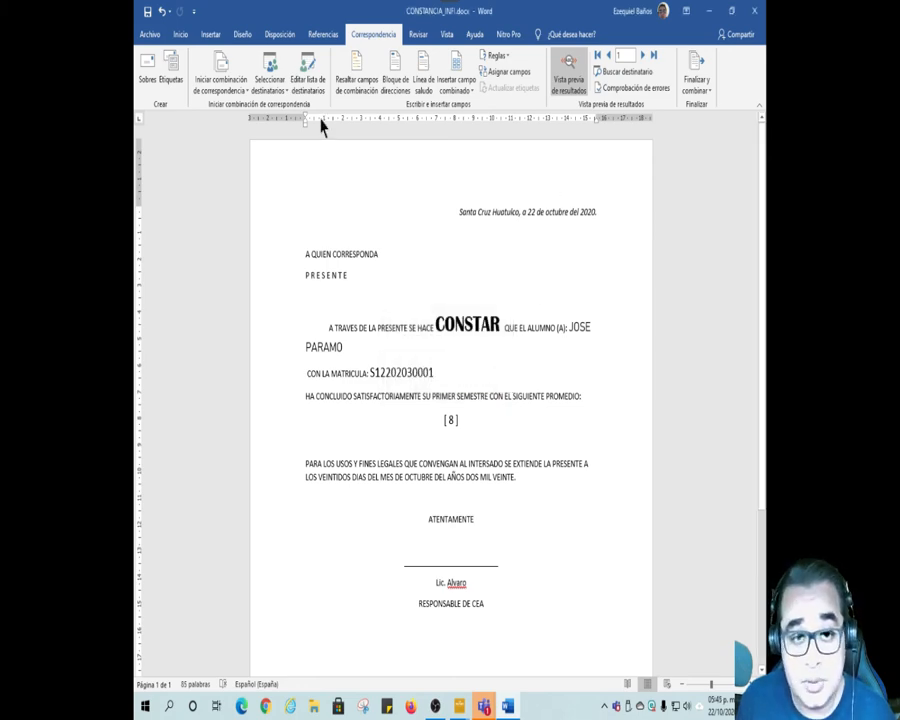
# Step: Close CONSTANCIA_INFI.docx and open the student data document BD_ALUMNOS_INFI.docx
pyautogui.click(152, 36)
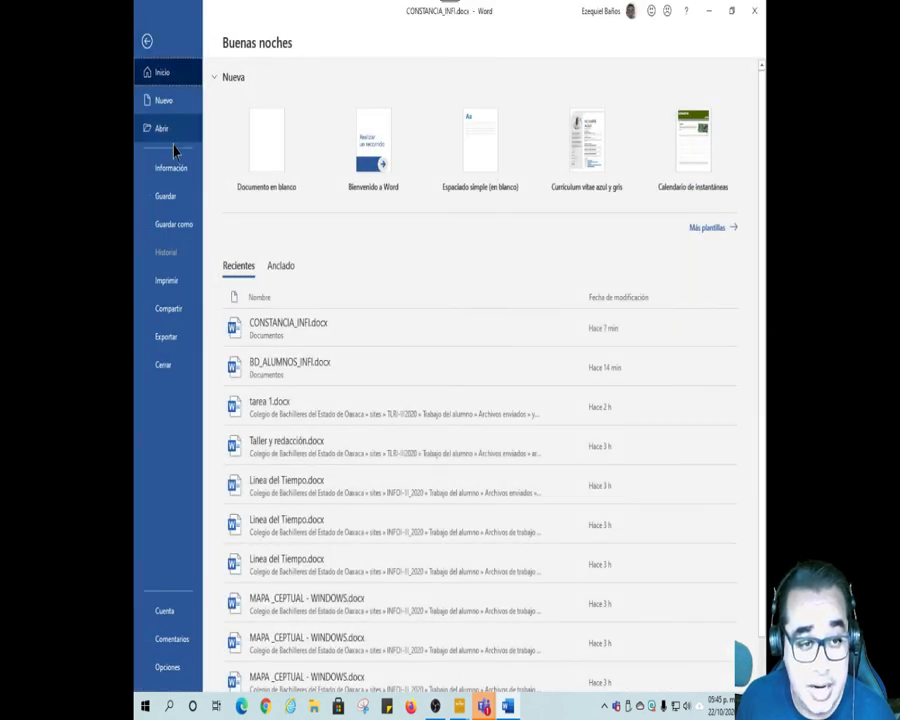
pyautogui.click(170, 365)
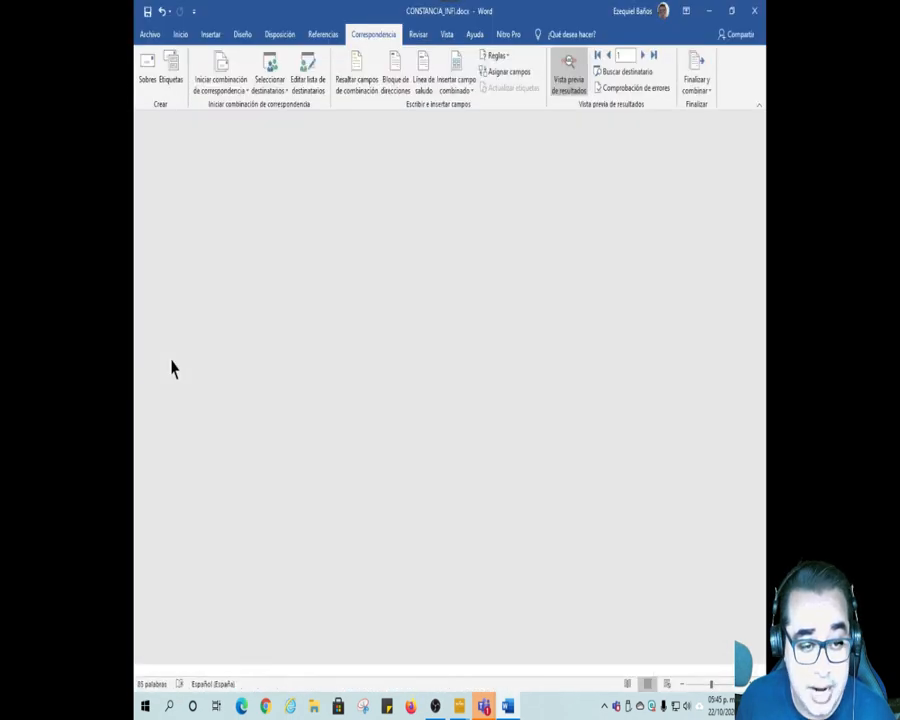
pyautogui.click(154, 37)
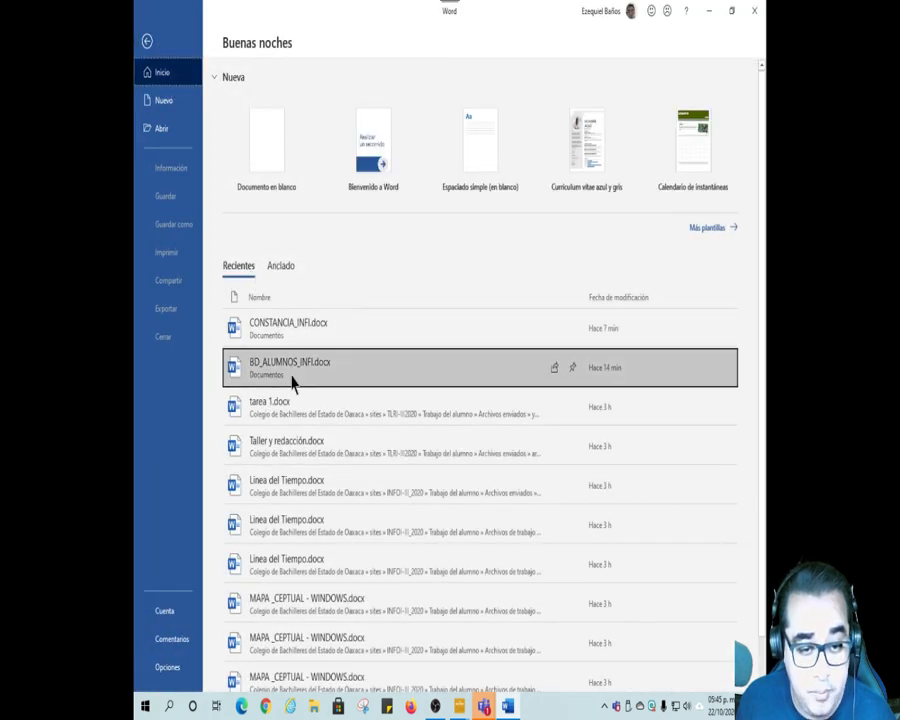
pyautogui.click(293, 370)
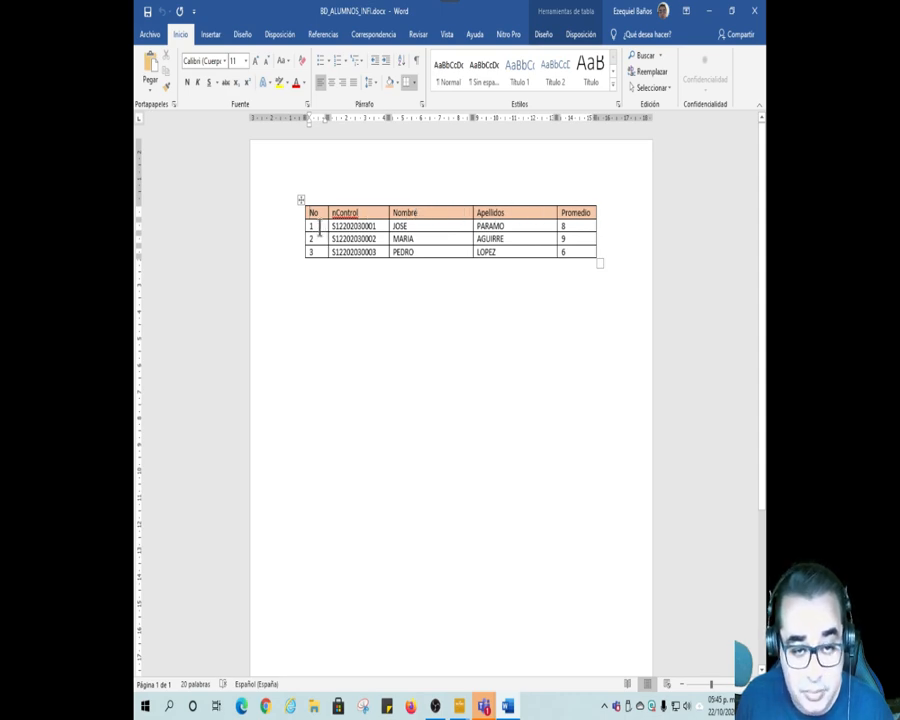
# Step: Examine the student table's structure: its individual Promedio data, each student's record row and the Apellidos field column
pyautogui.click(501, 254)
pyautogui.click(578, 240)
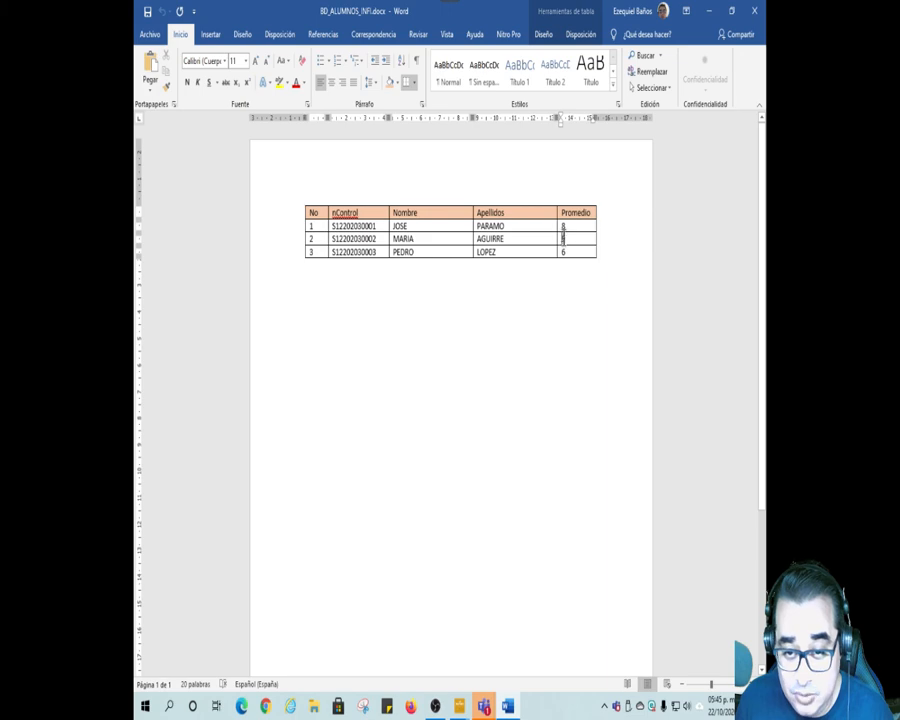
pyautogui.doubleClick(563, 238)
pyautogui.click(569, 238)
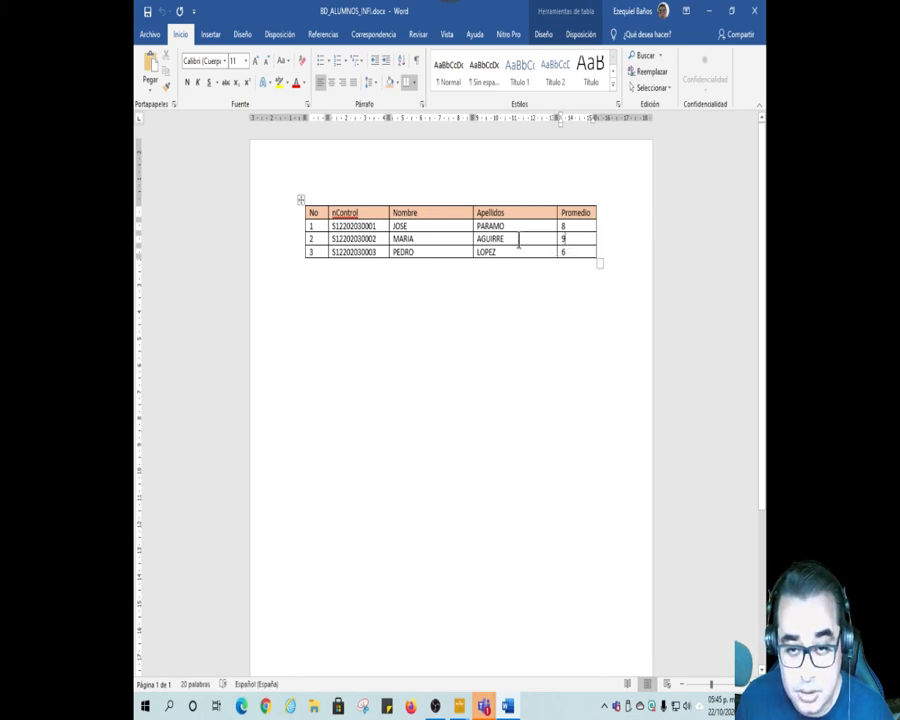
pyautogui.click(291, 228)
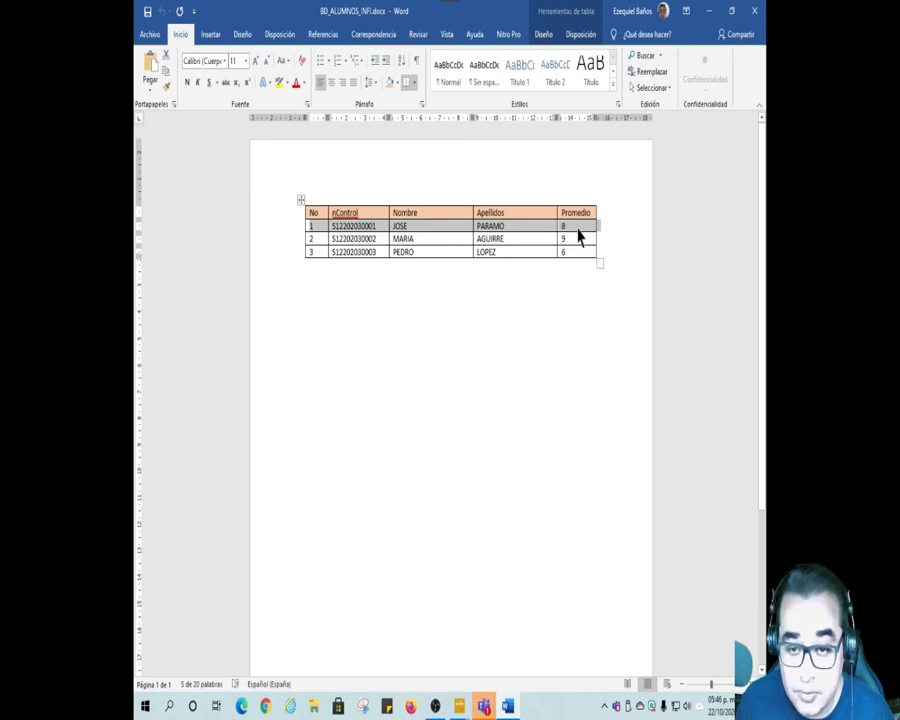
pyautogui.click(547, 293)
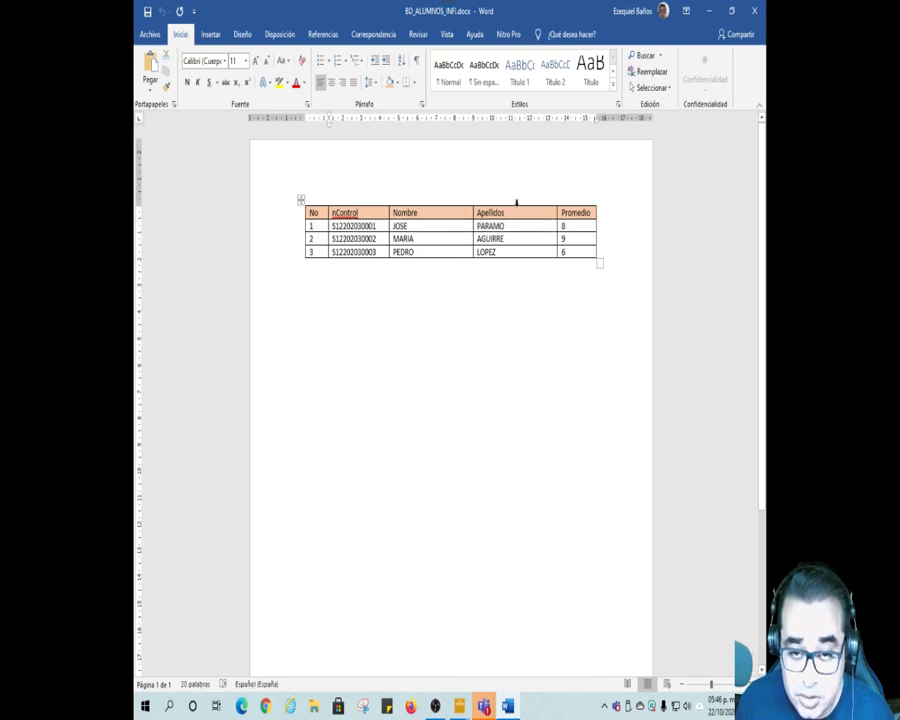
pyautogui.click(516, 202)
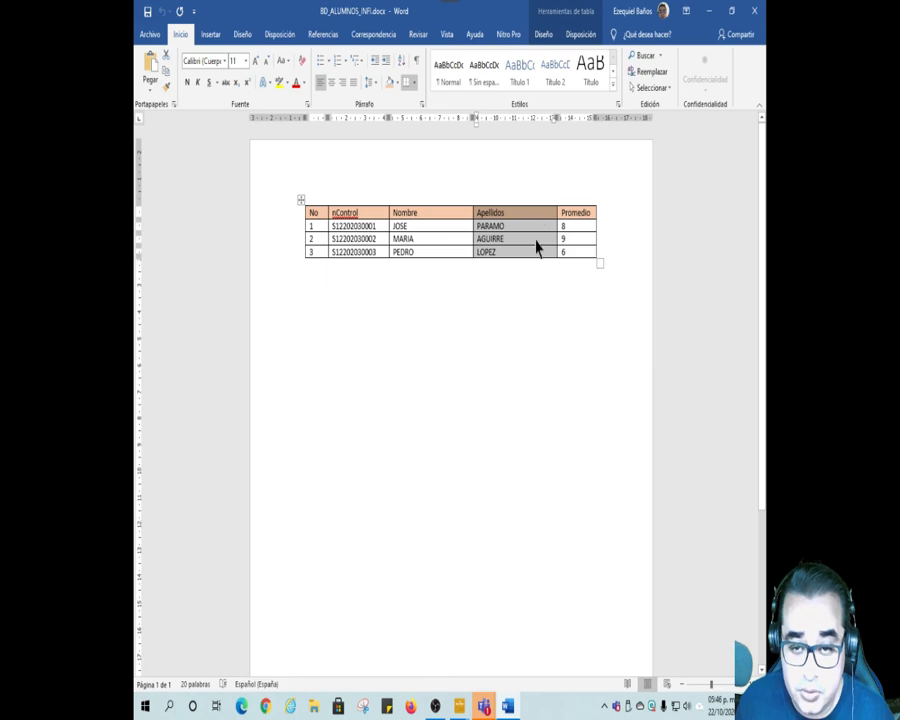
pyautogui.click(288, 233)
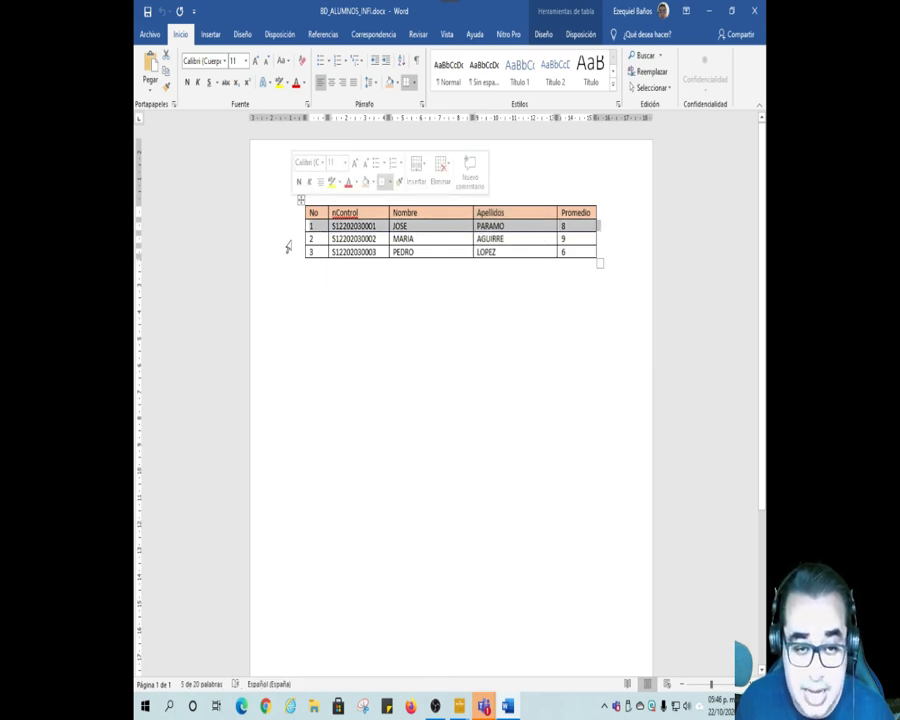
pyautogui.click(289, 241)
pyautogui.click(291, 256)
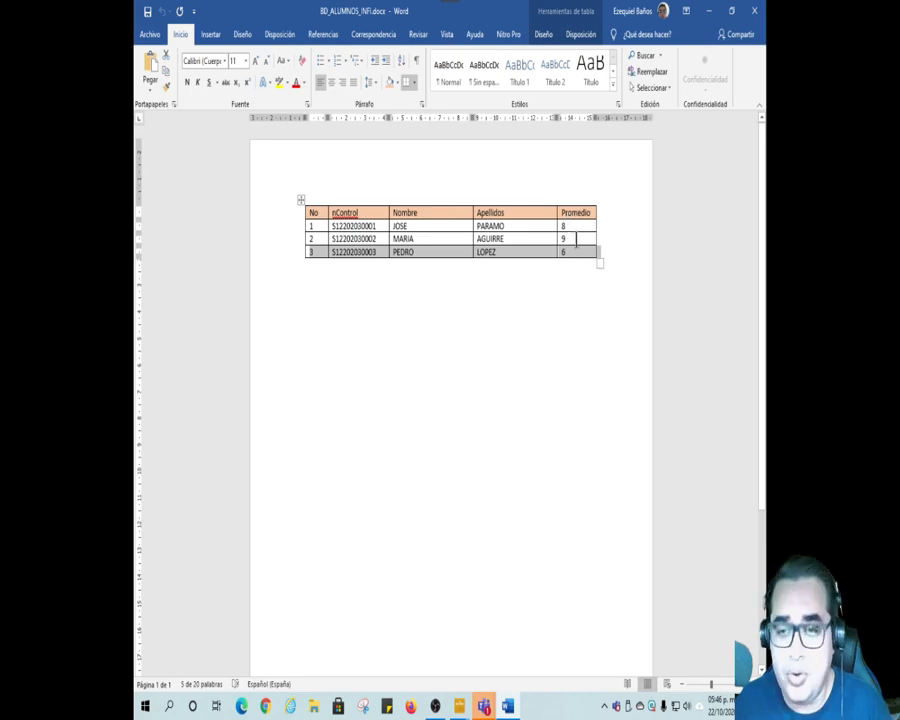
pyautogui.click(576, 285)
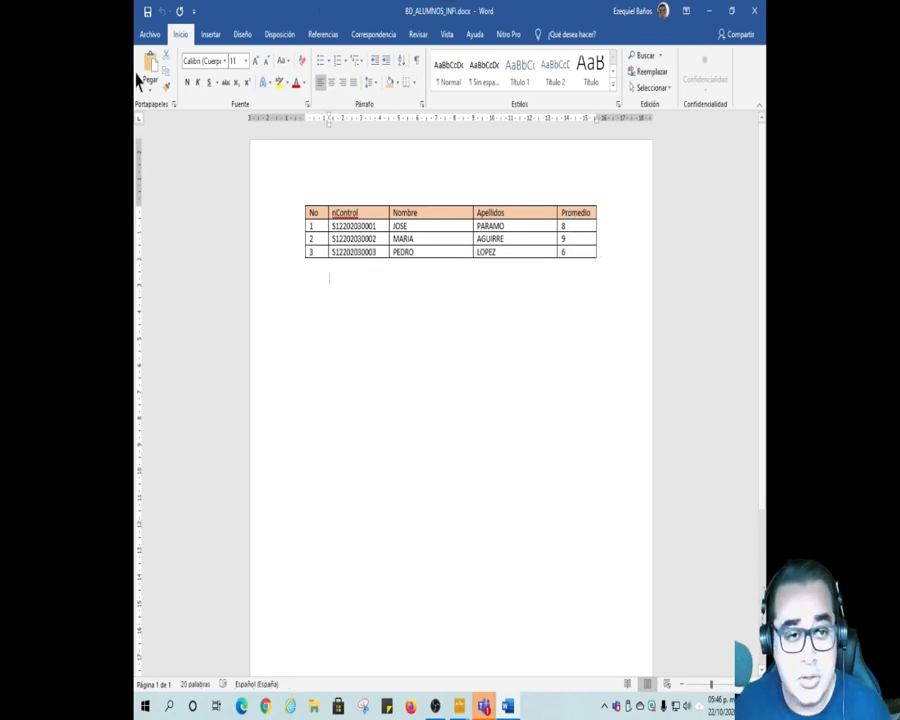
# Step: Close BD_ALUMNOS_INFI.docx and reopen CONSTANCIA_INFI.docx, allowing its SQL query to load the student data
pyautogui.click(150, 34)
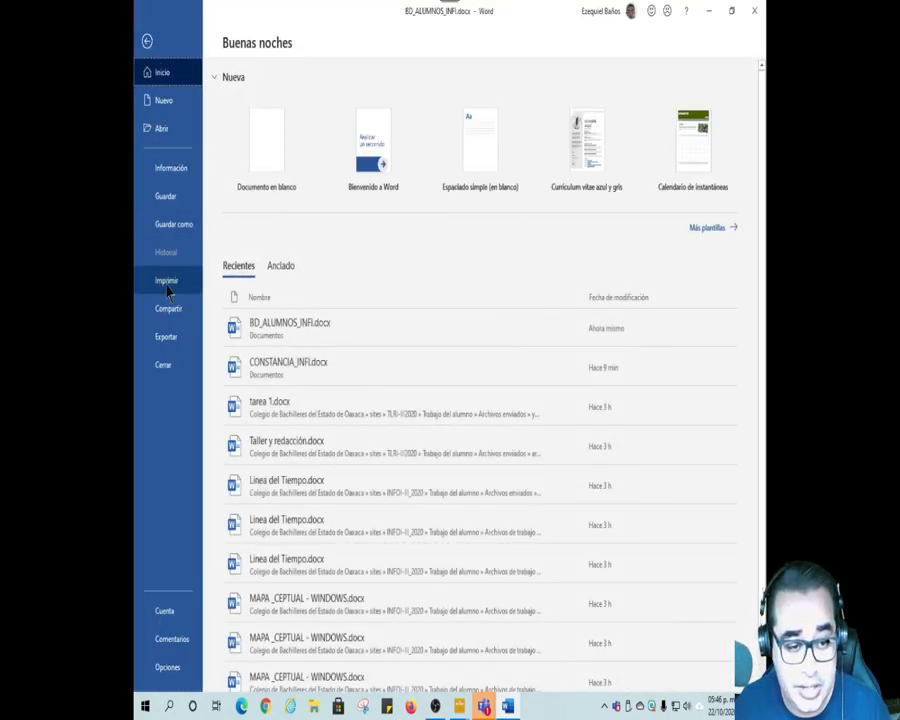
pyautogui.click(166, 364)
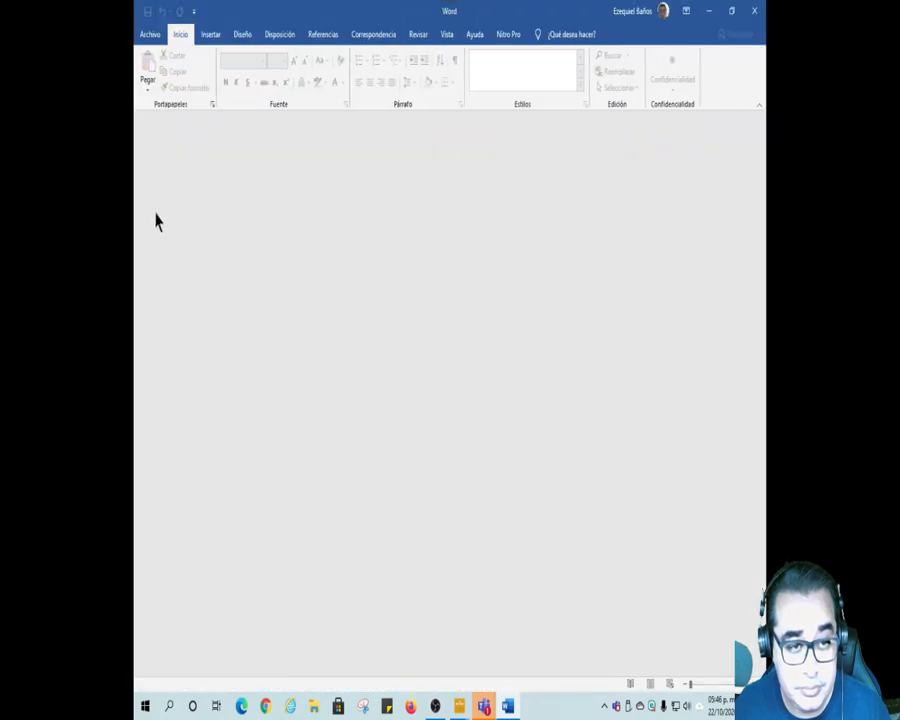
pyautogui.click(148, 36)
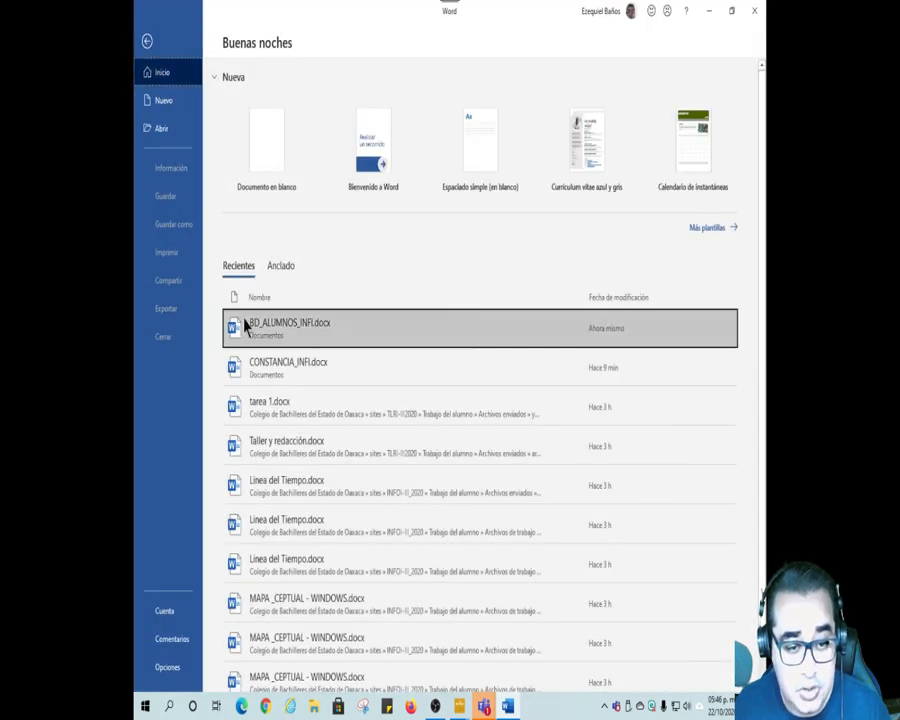
pyautogui.click(270, 372)
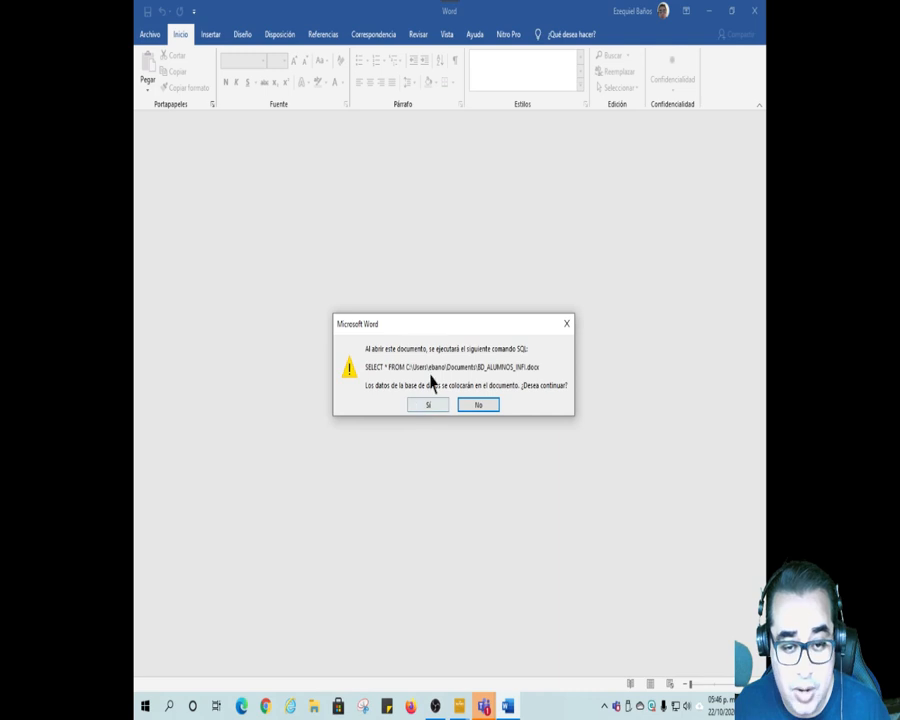
pyautogui.moveTo(448, 326); pyautogui.dragTo(431, 210)
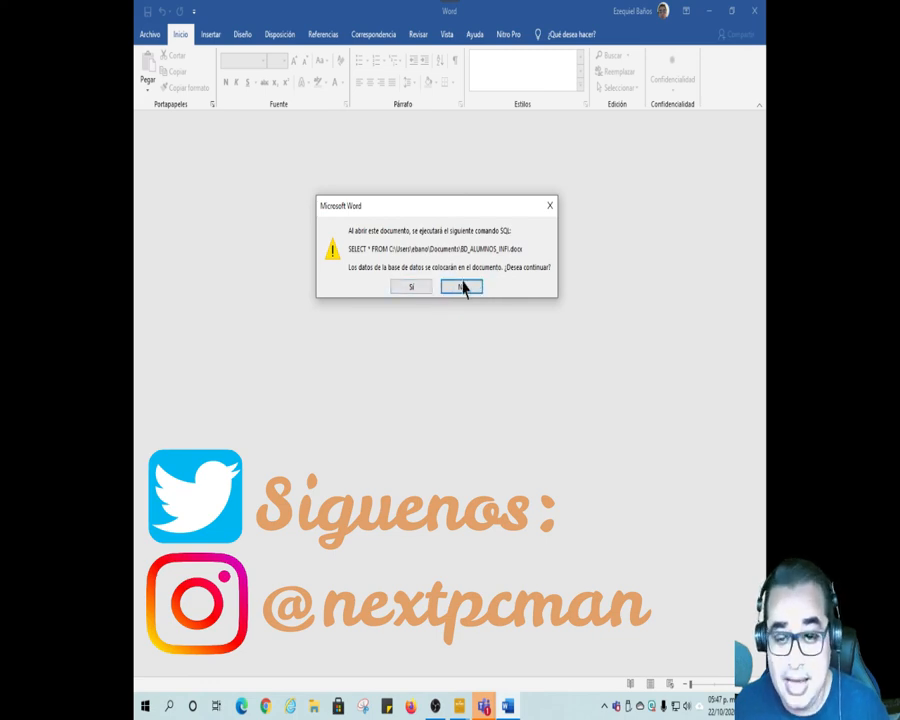
pyautogui.click(421, 290)
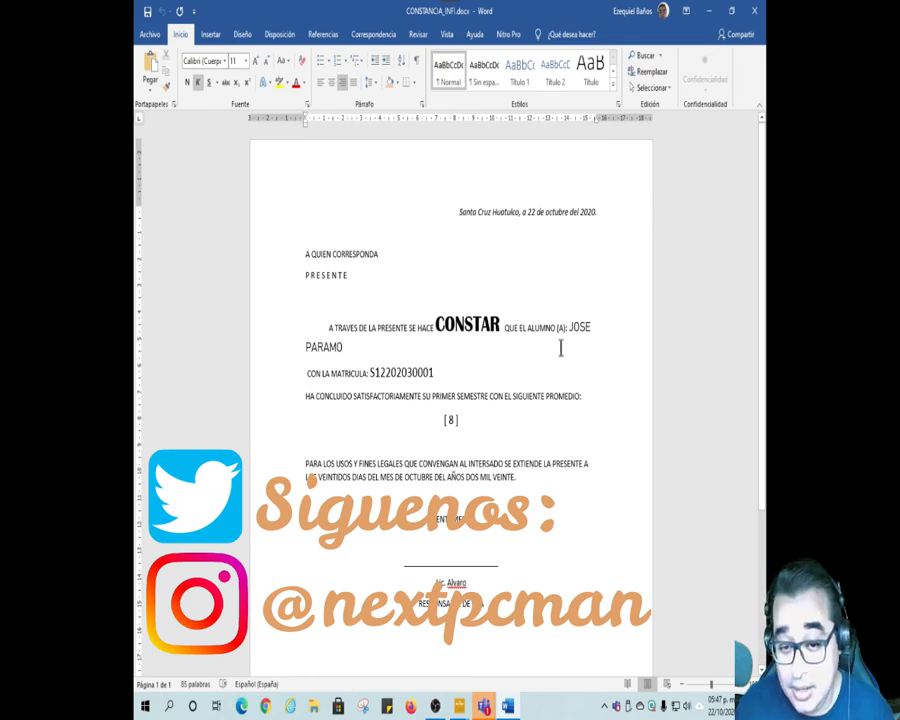
pyautogui.scroll(-3, 568, 350)
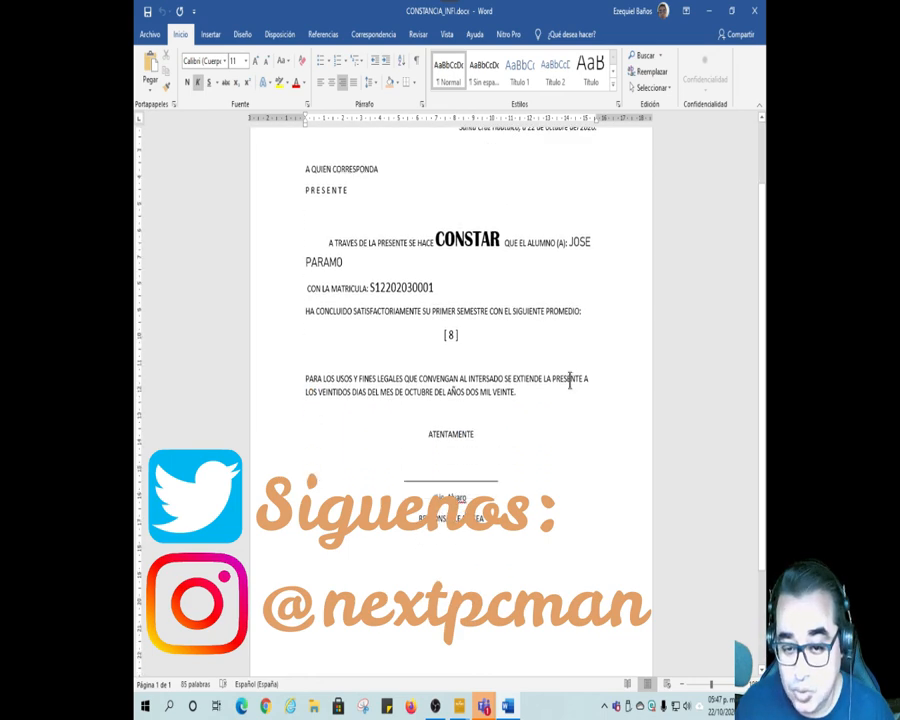
pyautogui.scroll(3, 515, 406)
pyautogui.scroll(-6, 514, 410)
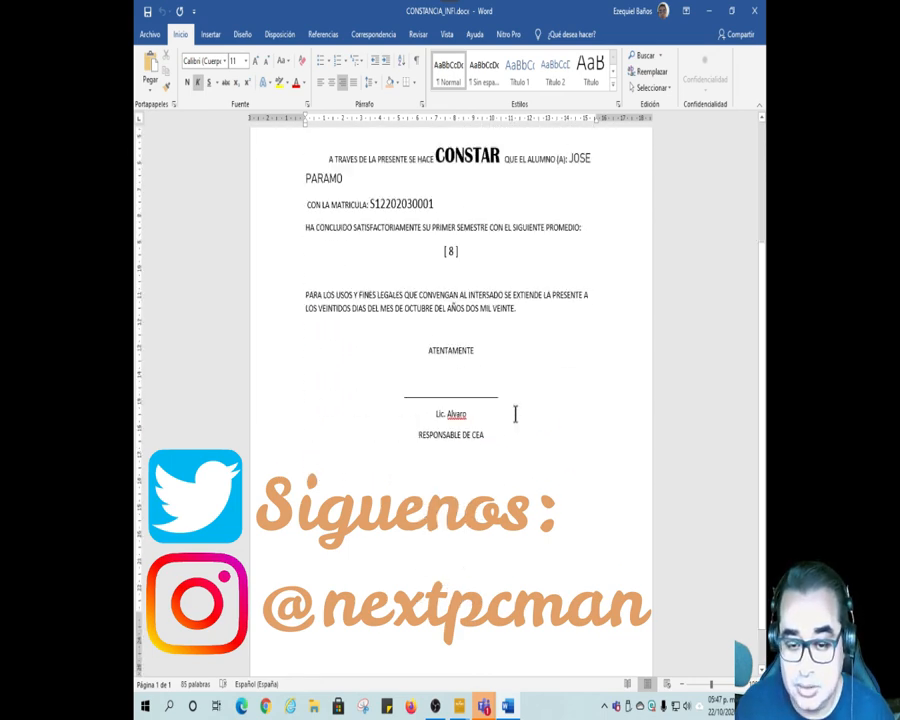
pyautogui.scroll(6, 514, 412)
pyautogui.scroll(1, 540, 400)
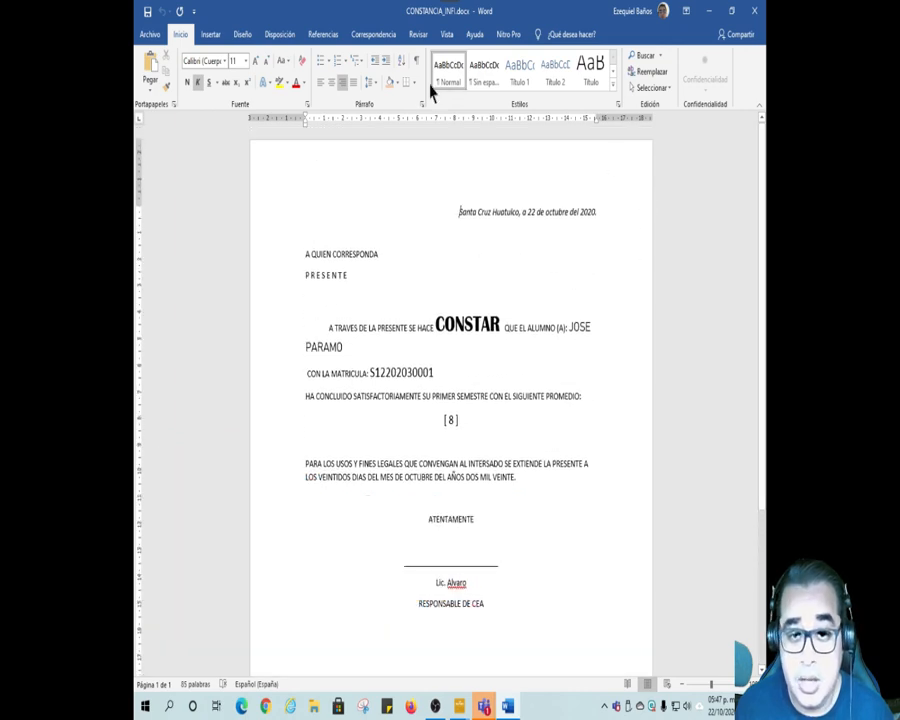
# Step: Switch the certificate from the results preview to its merge field placeholders, and turn the results preview back on
pyautogui.click(387, 38)
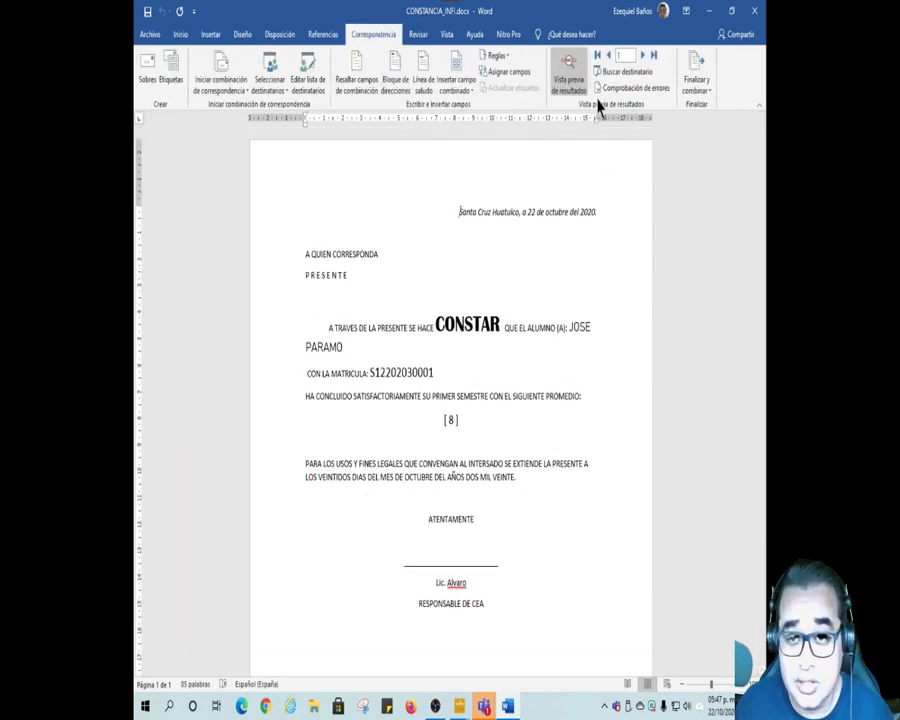
pyautogui.click(576, 87)
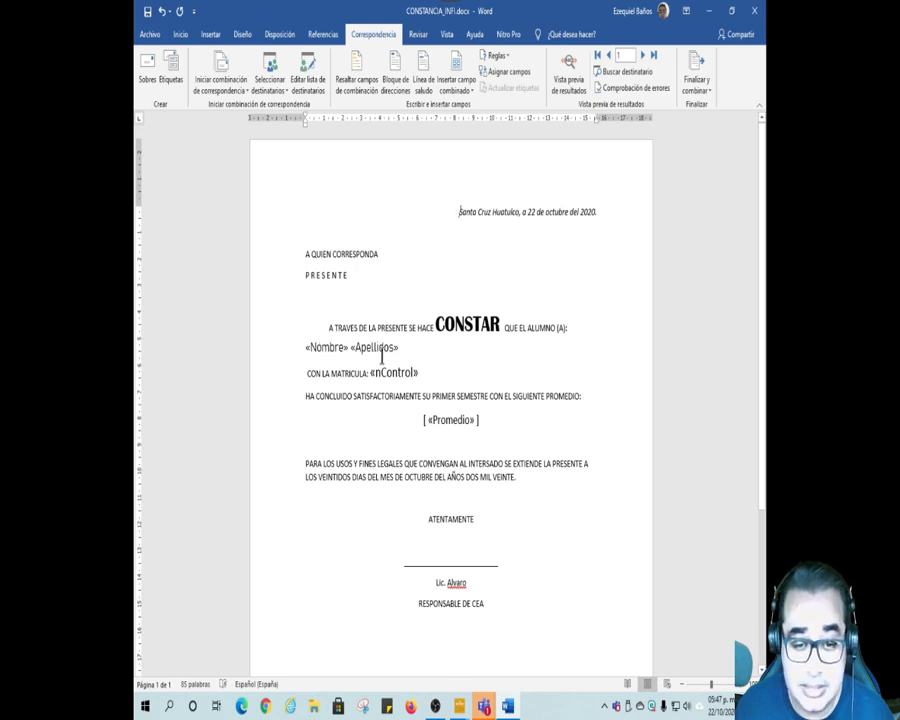
pyautogui.click(572, 84)
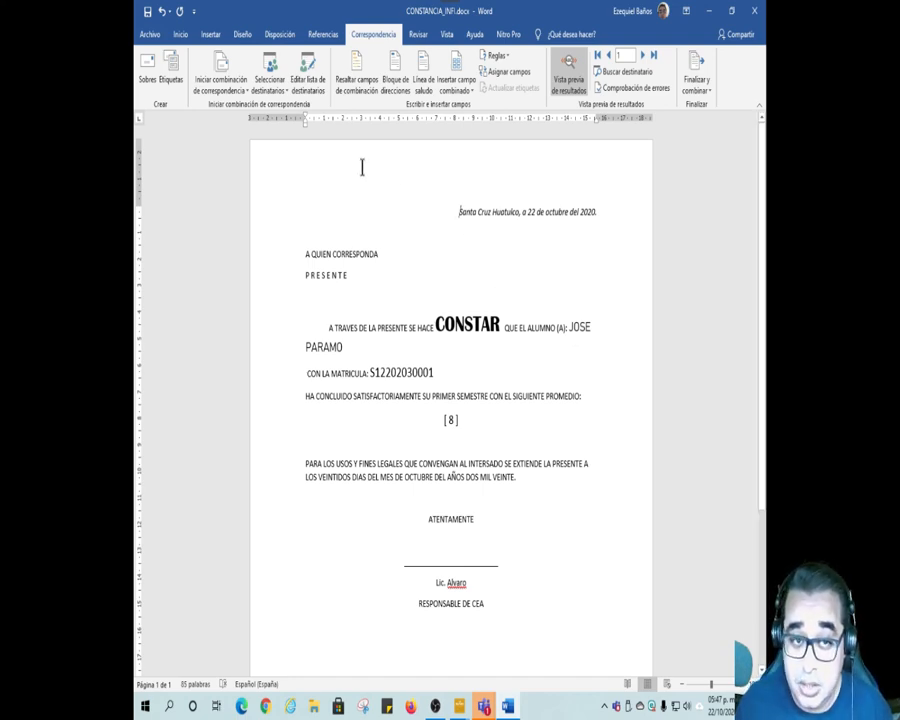
# Step: Close CONSTANCIA_INFI.docx without saving and open the student data document BD_ALUMNOS_INFI.docx
pyautogui.click(150, 34)
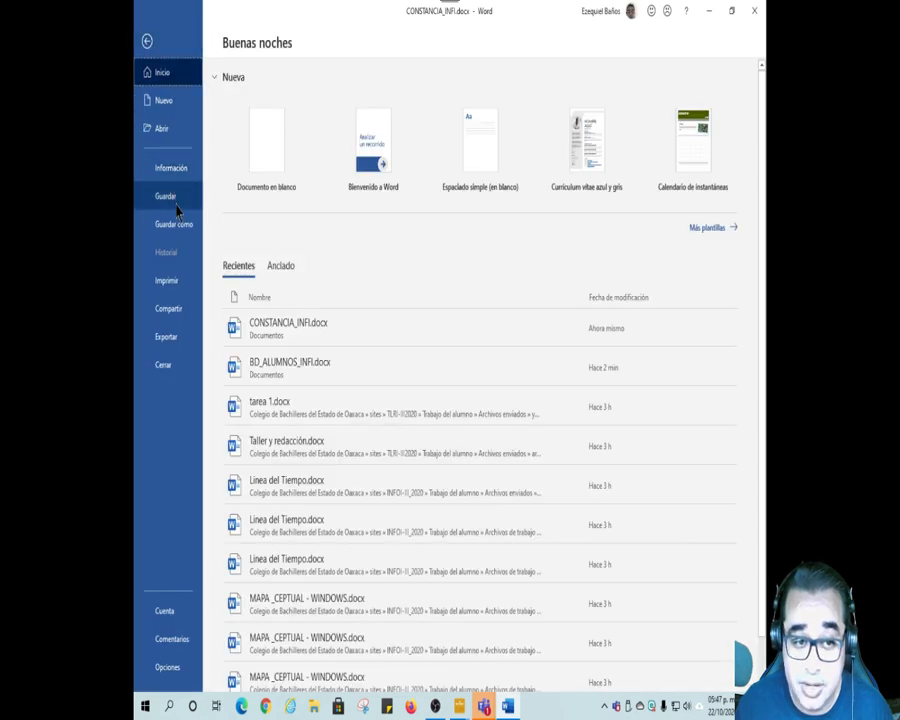
pyautogui.click(176, 367)
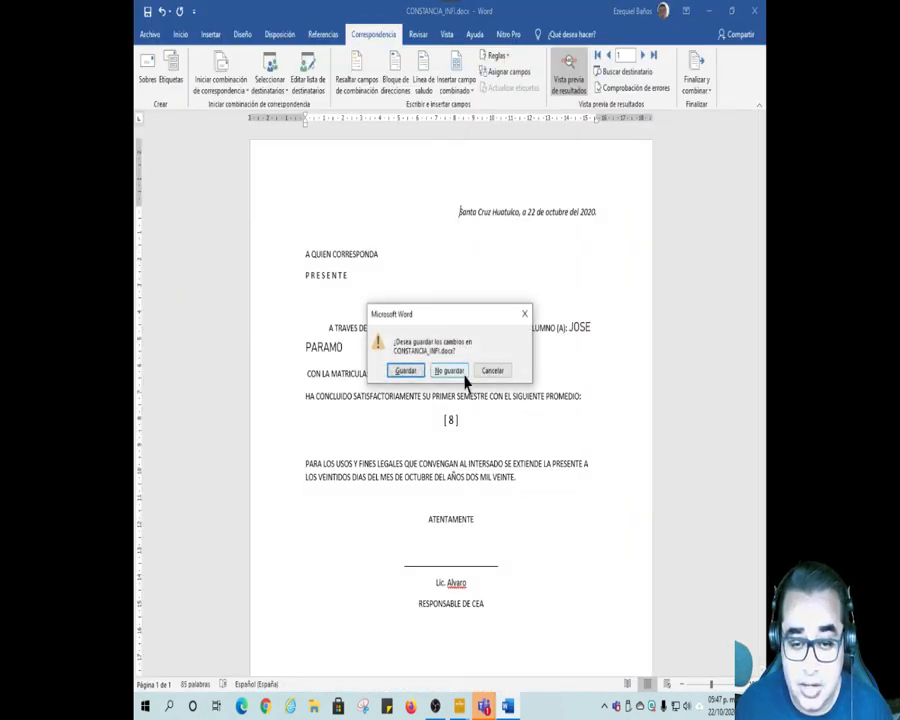
pyautogui.click(461, 375)
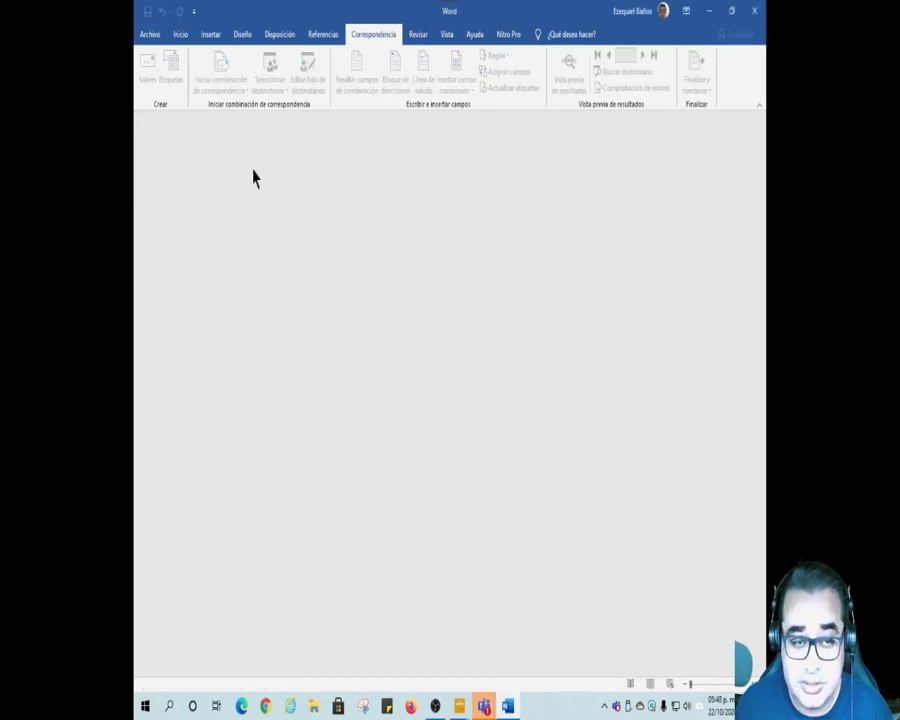
pyautogui.click(151, 36)
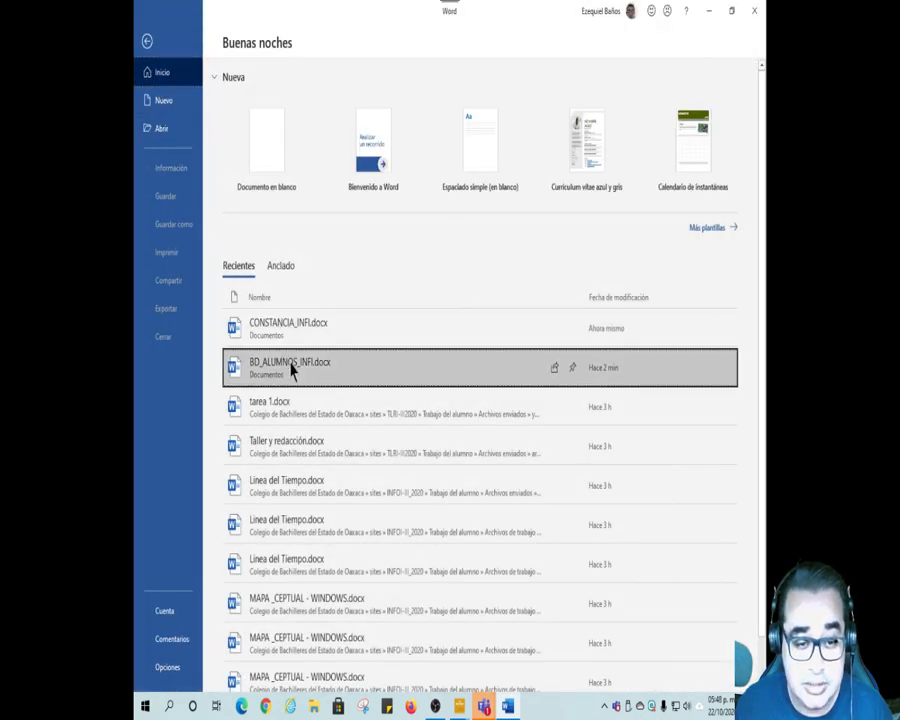
pyautogui.click(292, 367)
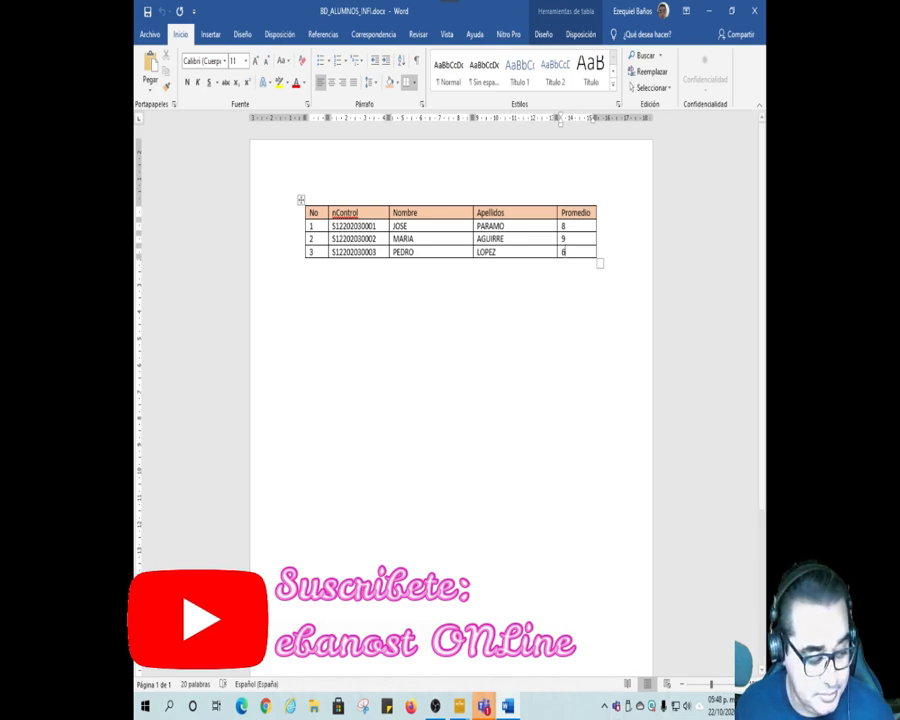
# Step: Switch to the Reunion General meeting in Microsoft Teams and raise the system speaker volume slightly
pyautogui.moveTo(503, 679)
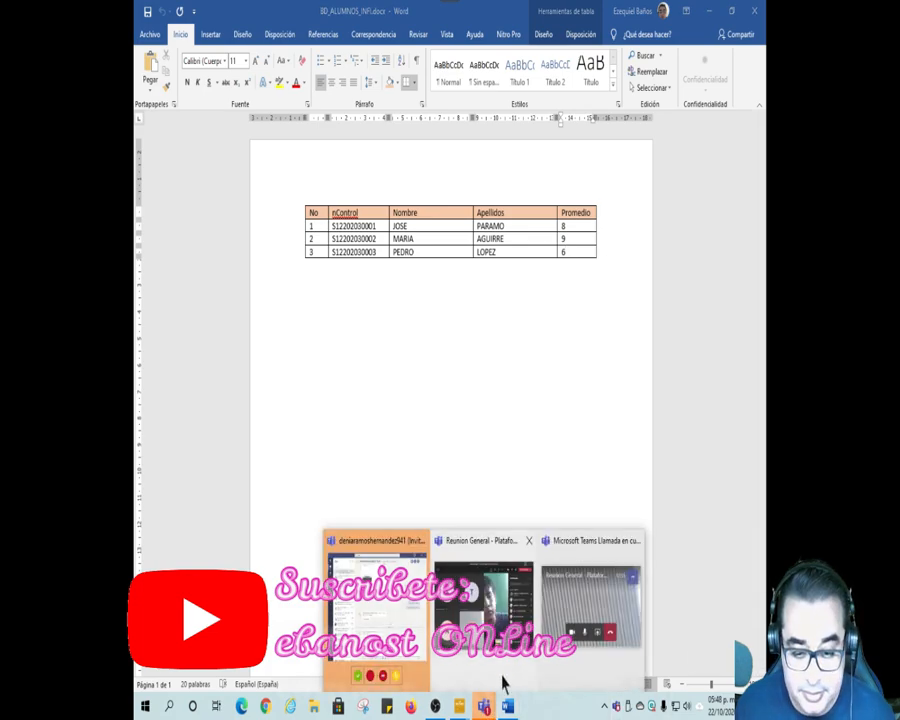
pyautogui.click(526, 620)
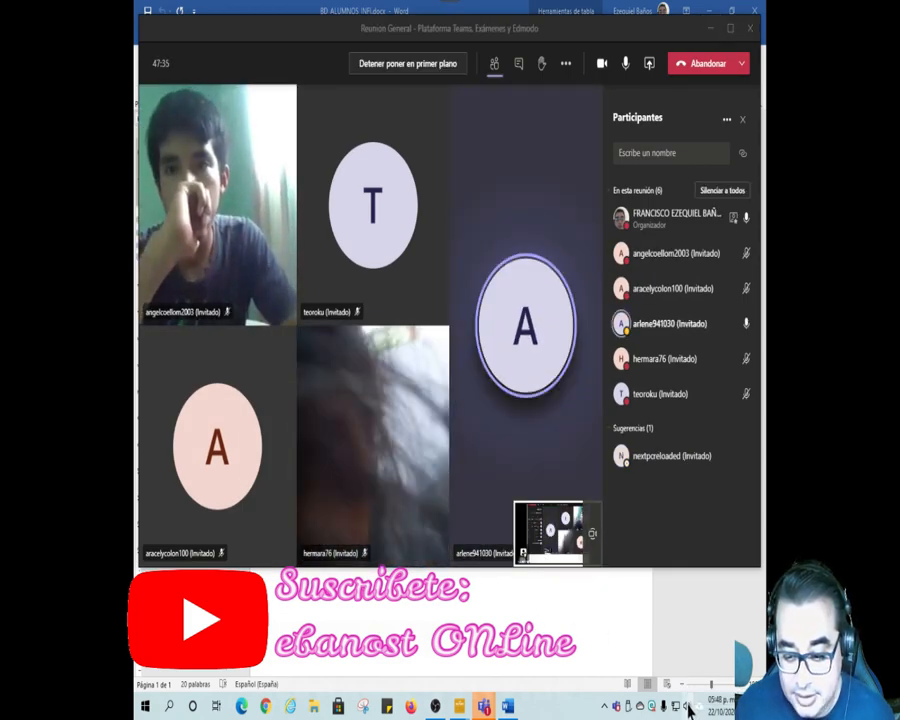
pyautogui.click(688, 707)
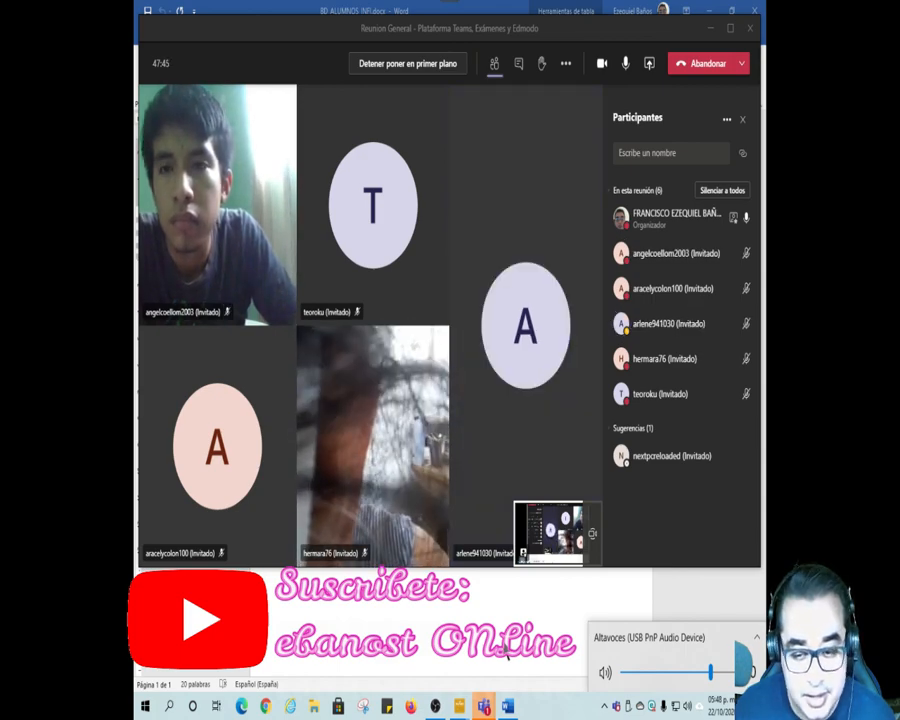
pyautogui.moveTo(711, 673); pyautogui.dragTo(716, 675)
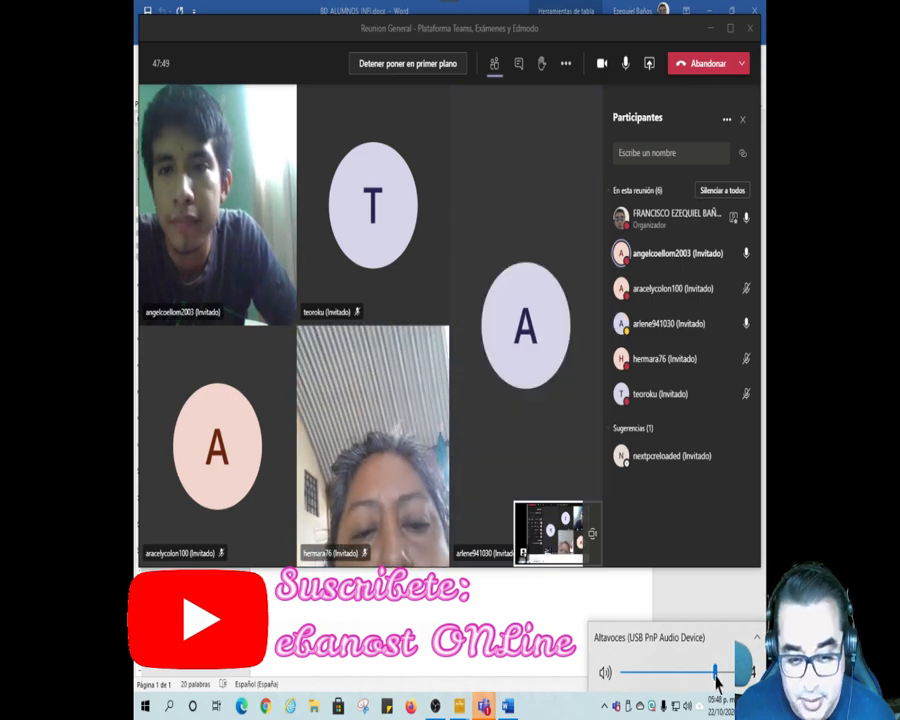